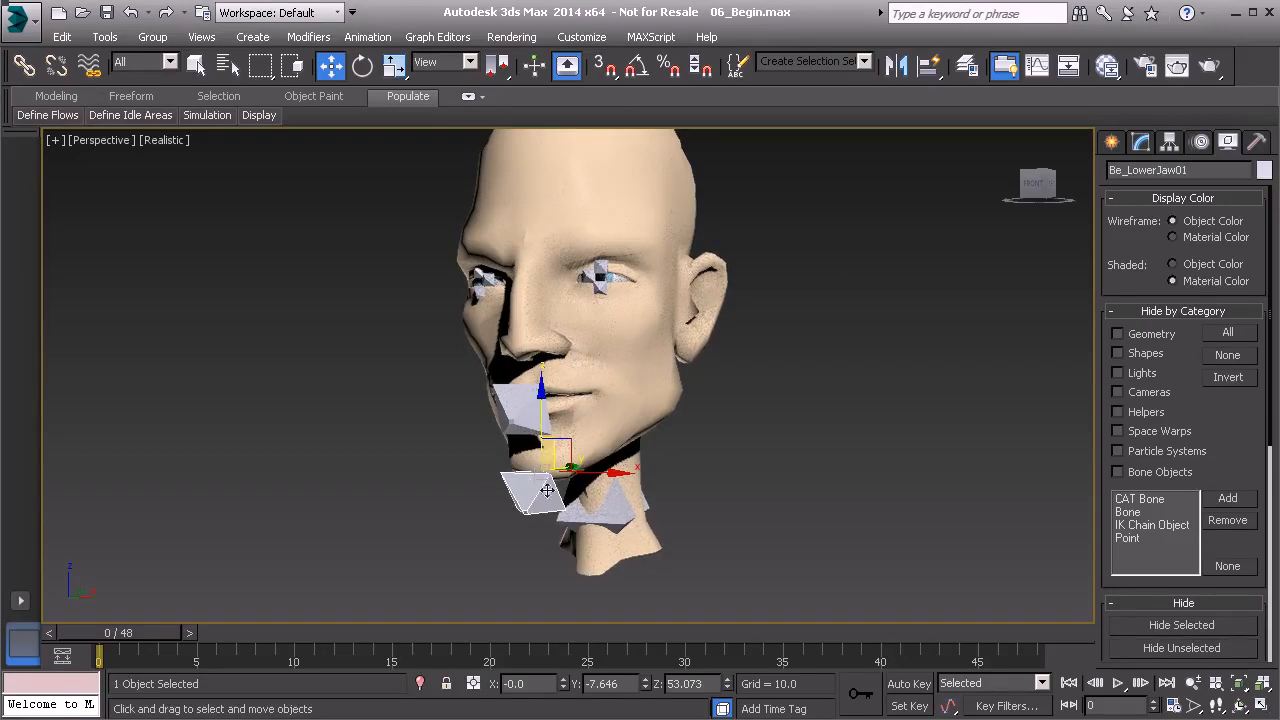
Step: Rotate the lower jaw bone Bn_LowerJaw01 downward by about 26 degrees to test the open-mouth deformation
click(551, 459)
middle_drag(540, 342, 480, 368)
scroll(479, 373, up, 1)
key(e)
mouse_move(580, 346)
mouse_down()
mouse_move(583, 334)
mouse_move(558, 375)
mouse_move(561, 461)
mouse_up()
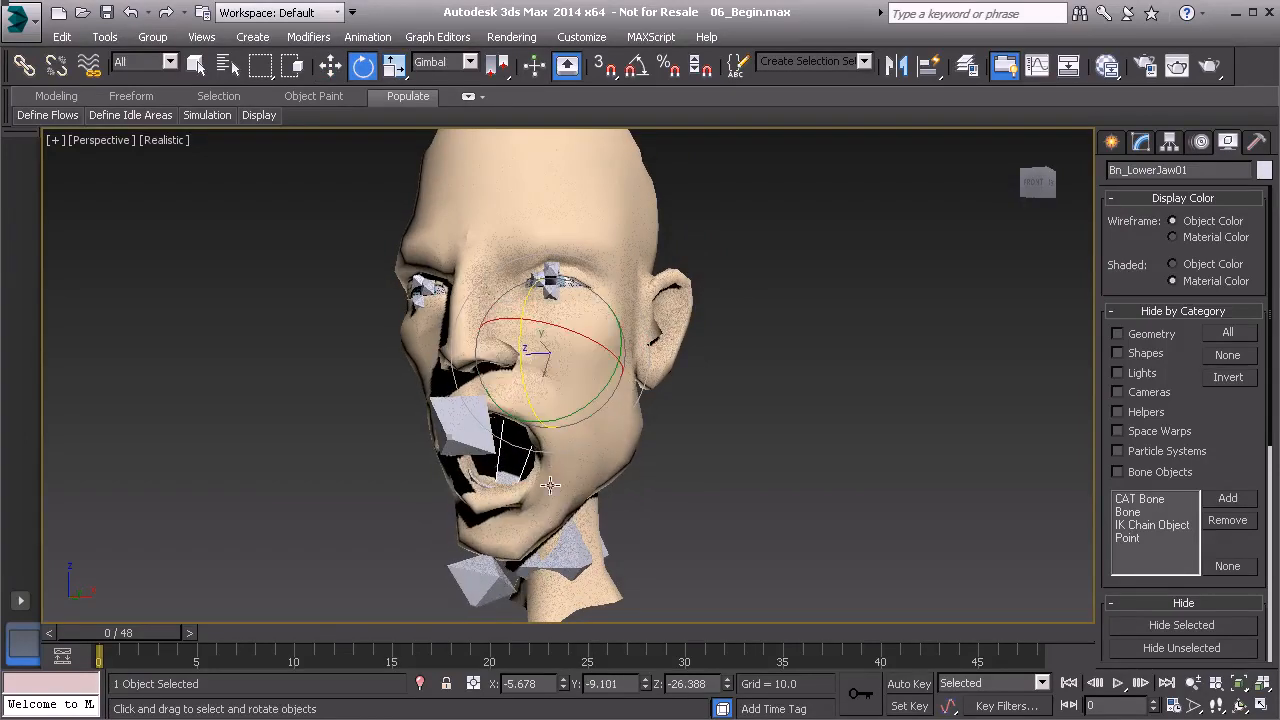
alt+middle_drag(578, 455, 553, 463)
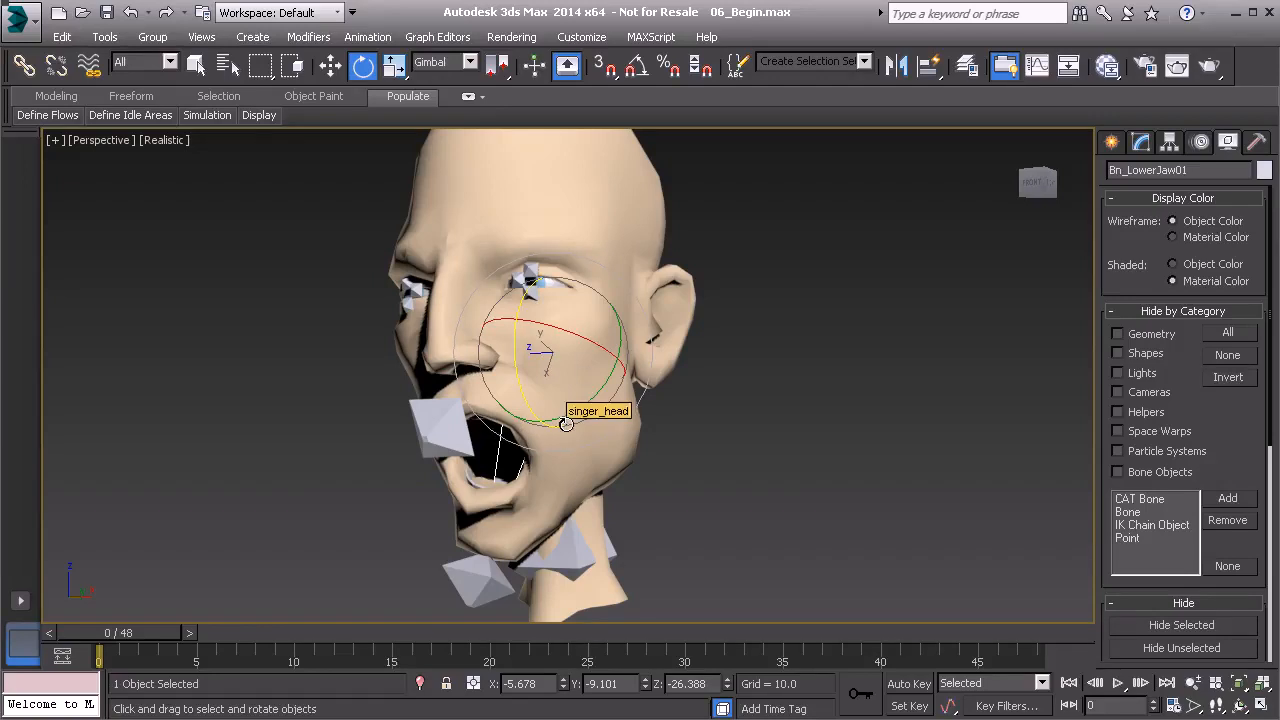
Step: Show edged faces, swing the lower jaw bone sideways as a test and reset it with Transform To Zero
key(F4)
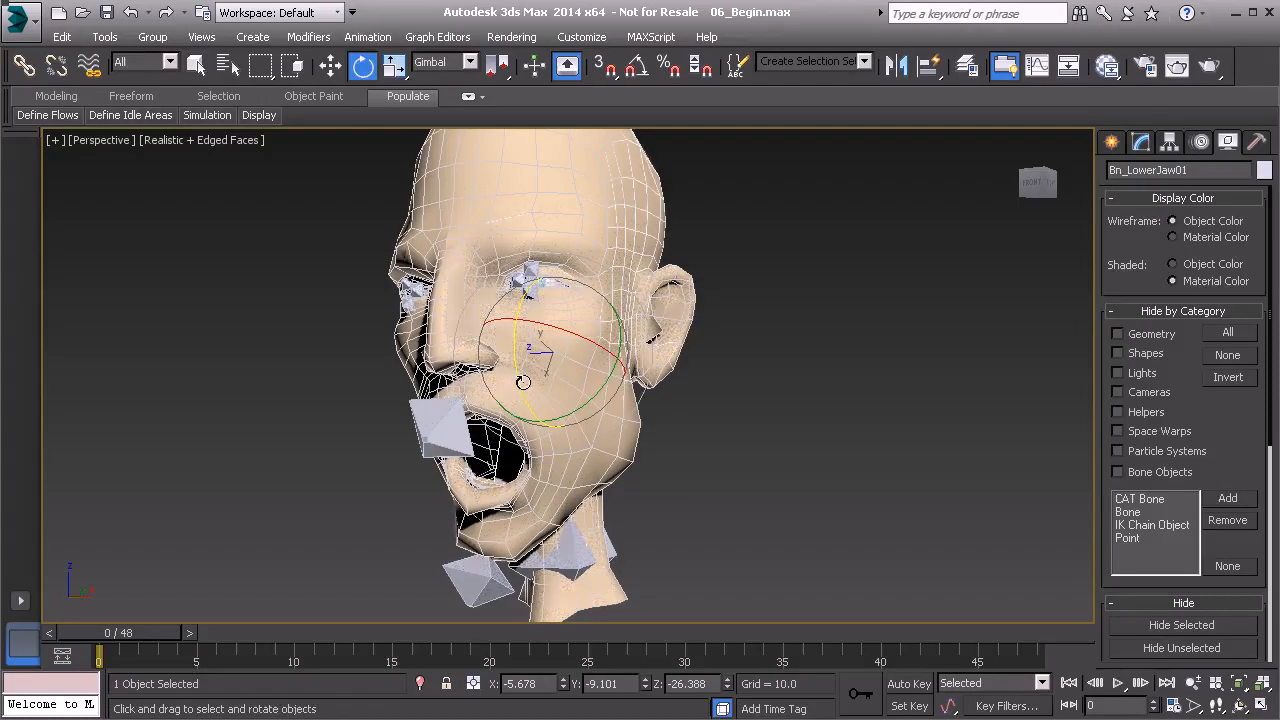
mouse_move(530, 382)
mouse_down()
mouse_move(558, 358)
mouse_move(556, 341)
mouse_up()
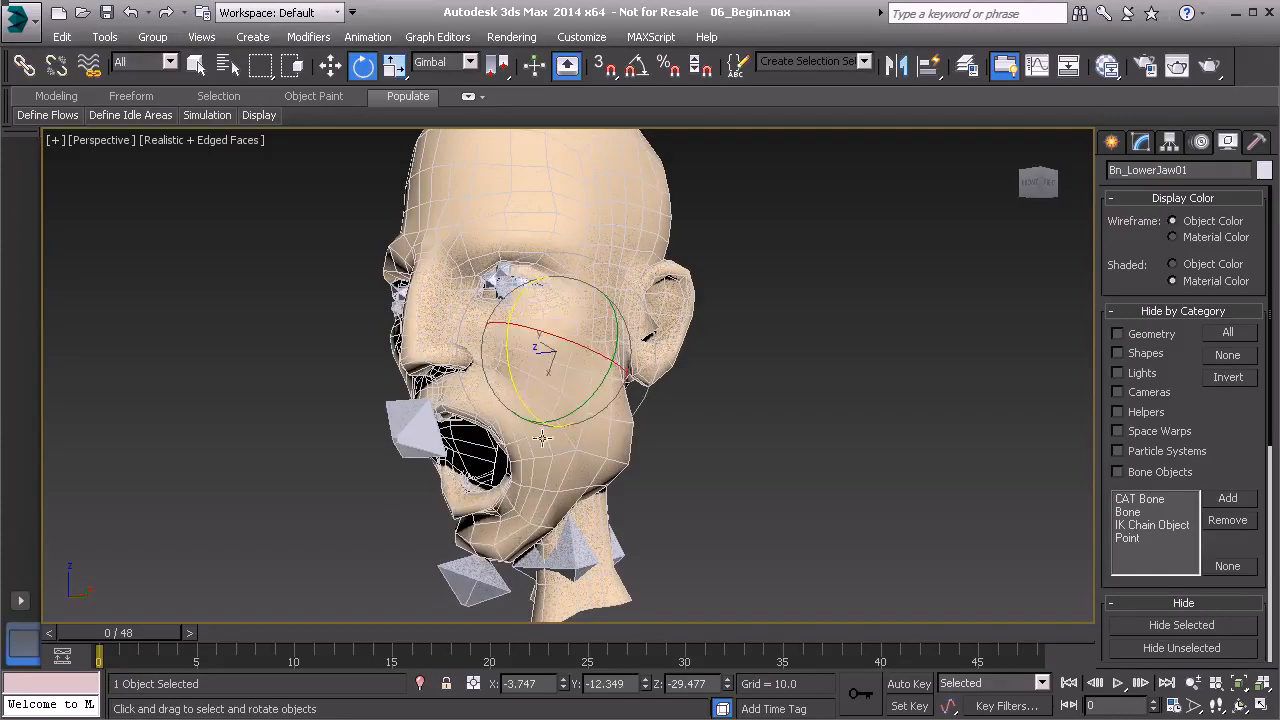
mouse_move(556, 407)
mouse_down()
mouse_move(537, 378)
mouse_move(540, 400)
mouse_up()
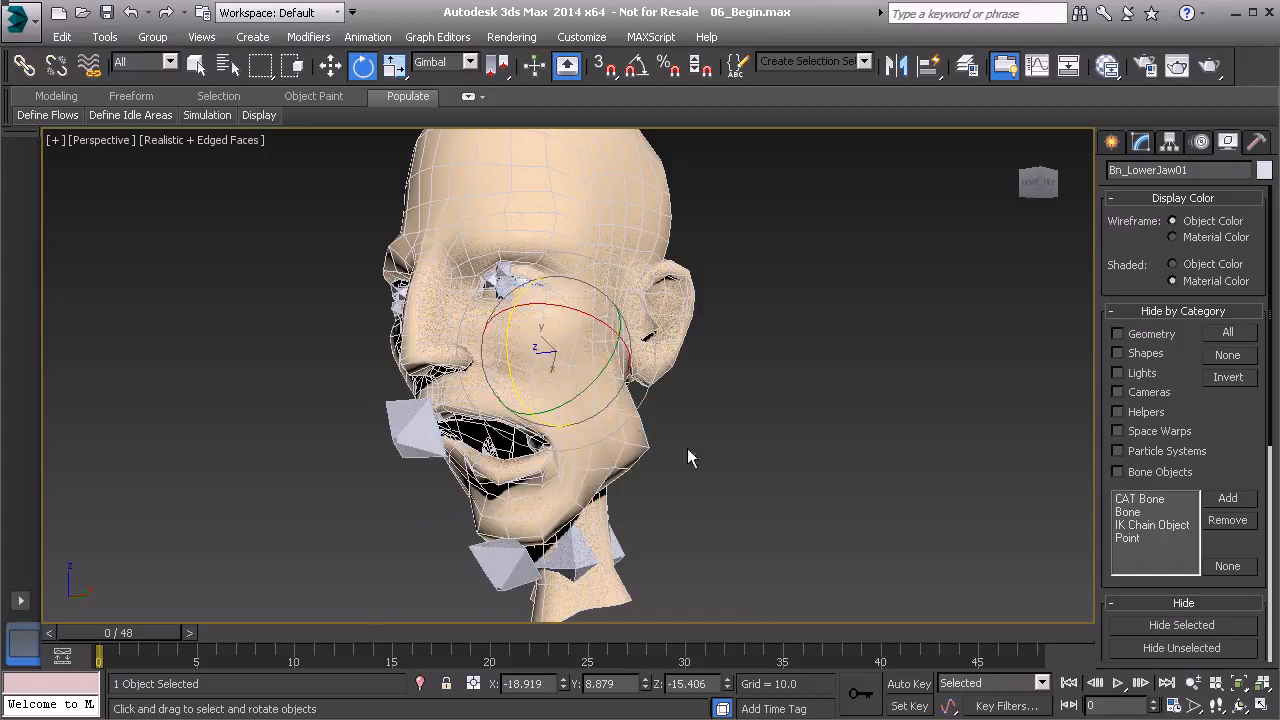
right_click(735, 390)
click(656, 364)
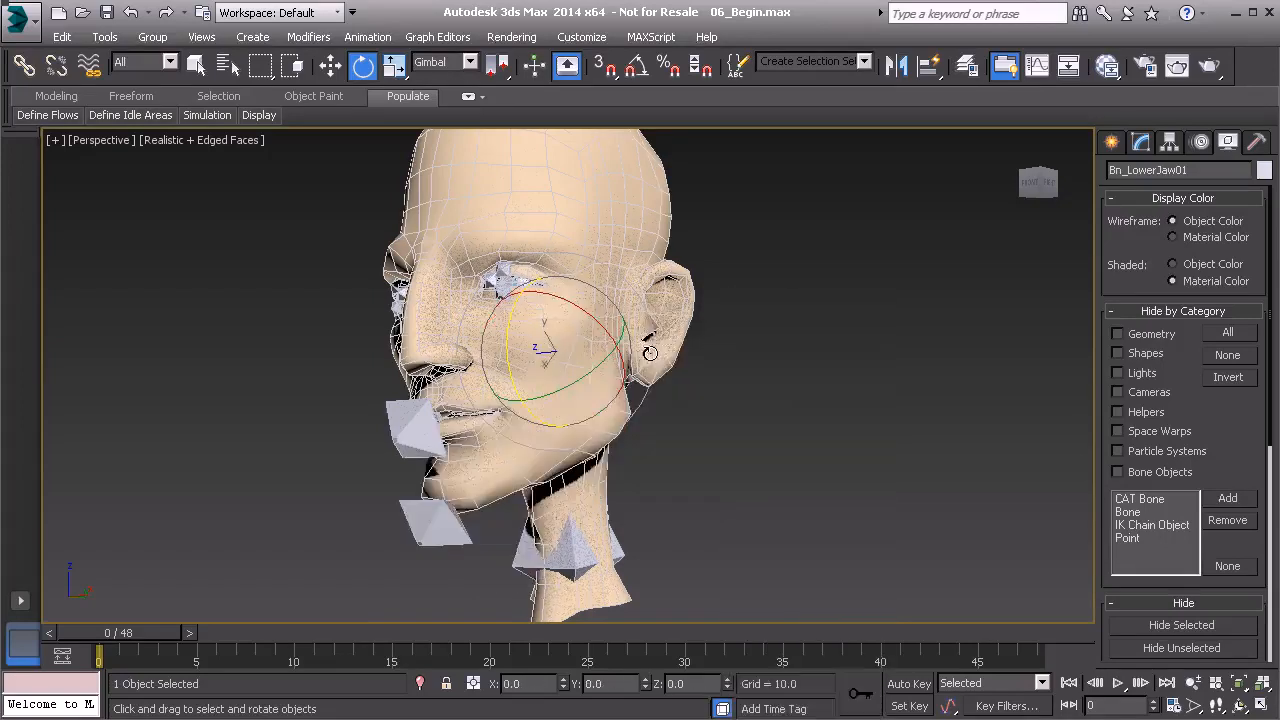
Step: Test-rotate the upper jaw bone Bn_UpperJaw01 and reset it with Transform To Zero
mouse_move(498, 412)
alt+middle_down()
mouse_move(545, 405)
mouse_move(566, 423)
mouse_move(506, 429)
alt+middle_up()
click(451, 467)
click(451, 467)
drag(573, 369, 520, 339)
right_click(520, 339)
right_click(742, 374)
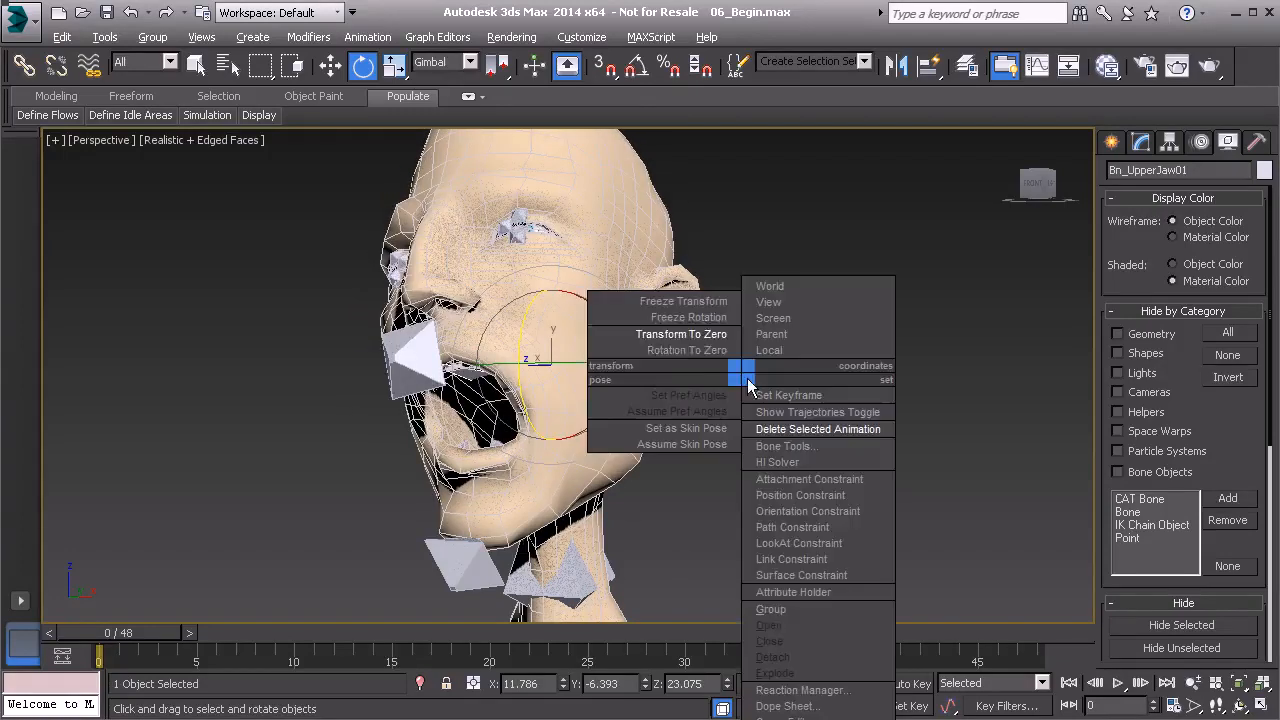
click(668, 328)
Step: Turn on Auto Key and select the left upper eyelid bone Bn_L_UpperLid01
middle_drag(634, 387, 651, 501)
scroll(650, 502, up, 3)
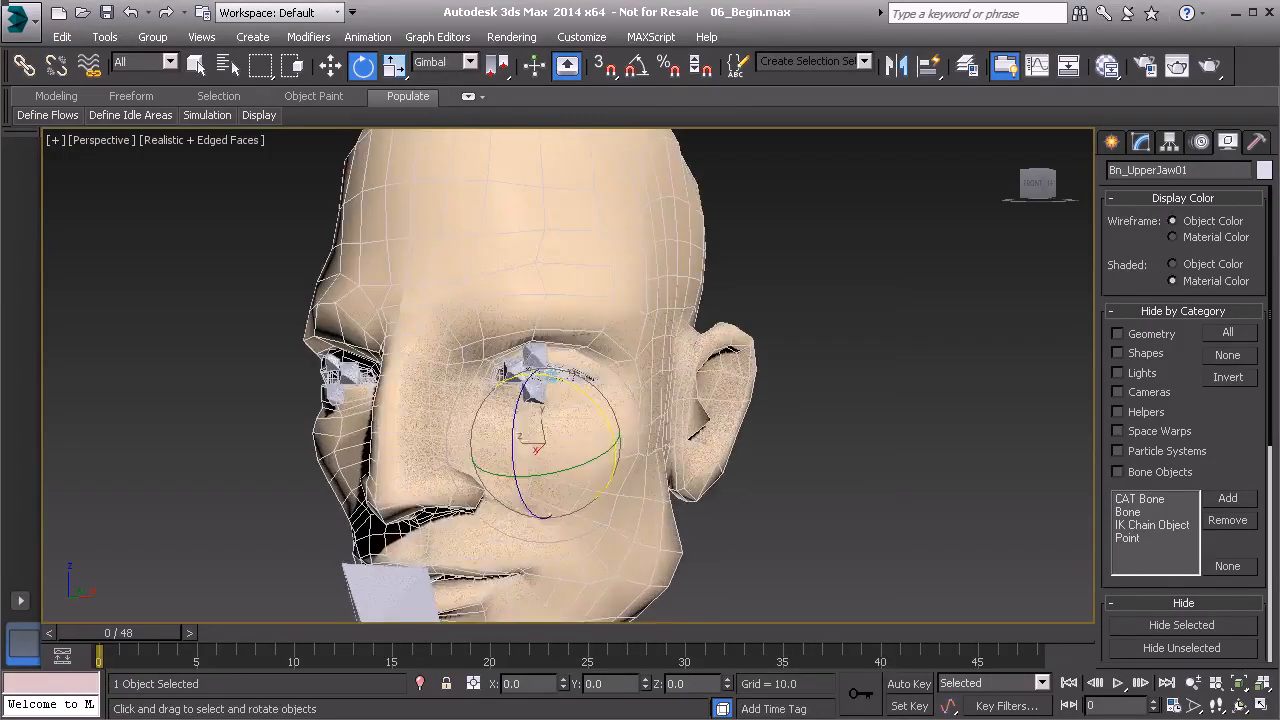
middle_drag(559, 382, 534, 404)
scroll(534, 404, up, 2)
scroll(565, 402, up, 2)
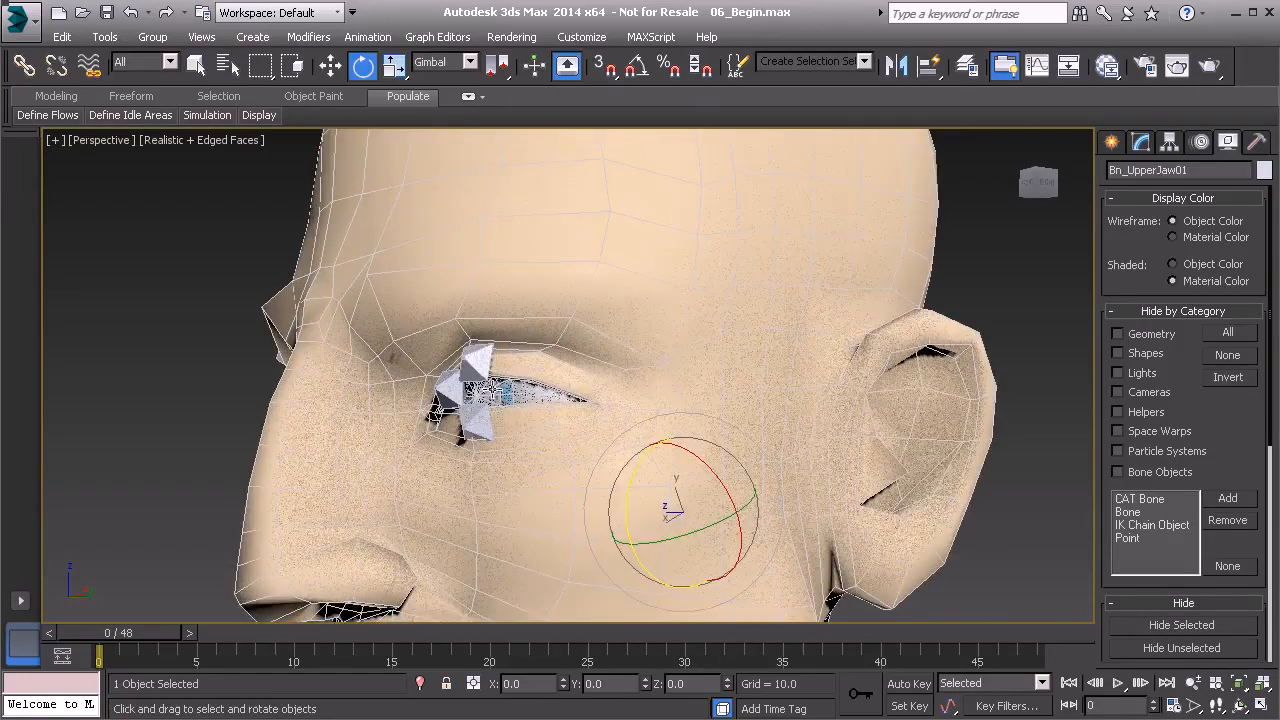
click(910, 684)
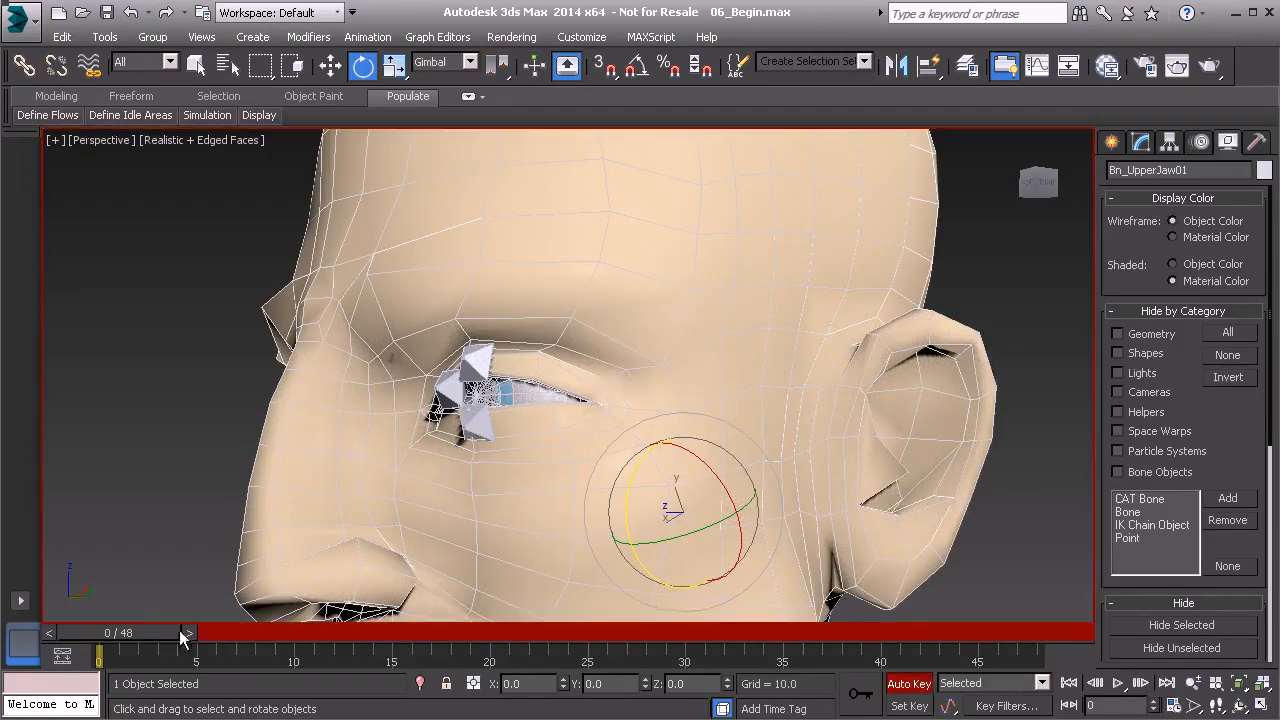
key(q)
key(e)
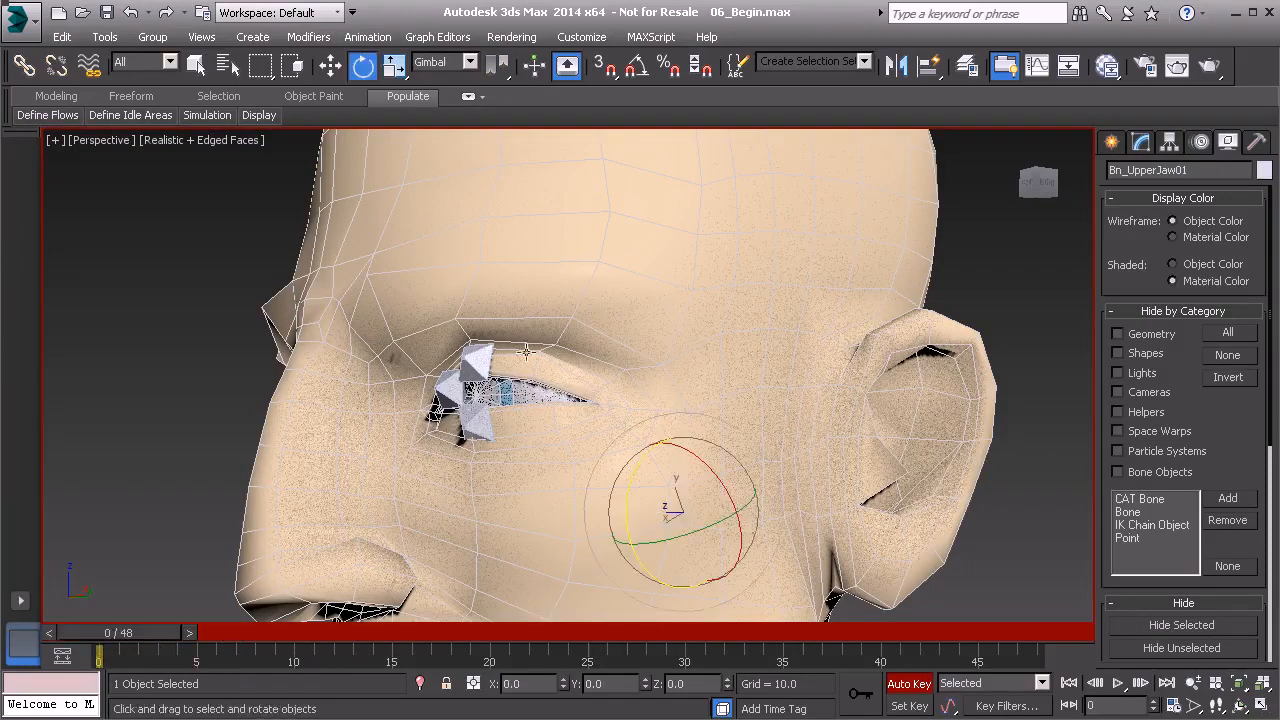
click(478, 355)
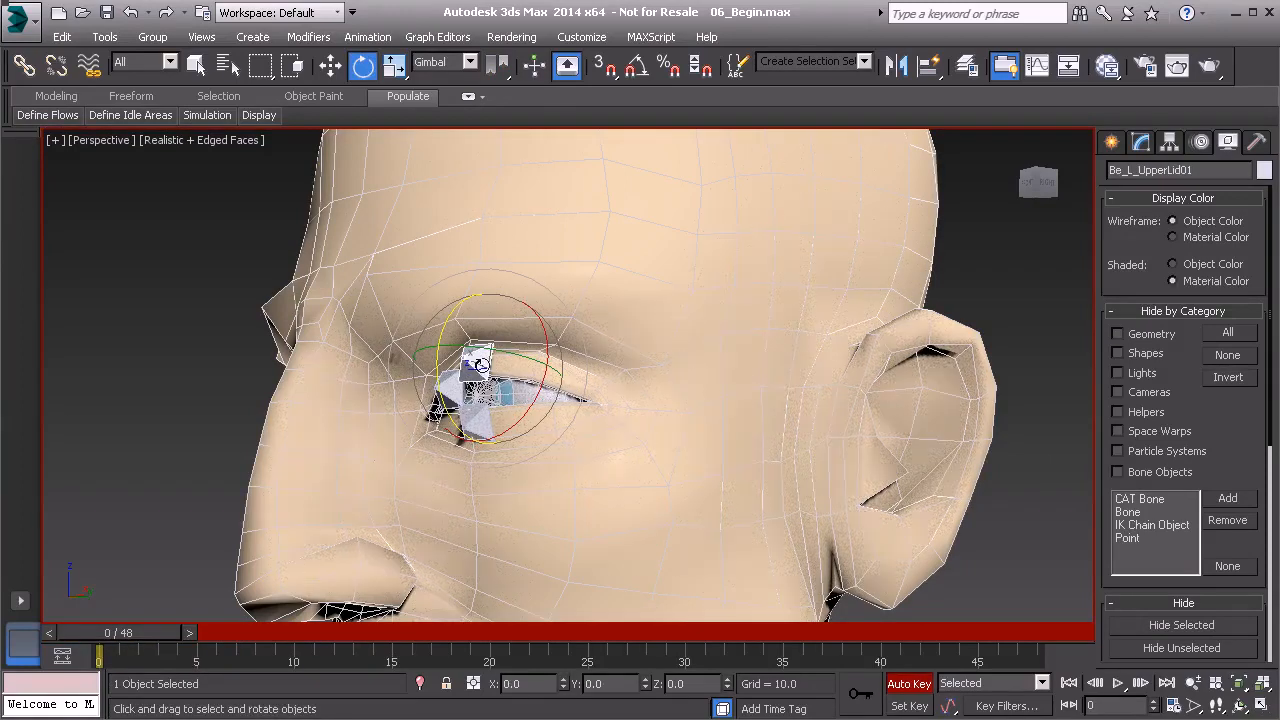
click(481, 363)
Step: Key the left upper eyelid bone rotated about -23 degrees on Z at frame 20, ending Auto Key recording back at frame 0
drag(133, 631, 478, 632)
scroll(558, 424, up, 5)
drag(515, 356, 508, 402)
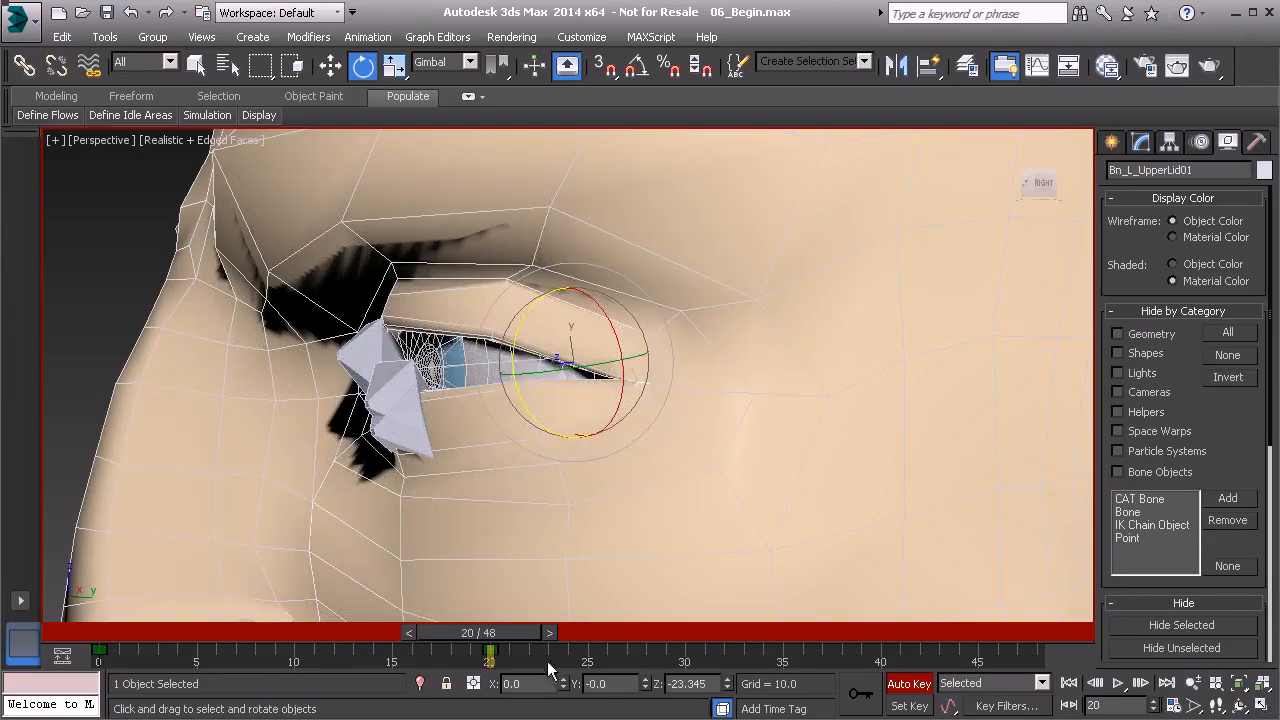
drag(524, 632, 107, 618)
click(895, 684)
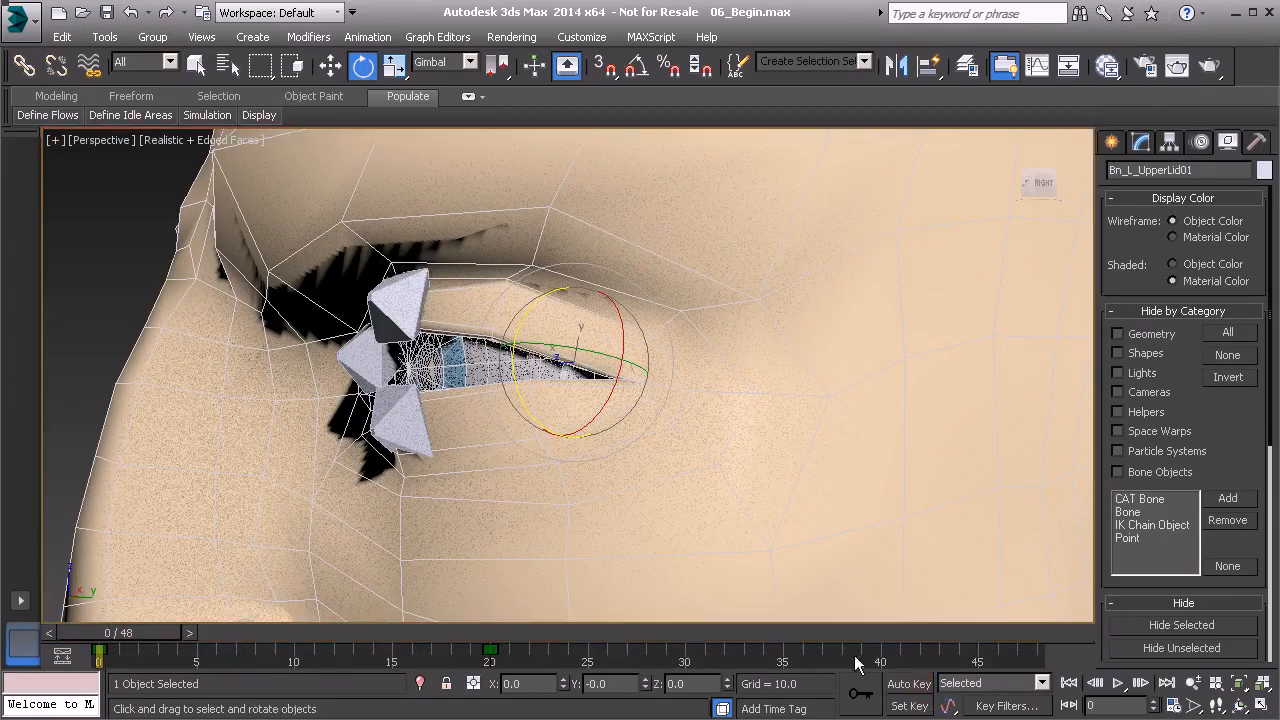
Step: Hide all bone objects by category and select the singer_head mesh for modifying
scroll(288, 318, down, 5)
alt+middle_drag(352, 299, 437, 350)
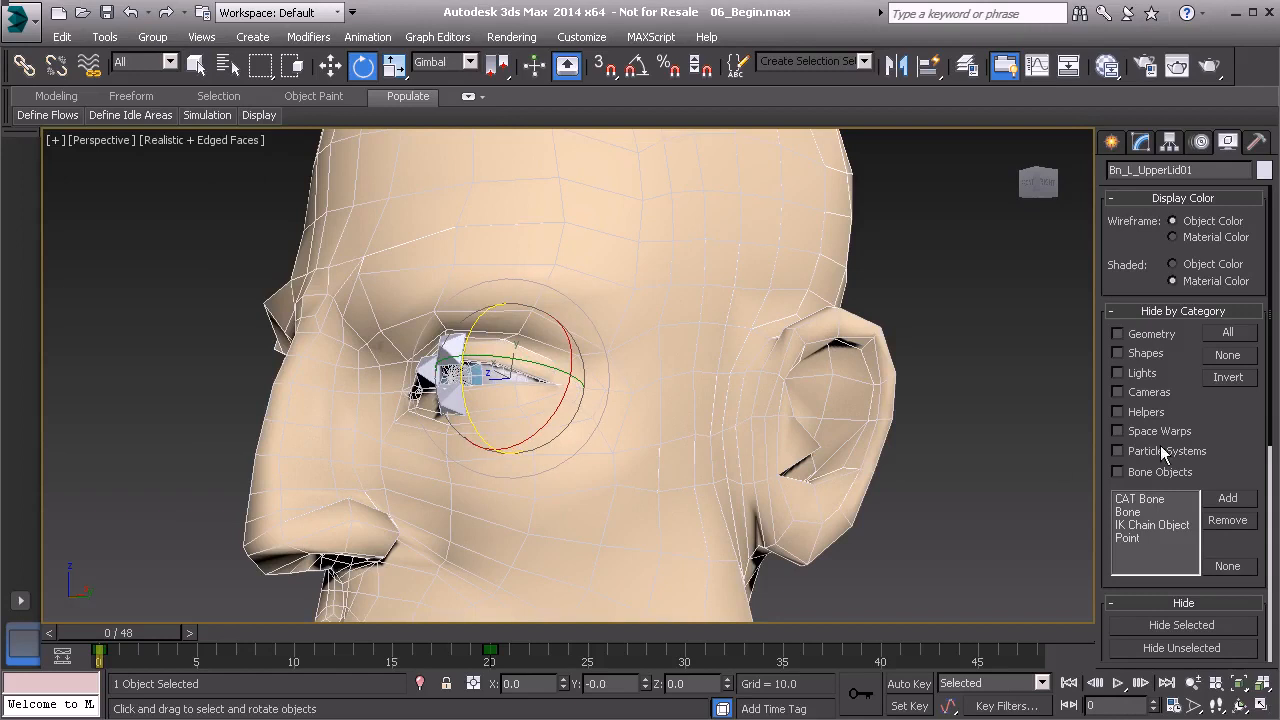
click(1118, 472)
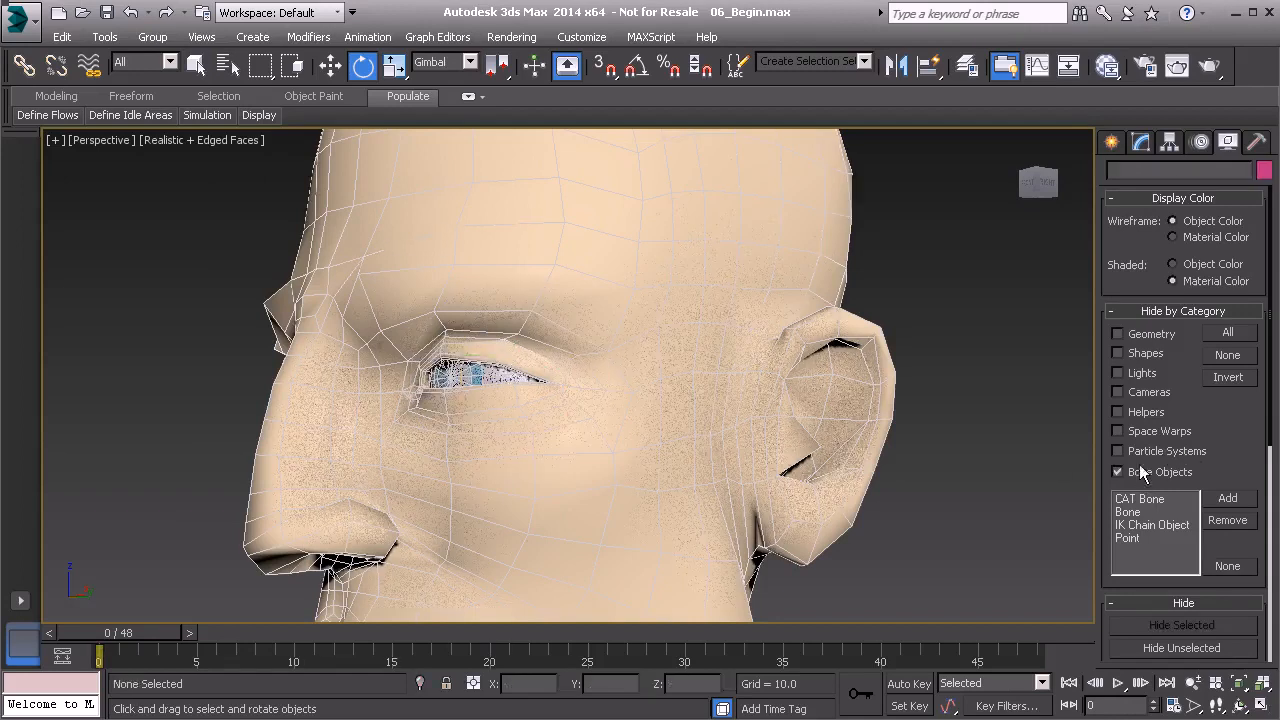
click(1142, 143)
click(435, 312)
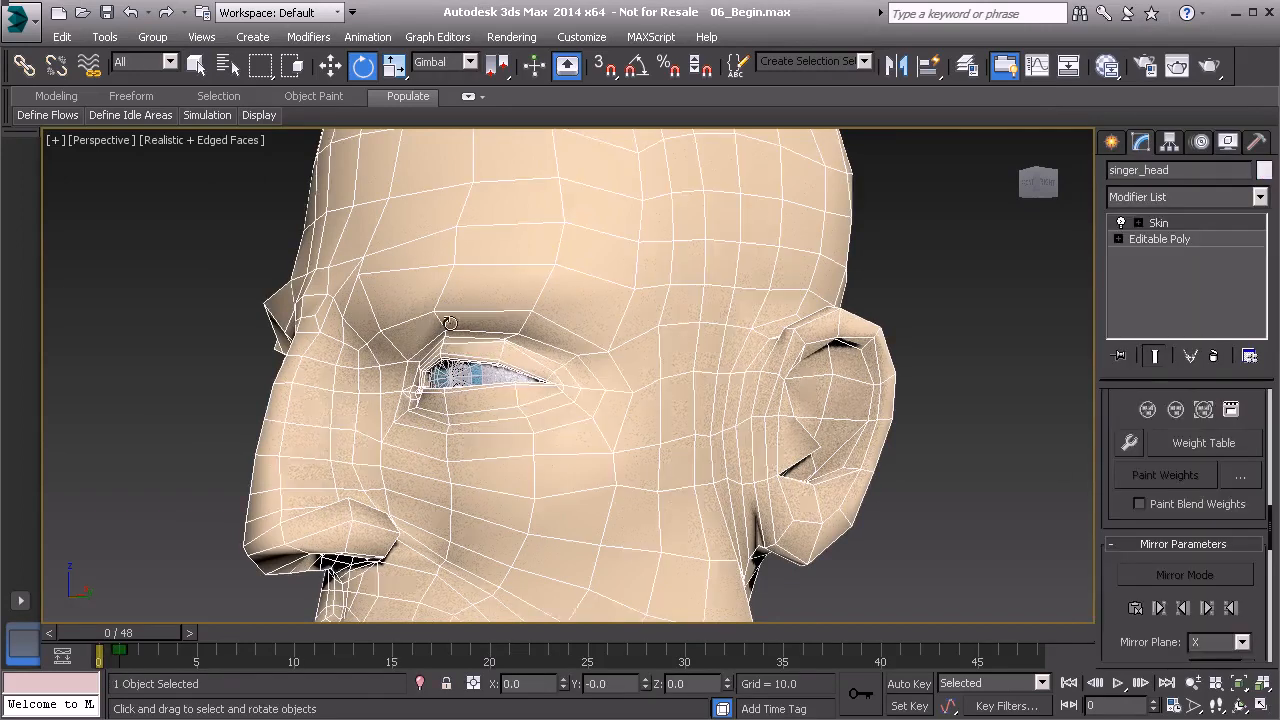
Step: Activate envelope editing in the head's Skin modifier and select the left upper eyelid bone's envelope
mouse_move(659, 392)
alt+middle_down()
mouse_move(560, 314)
mouse_move(651, 400)
alt+middle_up()
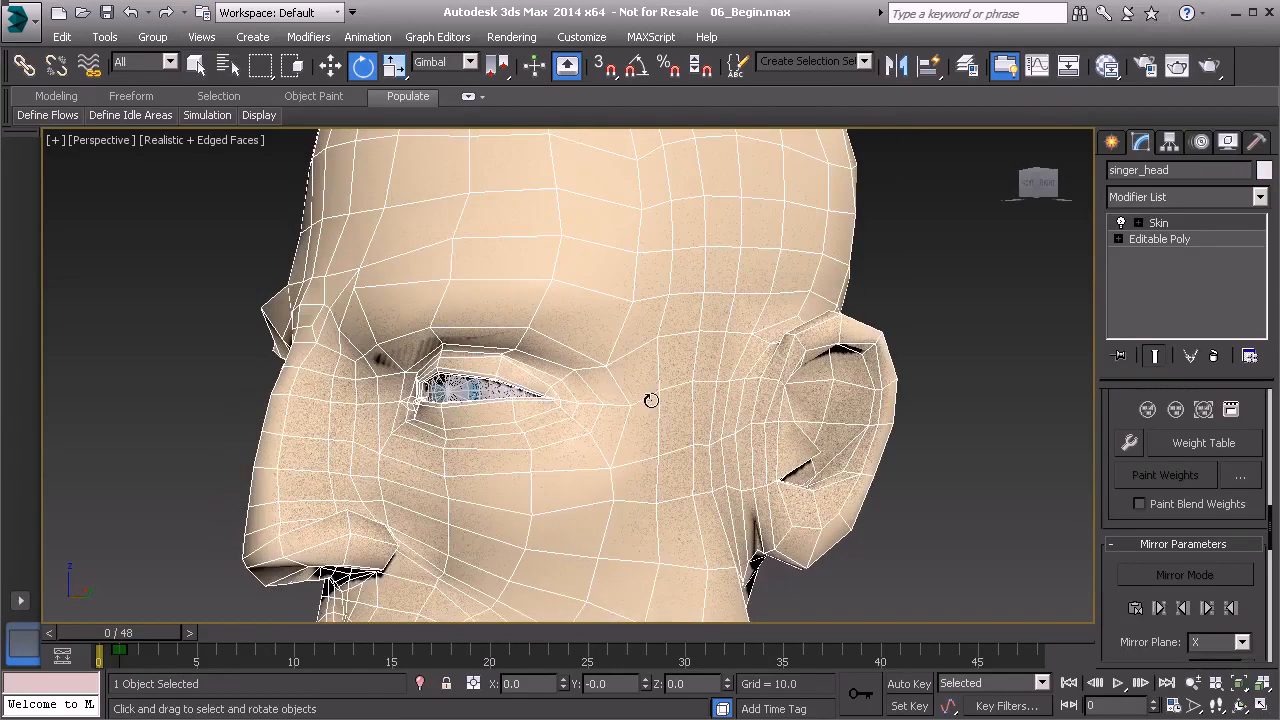
click(1160, 223)
alt+middle_drag(534, 368, 532, 394)
click(382, 388)
scroll(382, 388, down, 3)
scroll(467, 422, up, 4)
mouse_move(450, 415)
middle_down()
mouse_move(503, 421)
mouse_move(470, 420)
middle_up()
scroll(470, 420, up, 3)
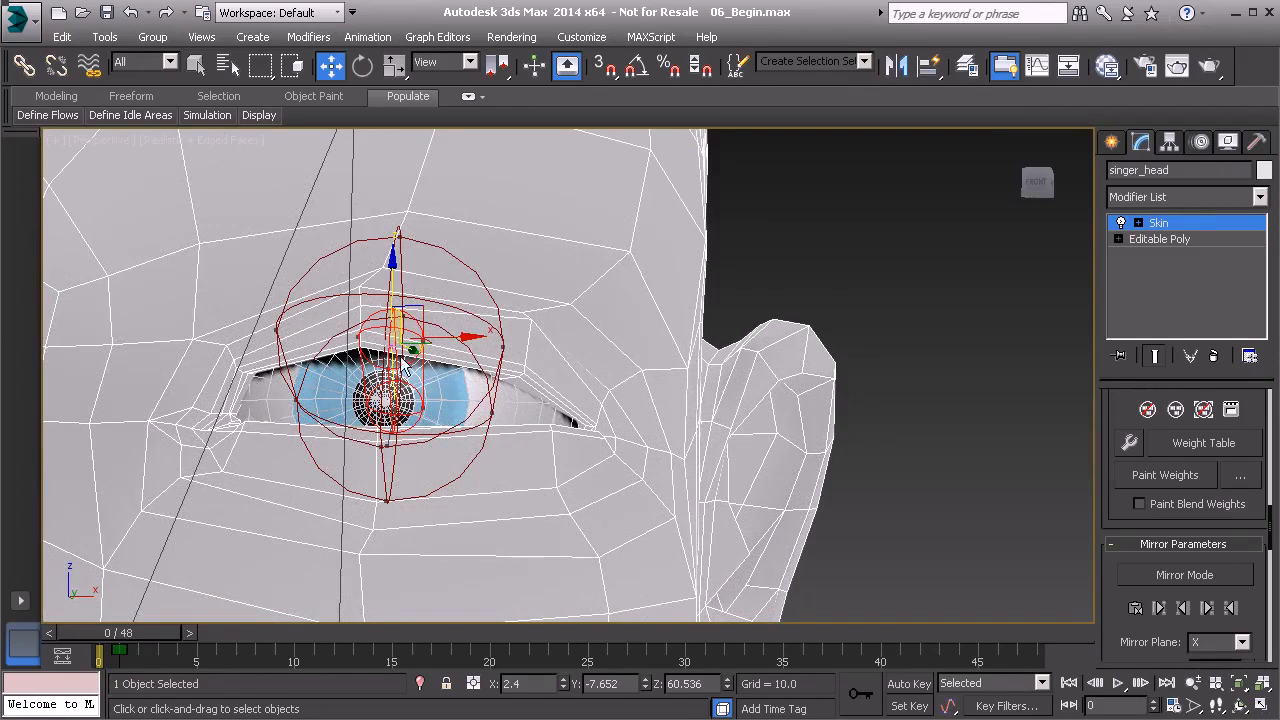
alt+middle_drag(474, 357, 421, 372)
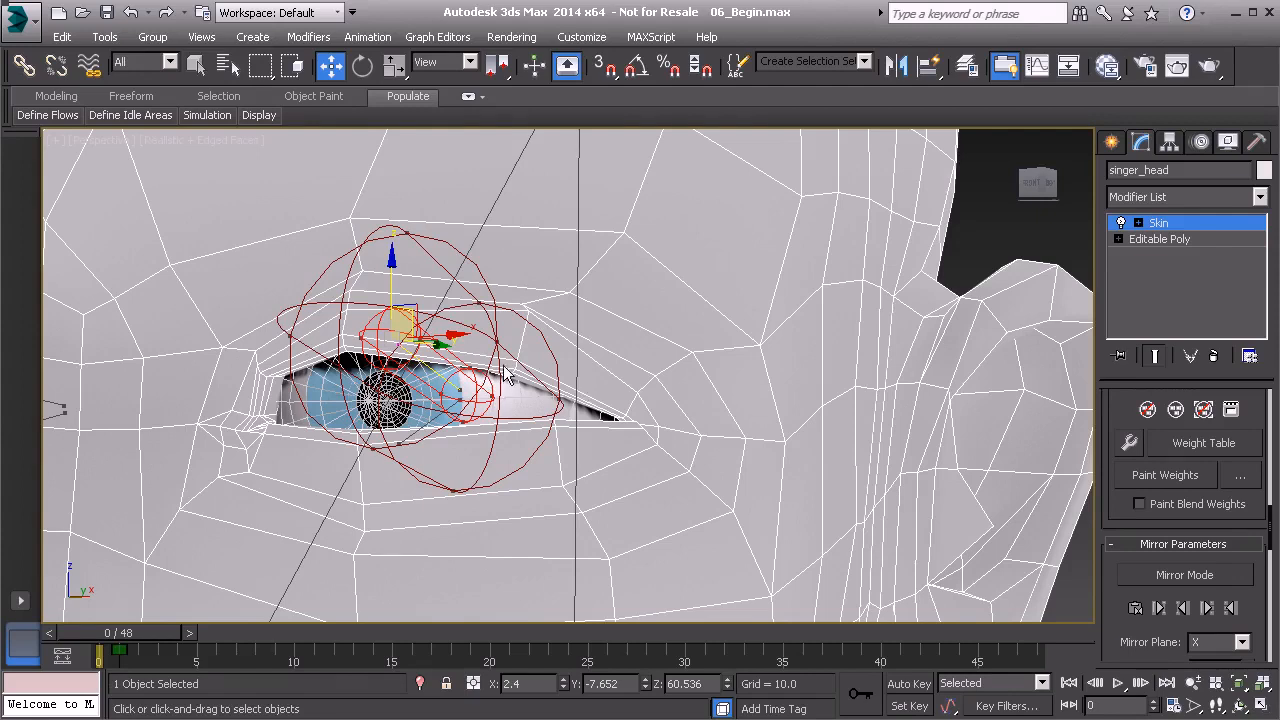
mouse_move(532, 394)
alt+middle_down()
mouse_move(434, 400)
mouse_move(556, 397)
alt+middle_up()
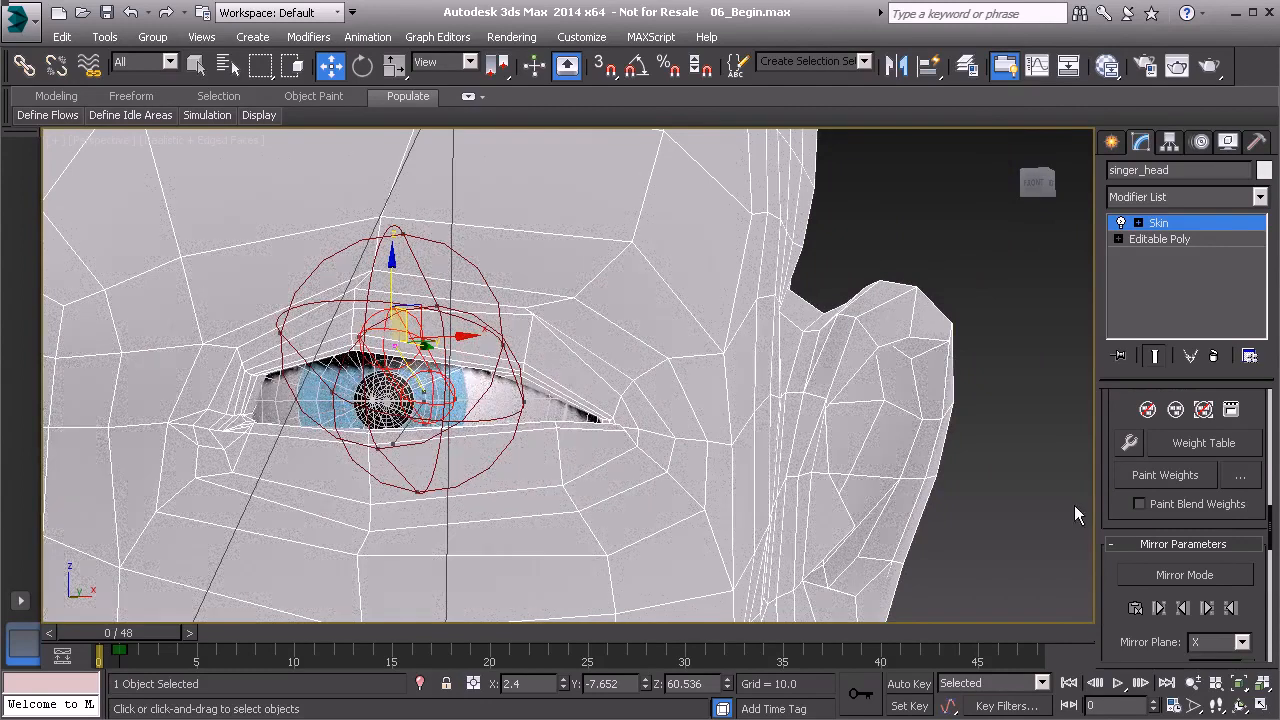
Step: Open the painter options, enable Paint Weights and set the brush's maximum size to 0.2
click(1242, 476)
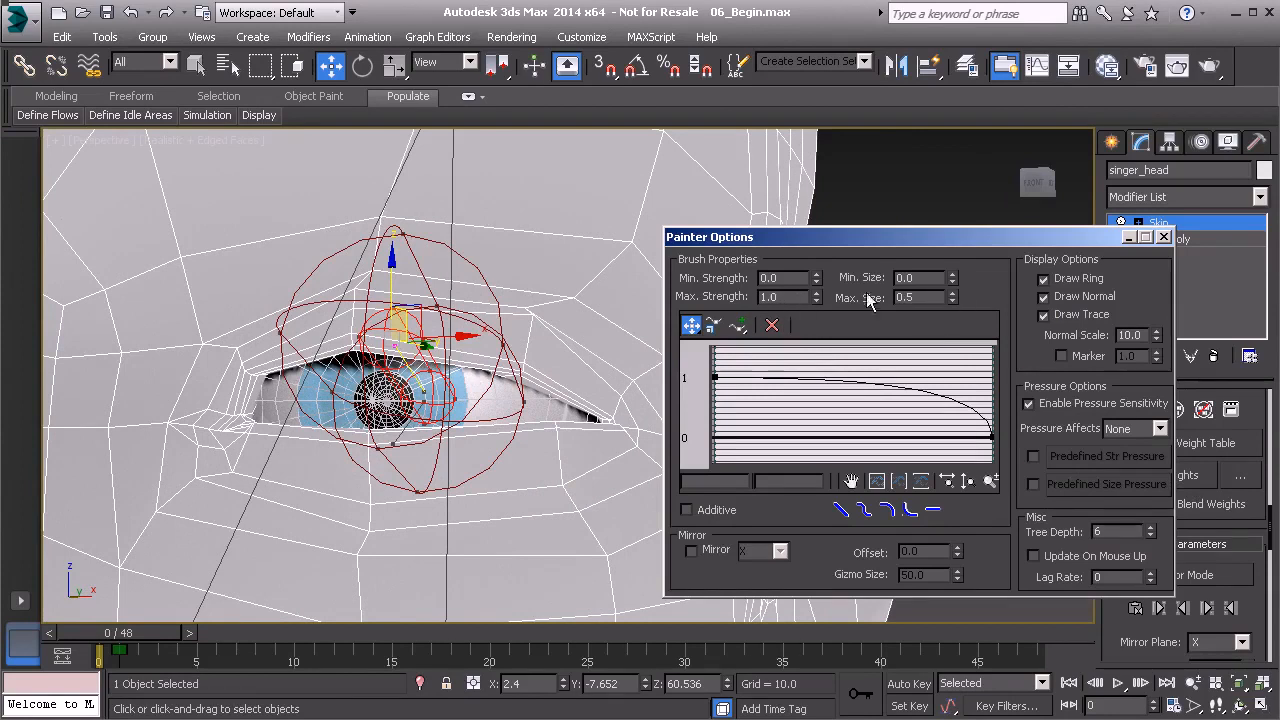
drag(971, 235, 886, 220)
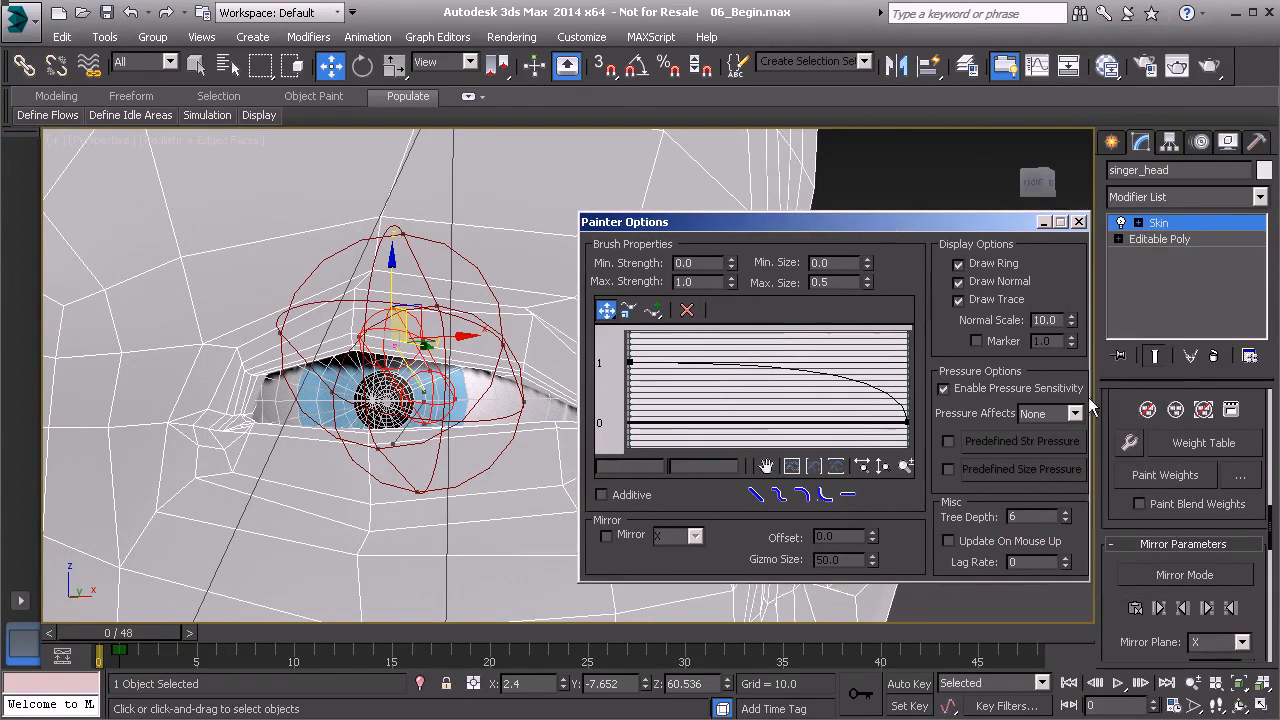
click(1160, 477)
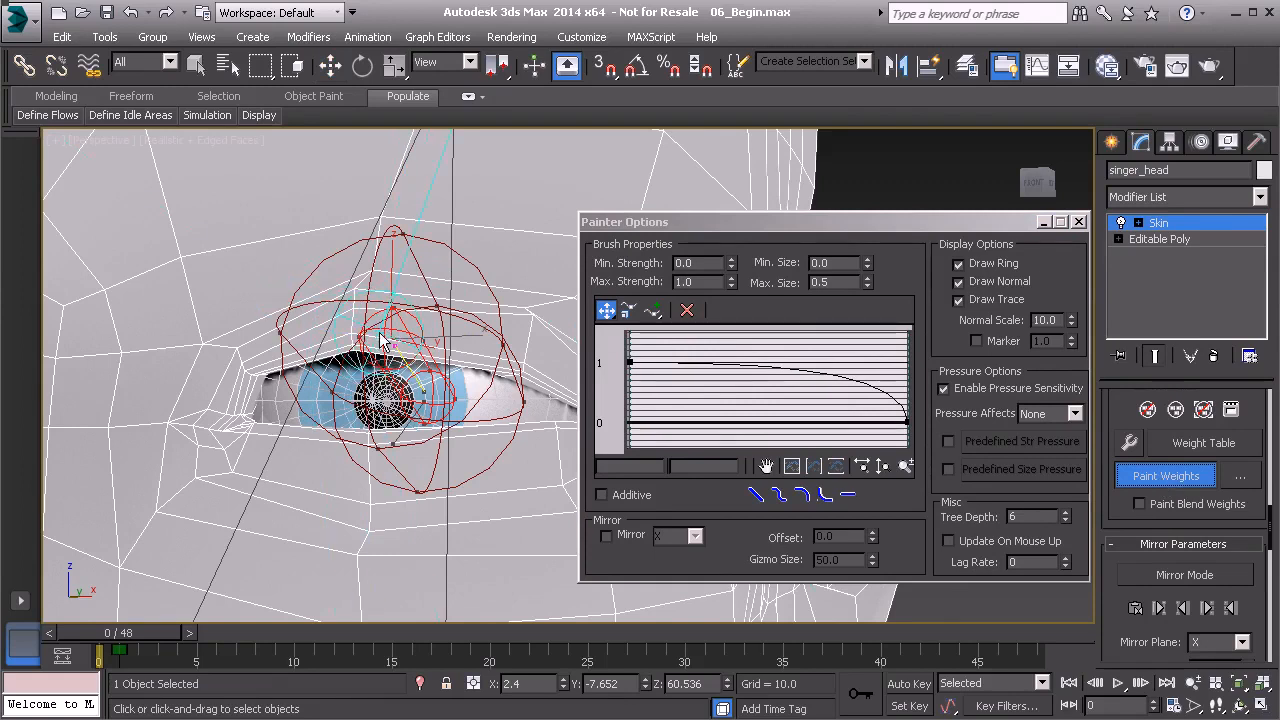
click(834, 283)
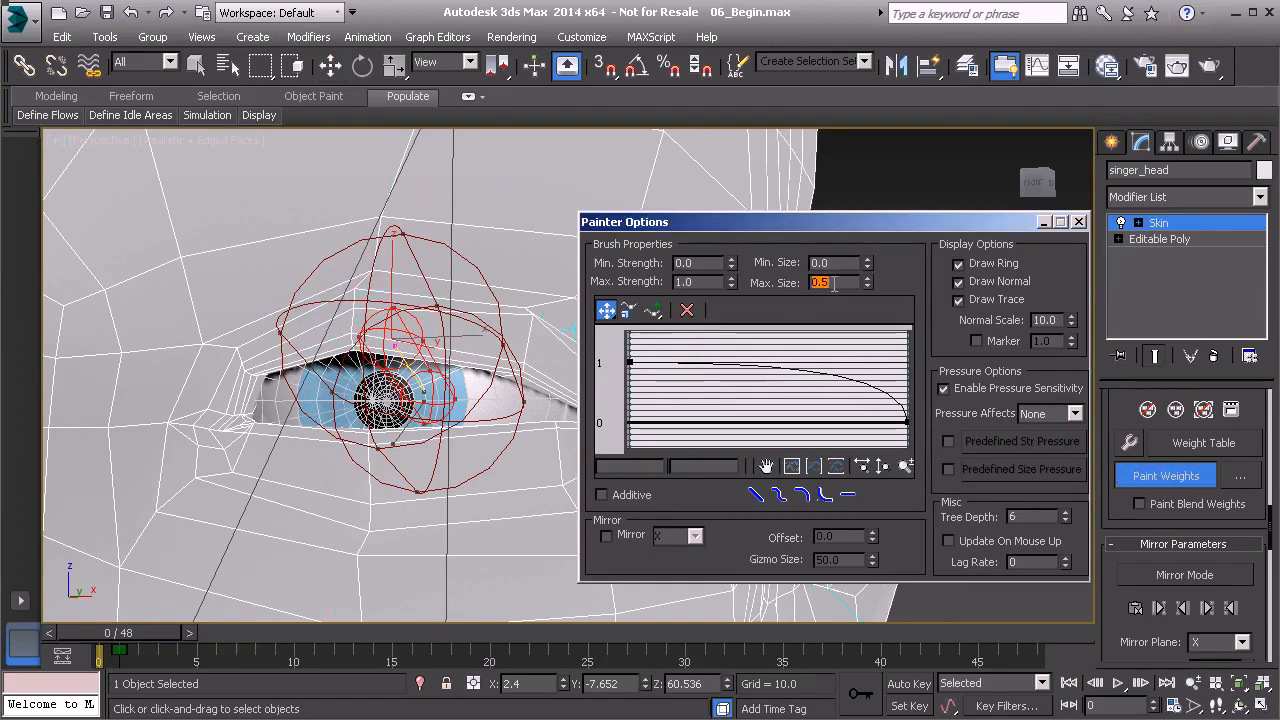
text(.2)
Step: Paint the upper lid bone's weight onto the outer part of the left upper eyelid
alt+middle_drag(370, 338, 305, 355)
scroll(390, 414, up, 3)
scroll(392, 408, down, 1)
middle_drag(401, 398, 234, 408)
mouse_move(405, 352)
mouse_down()
mouse_move(406, 372)
mouse_move(381, 393)
mouse_up()
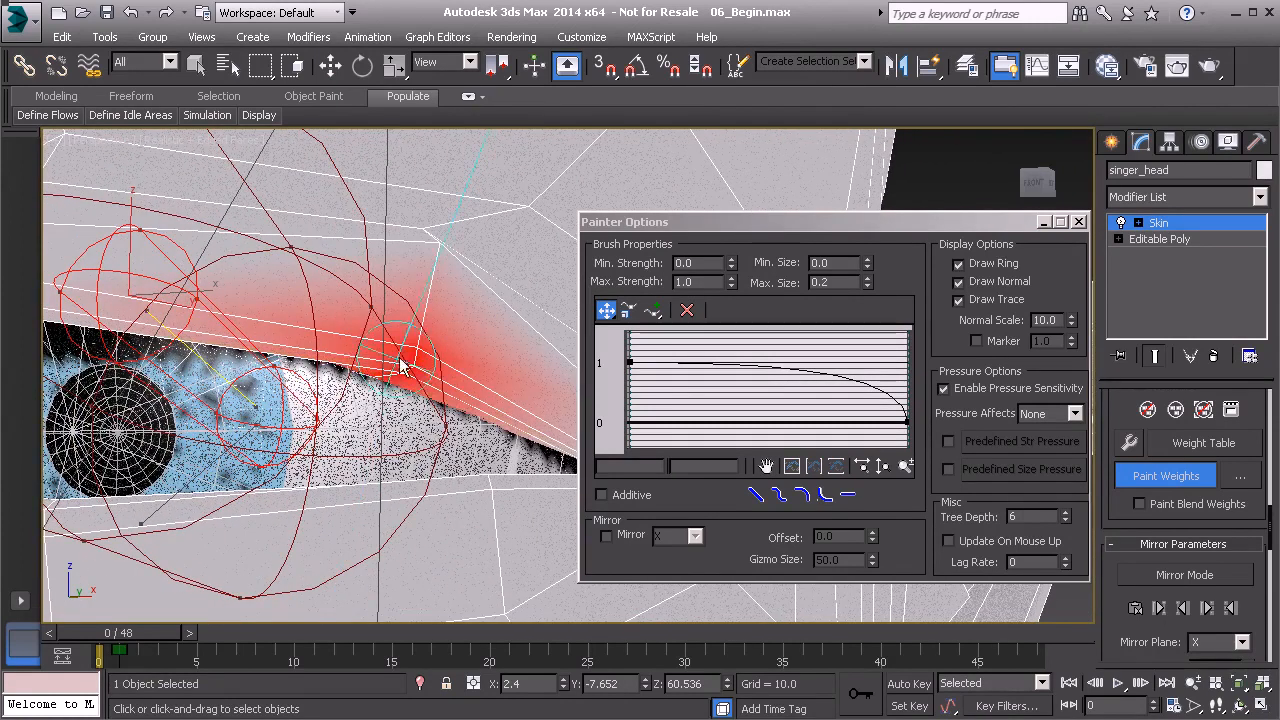
Step: Paint the upper lid bone's weight along the middle of the left upper eyelid to its inner corner
alt+middle_drag(385, 378, 190, 322)
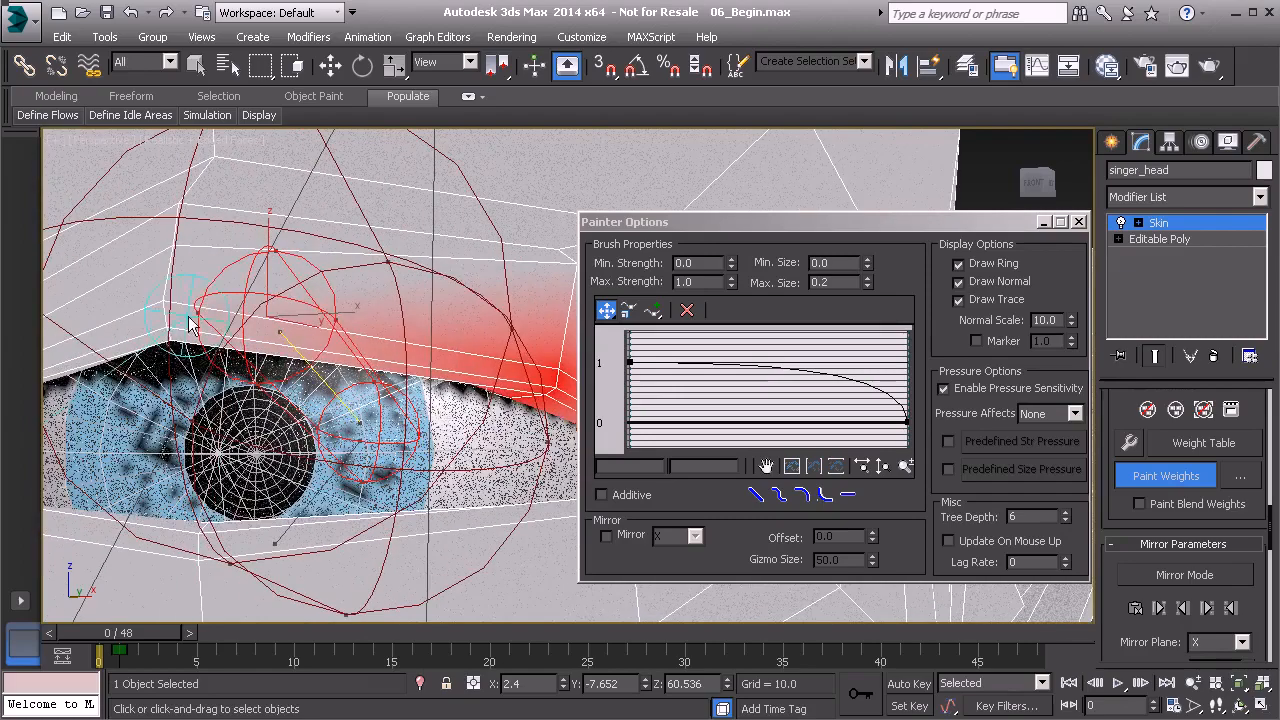
drag(190, 322, 194, 343)
alt+middle_drag(200, 370, 360, 363)
scroll(320, 375, up, 4)
scroll(309, 380, down, 1)
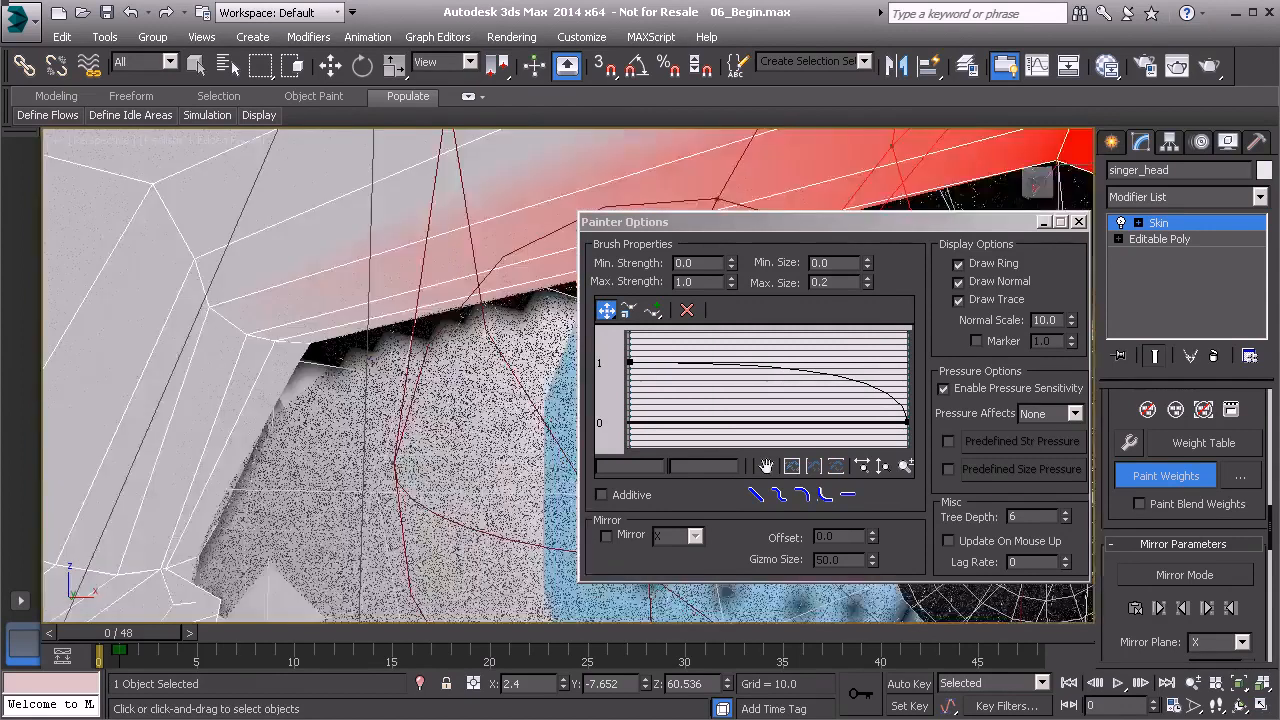
scroll(306, 364, down, 1)
mouse_move(300, 360)
mouse_down()
mouse_move(280, 350)
mouse_move(300, 368)
mouse_move(297, 352)
mouse_up()
mouse_move(311, 360)
middle_down()
mouse_move(319, 367)
mouse_move(236, 435)
mouse_move(219, 434)
middle_up()
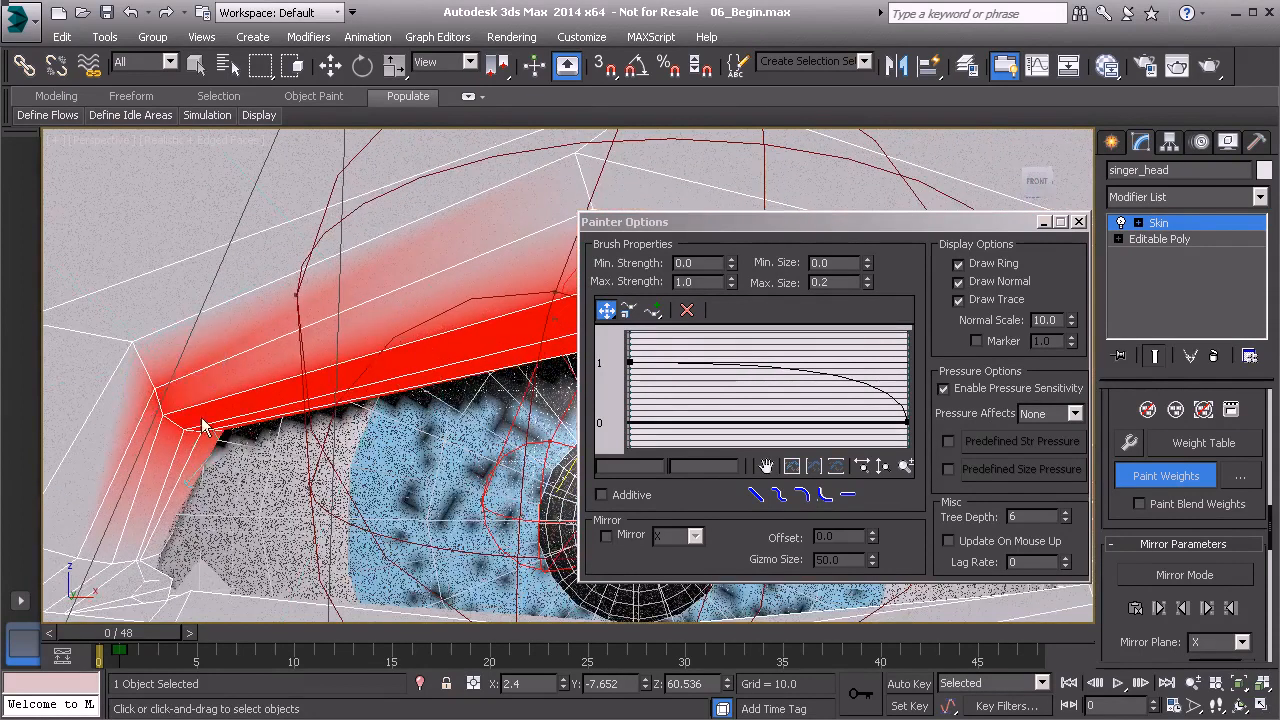
scroll(249, 442, down, 5)
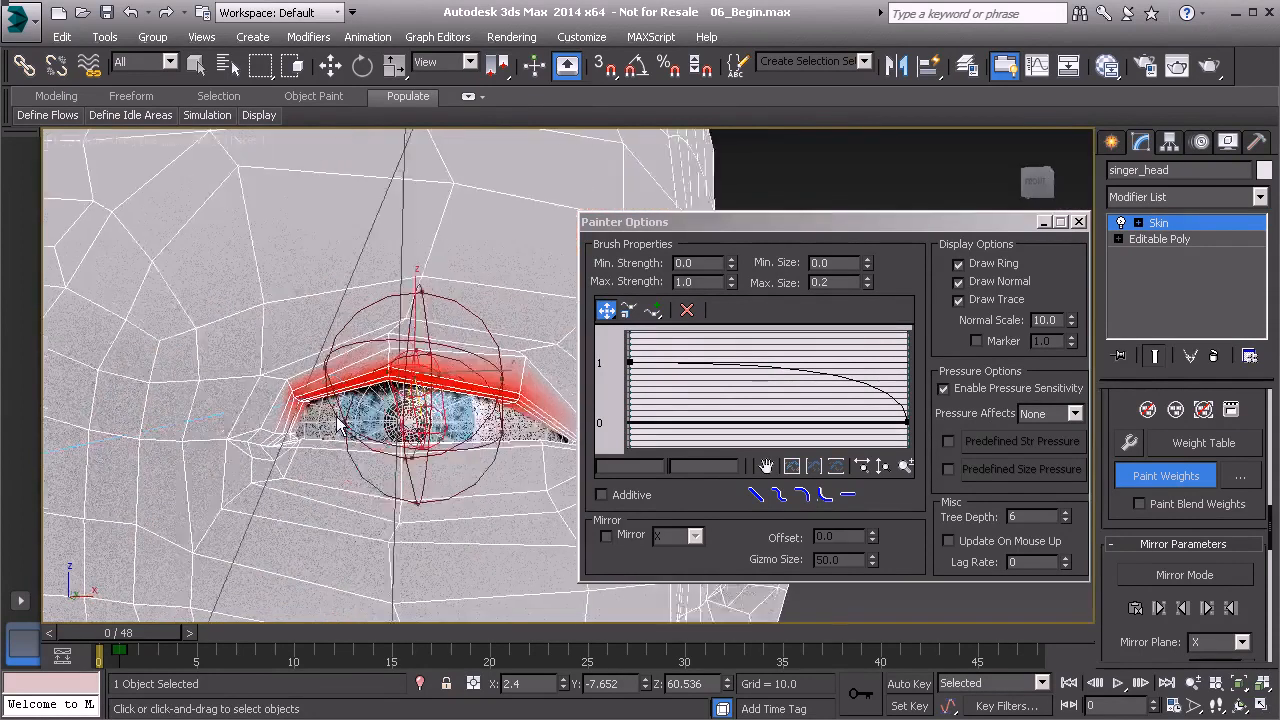
Step: Stop painting weights and select the envelope of the bone that controls the face around the left eye
alt+middle_drag(349, 422, 268, 440)
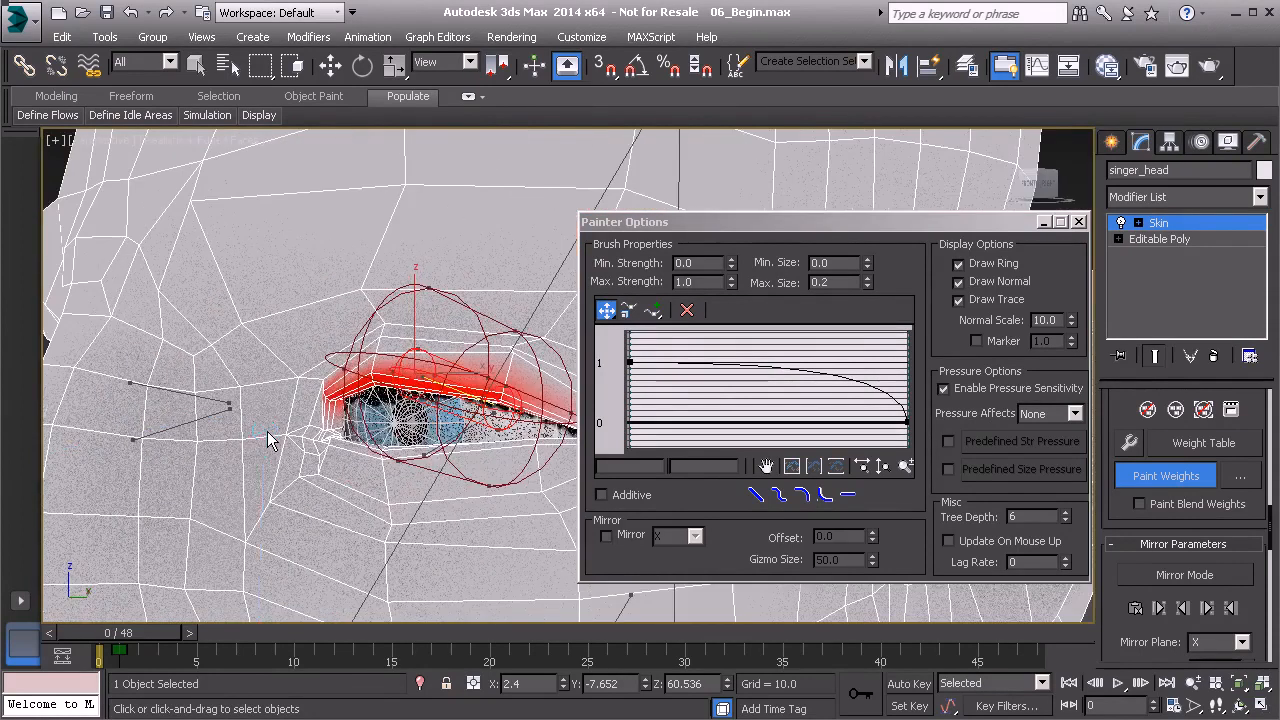
click(1165, 481)
mouse_move(340, 394)
alt+middle_down()
mouse_move(368, 412)
mouse_move(383, 518)
mouse_move(348, 508)
mouse_move(378, 501)
alt+middle_up()
click(428, 546)
Step: Paint the surrounding face bone's weight back onto the skin at the inner corner of the left upper eyelid
scroll(348, 492, up, 4)
middle_drag(354, 408, 320, 529)
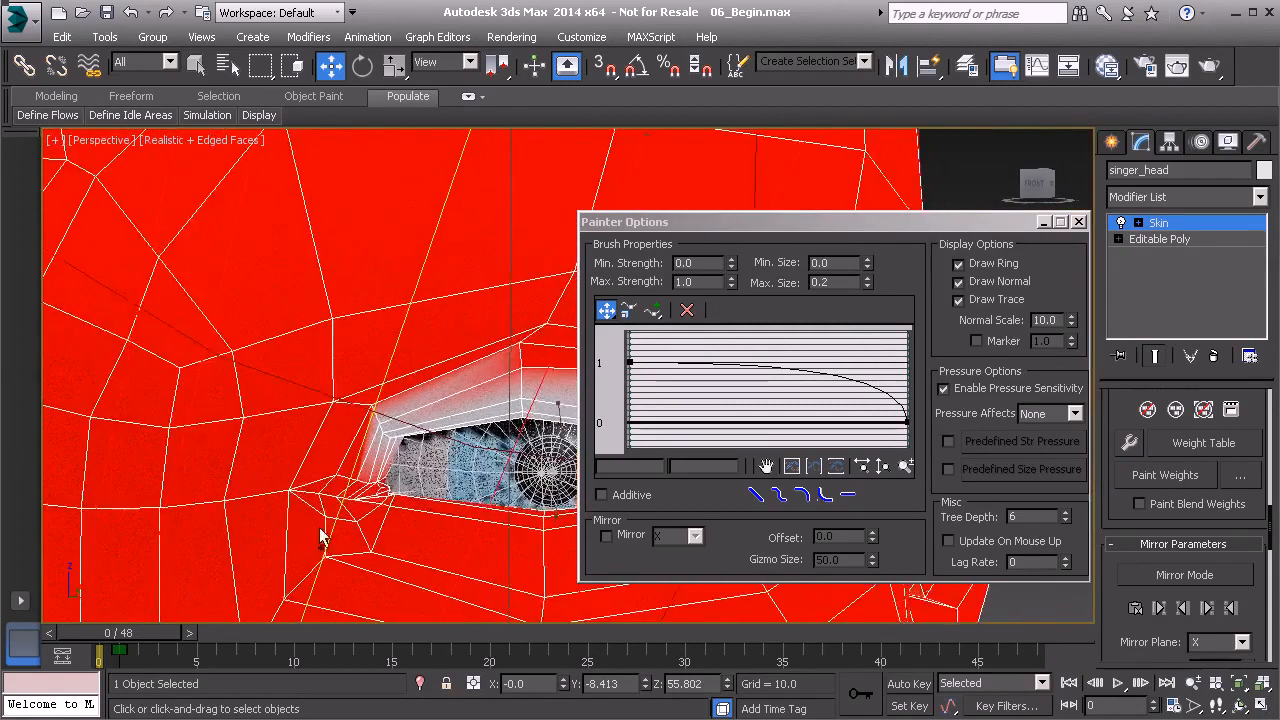
scroll(322, 533, up, 3)
middle_drag(350, 435, 311, 491)
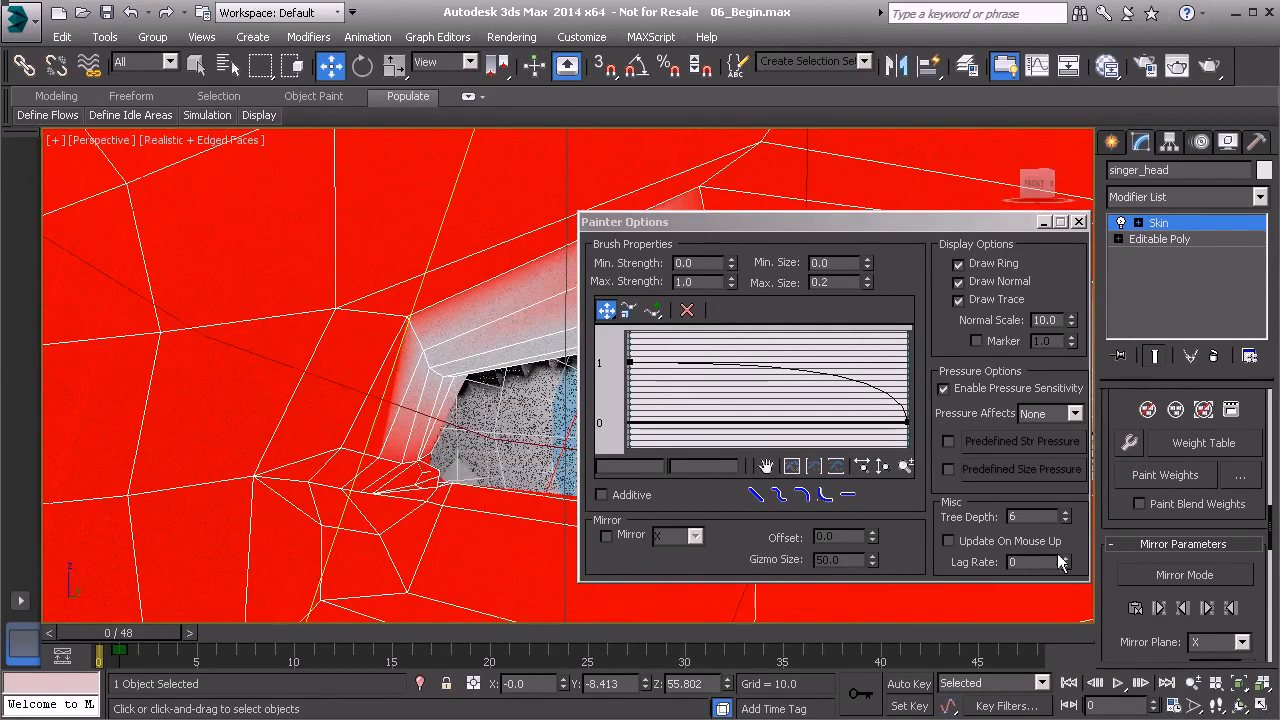
click(1188, 478)
drag(427, 342, 433, 333)
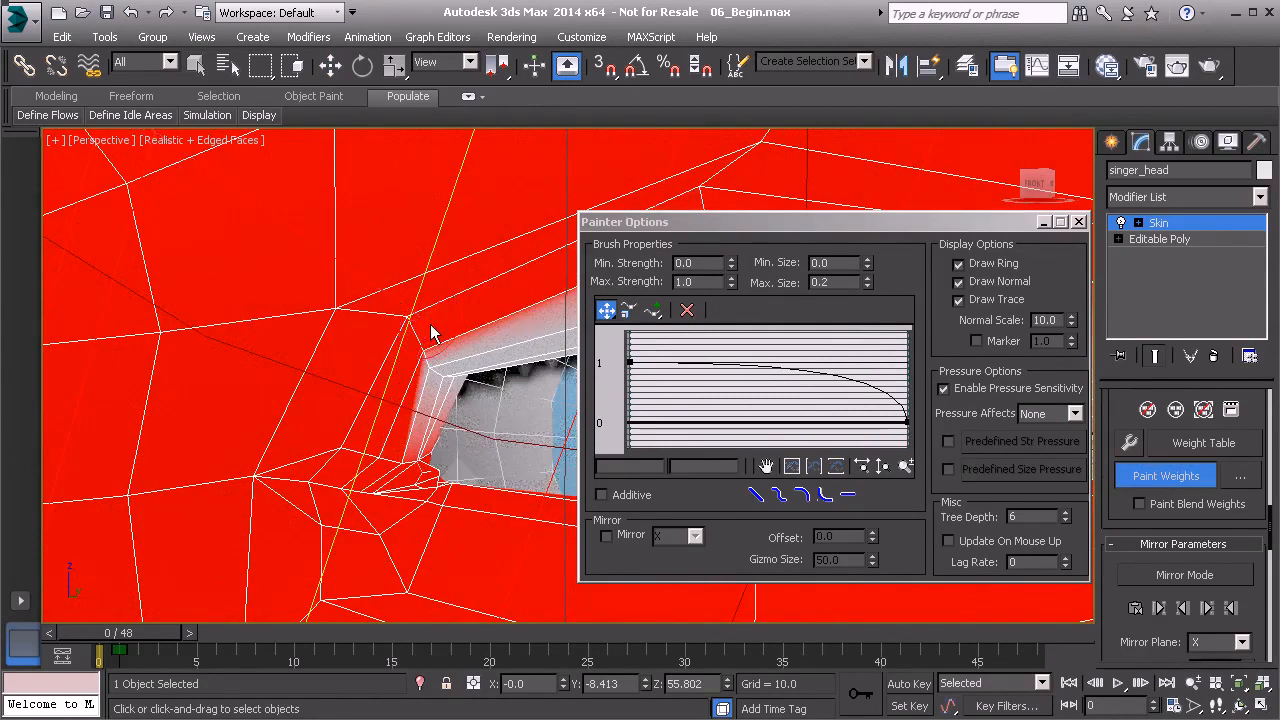
Step: Scrub the animation forward and return to frame 0 to check how the left upper eyelid closes
mouse_move(434, 335)
middle_down()
mouse_move(295, 378)
mouse_move(278, 373)
mouse_move(325, 370)
mouse_move(258, 340)
mouse_move(340, 388)
middle_up()
scroll(280, 373, down, 5)
scroll(258, 340, up, 3)
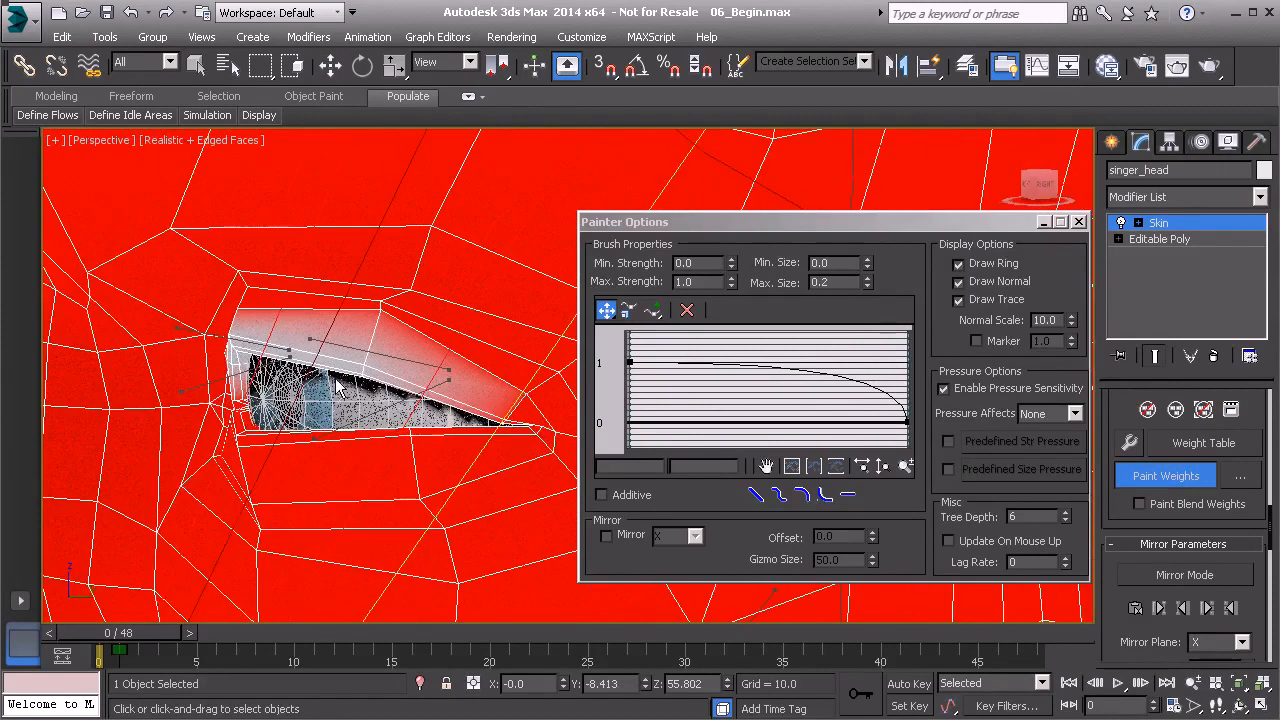
mouse_move(134, 636)
mouse_down()
mouse_move(405, 662)
mouse_move(232, 626)
mouse_move(402, 642)
mouse_up()
mouse_move(360, 438)
alt+middle_down()
mouse_move(320, 453)
mouse_move(406, 457)
mouse_move(363, 446)
mouse_move(256, 460)
alt+middle_up()
drag(396, 634, 103, 627)
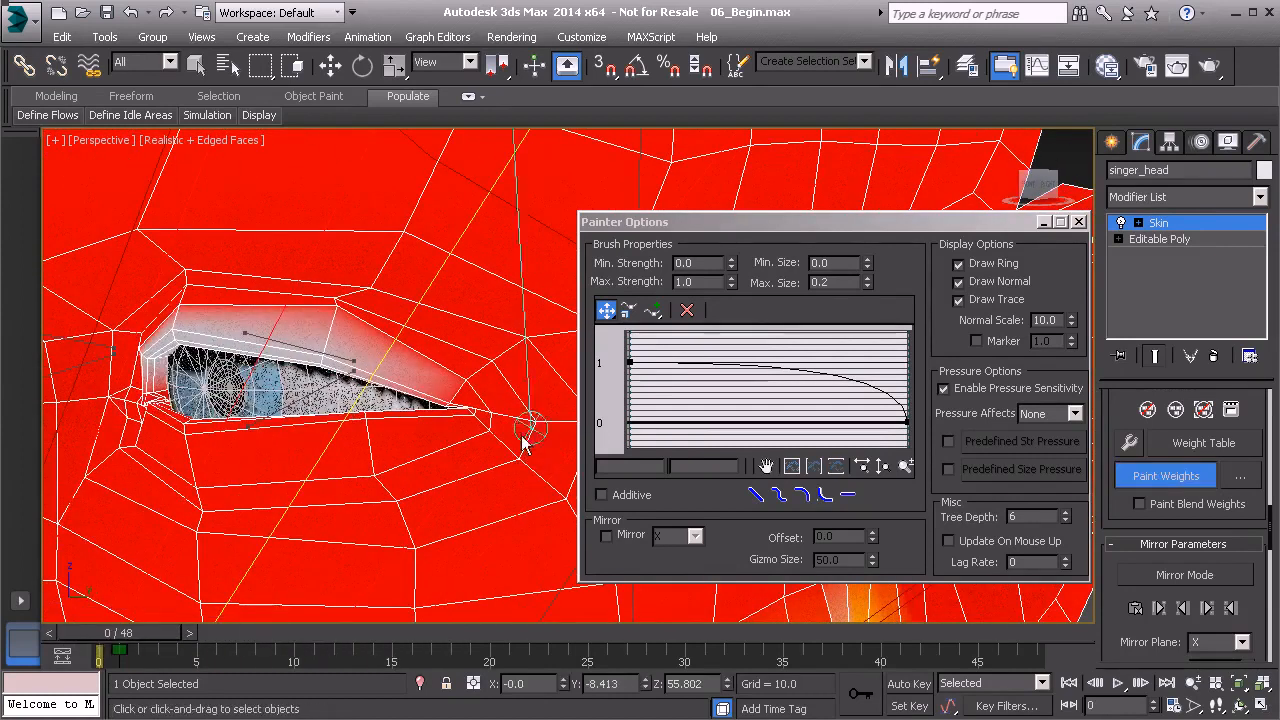
Step: Set the brush's maximum strength to 0.05 and make the left upper lid bone's envelope active for weight painting
double_click(688, 282)
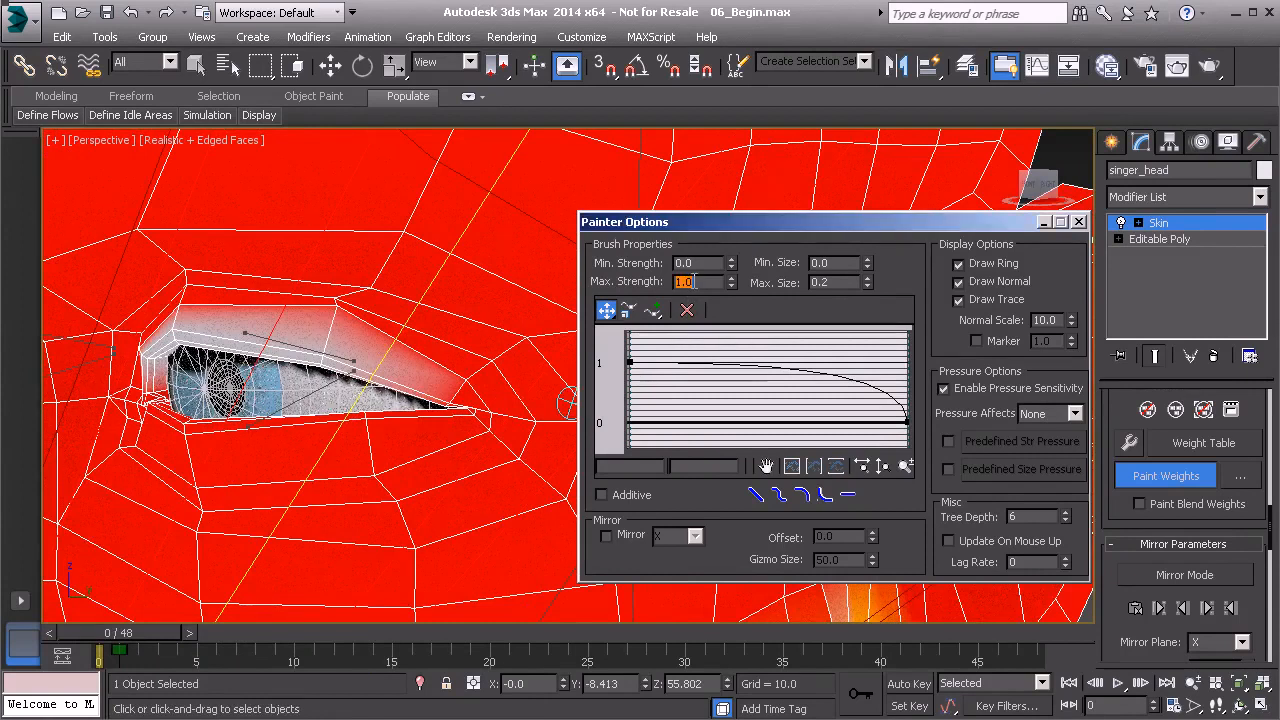
text(.05)
drag(255, 402, 456, 413)
alt+middle_drag(372, 412, 389, 411)
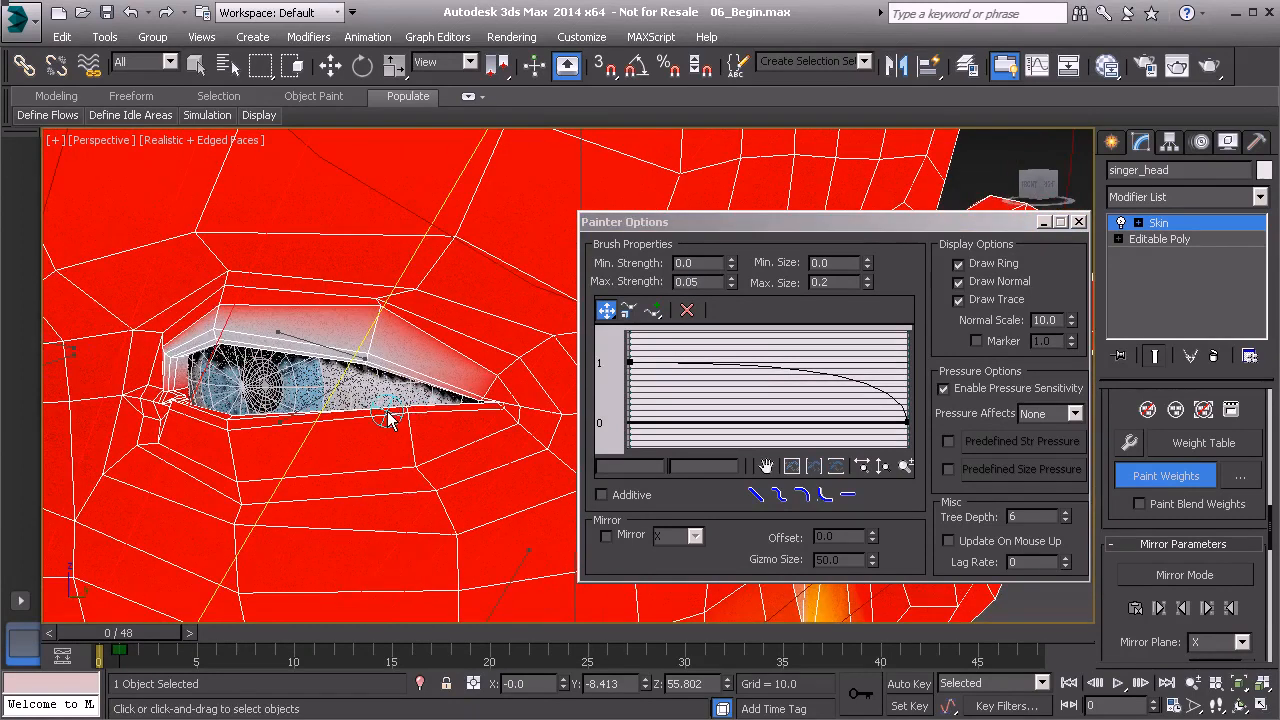
click(1150, 480)
mouse_move(478, 528)
alt+middle_down()
mouse_move(486, 429)
mouse_move(435, 417)
alt+middle_up()
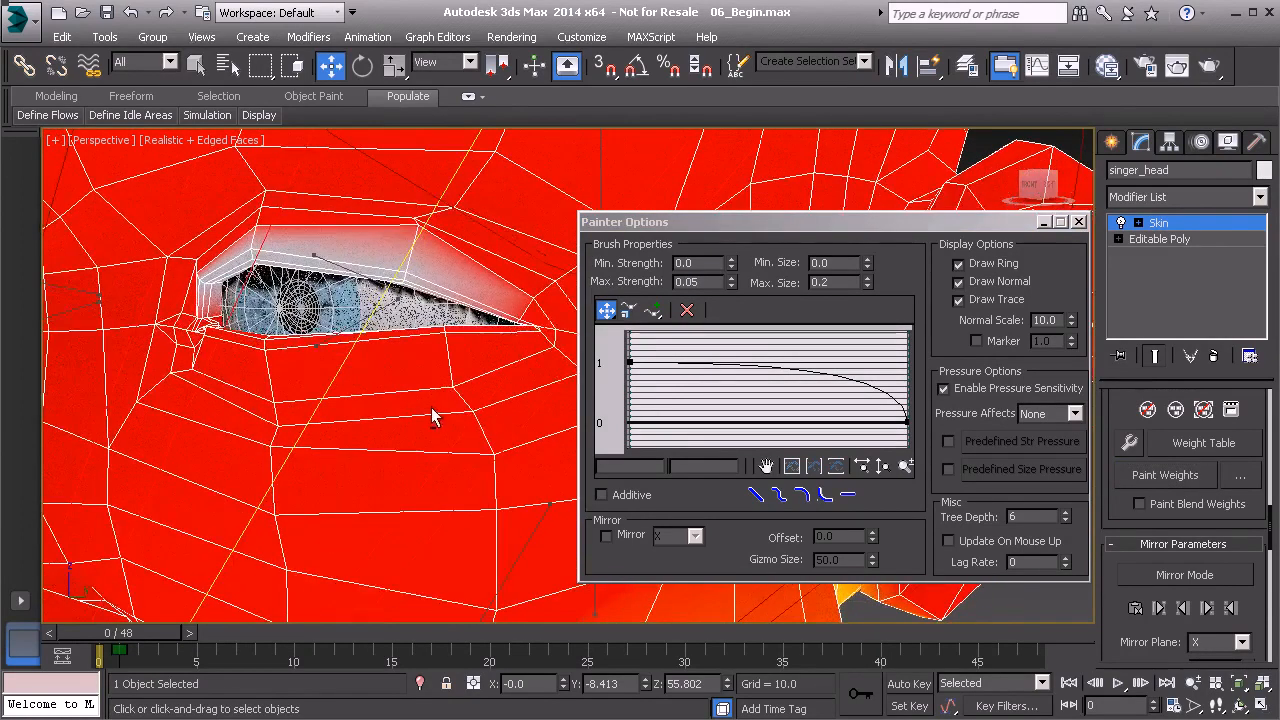
click(336, 268)
scroll(345, 377, up, 3)
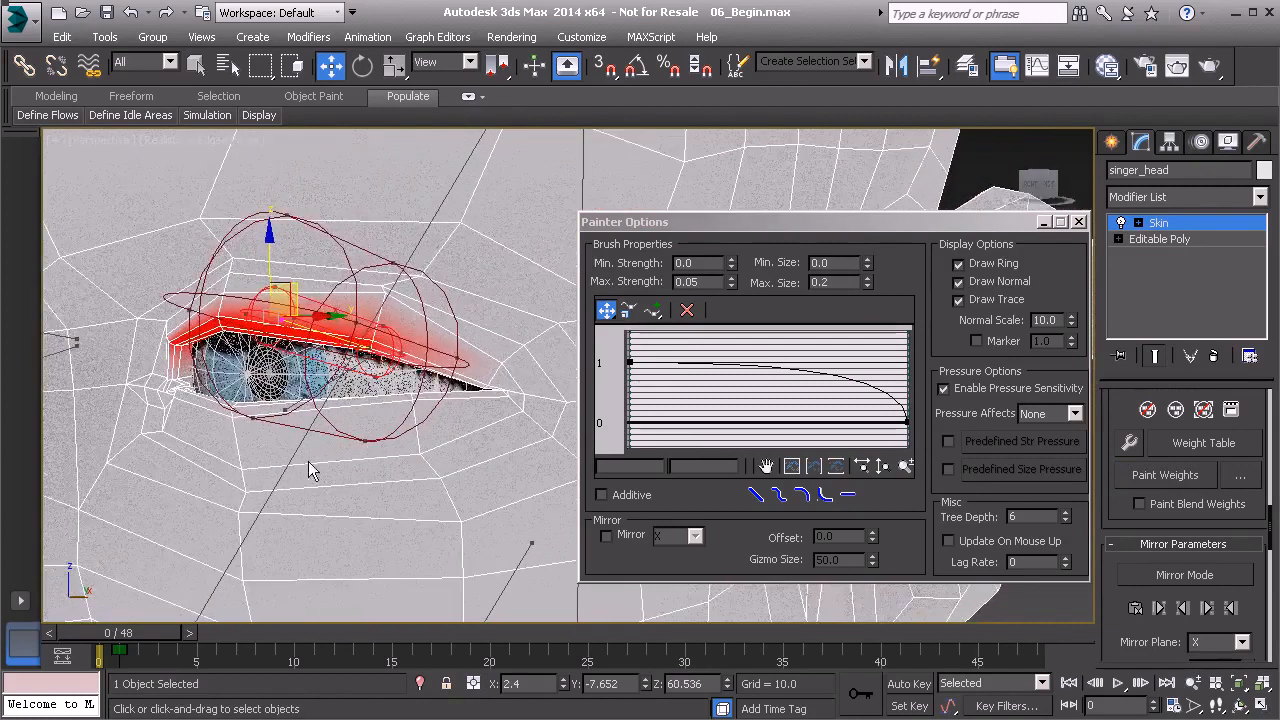
scroll(369, 452, up, 1)
click(1165, 475)
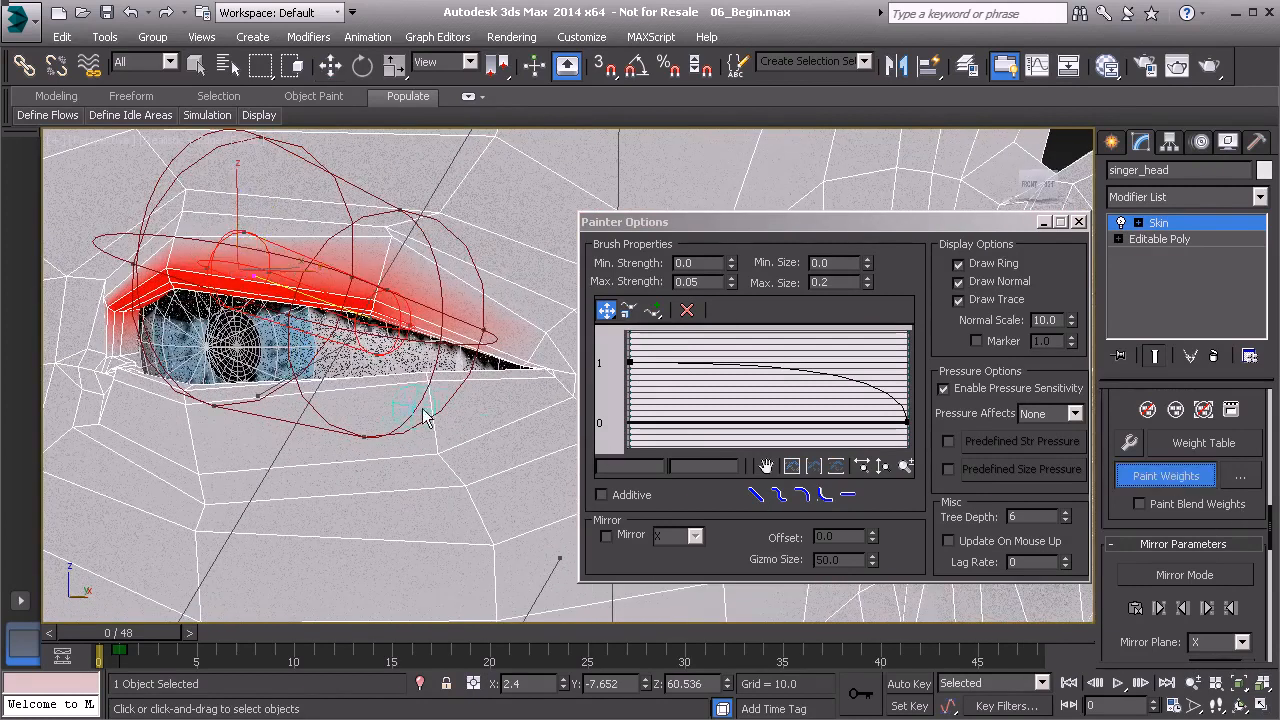
Step: Lightly paint the upper lid bone's weight around the outer corner of the left upper eyelid
scroll(338, 460, up, 8)
middle_drag(356, 405, 257, 454)
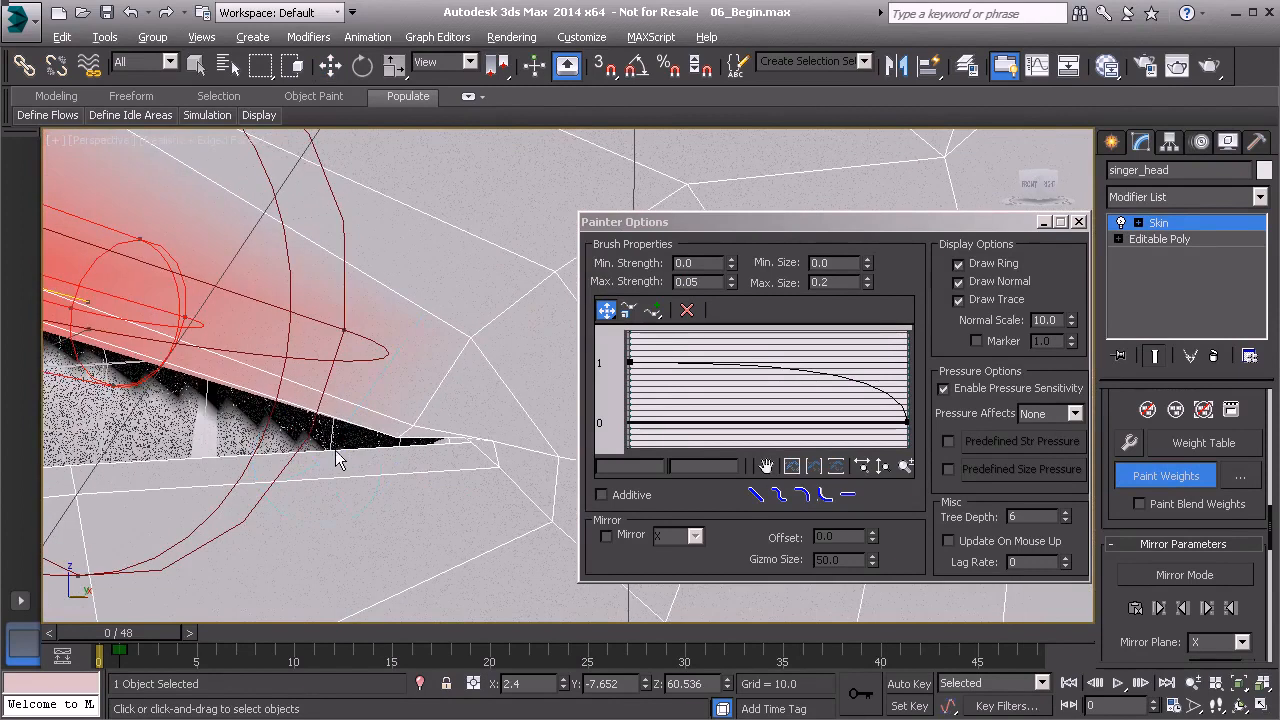
click(410, 403)
click(399, 418)
mouse_move(391, 429)
alt+middle_down()
mouse_move(373, 439)
mouse_move(436, 435)
alt+middle_up()
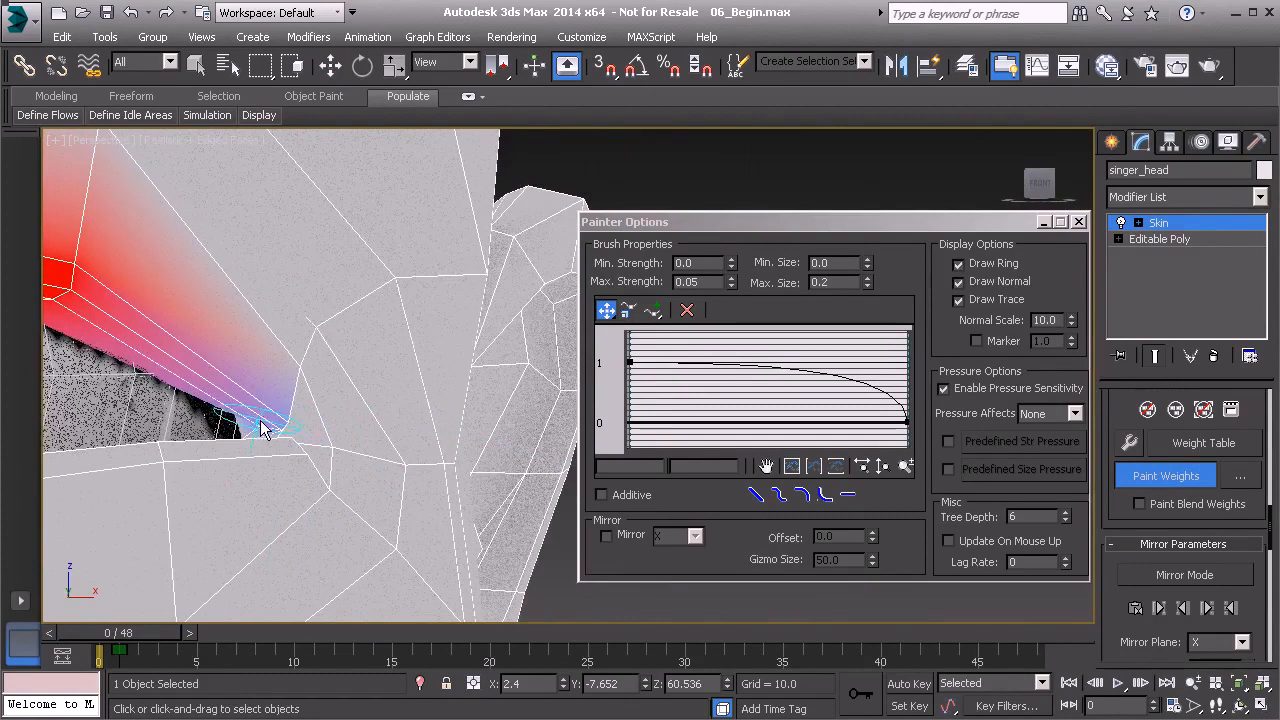
mouse_move(257, 429)
alt+middle_down()
mouse_move(326, 440)
mouse_move(287, 399)
mouse_move(392, 482)
mouse_move(271, 480)
mouse_move(434, 507)
alt+middle_up()
scroll(279, 391, down, 4)
scroll(389, 478, up, 3)
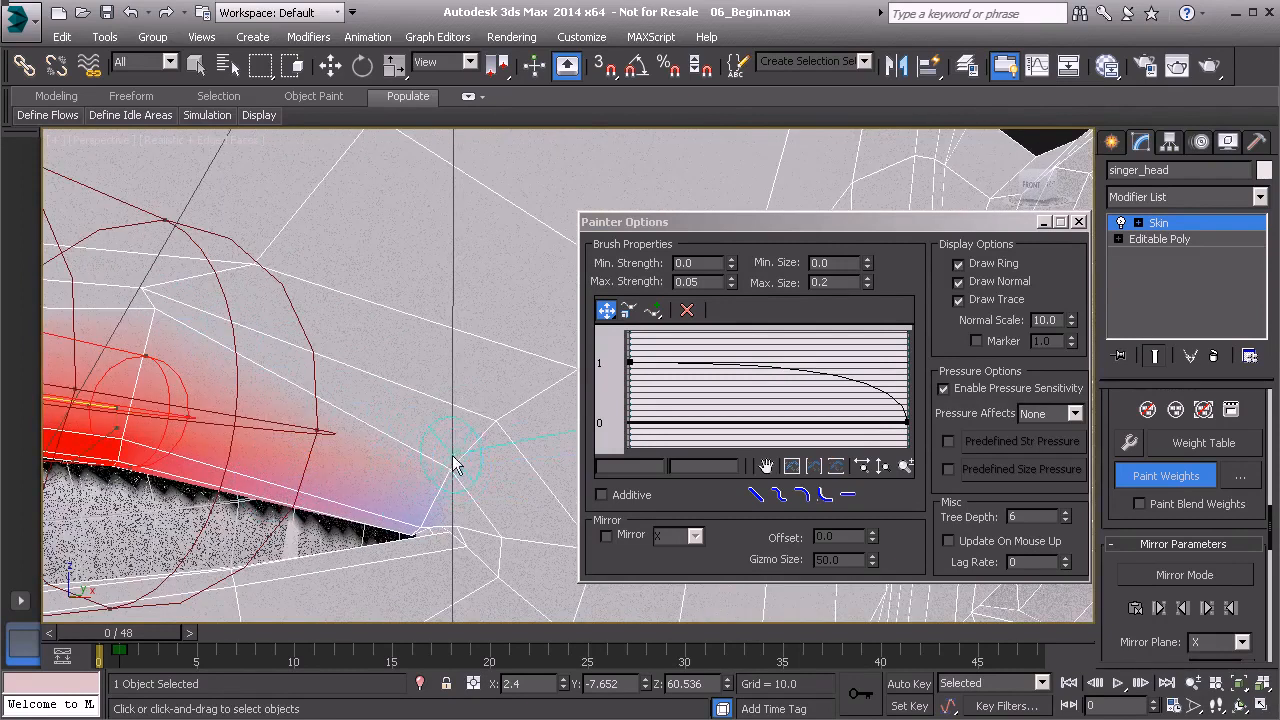
click(453, 459)
Step: Lightly paint the upper lid bone's weight along the crease above the left eyelid to its inner corner
middle_drag(221, 374, 545, 472)
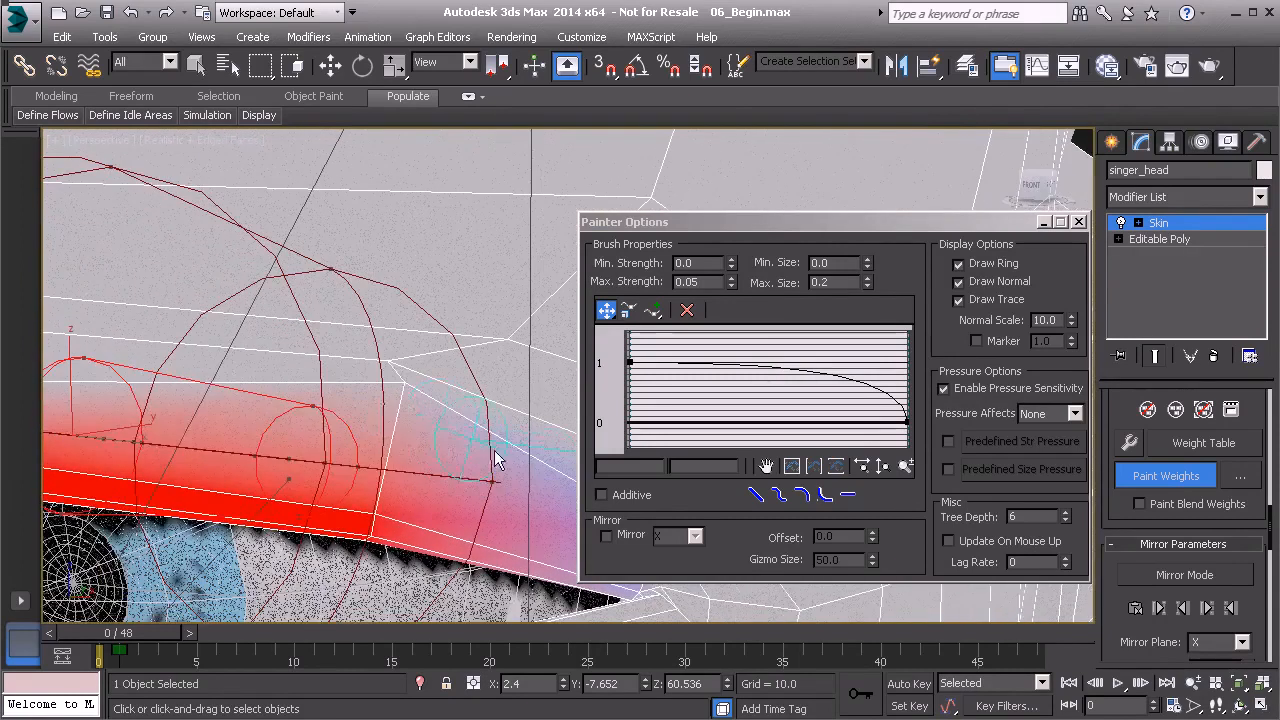
click(407, 405)
click(422, 410)
mouse_move(423, 410)
alt+middle_down()
mouse_move(633, 431)
mouse_move(494, 394)
alt+middle_up()
drag(392, 399, 222, 470)
mouse_move(177, 474)
alt+middle_down()
mouse_move(337, 441)
mouse_move(285, 442)
alt+middle_up()
scroll(337, 434, up, 2)
scroll(337, 434, down, 3)
drag(427, 404, 421, 406)
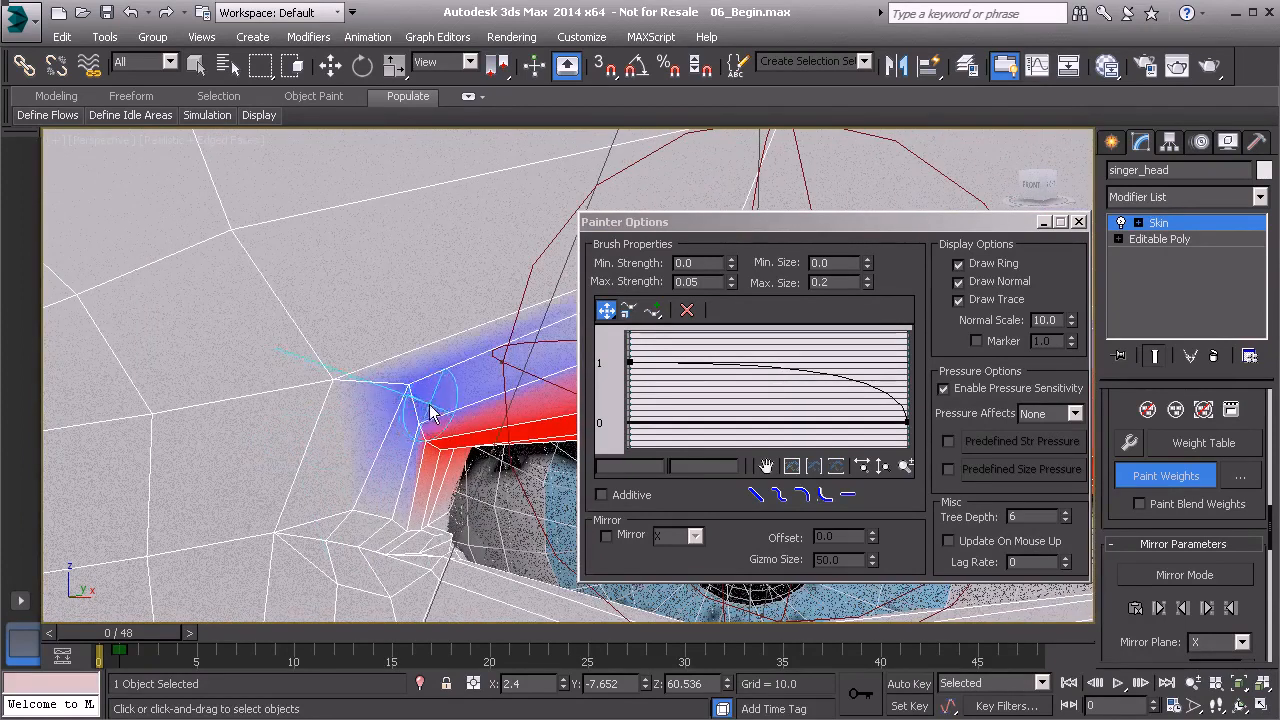
mouse_move(450, 421)
middle_down()
mouse_move(337, 440)
mouse_move(279, 432)
middle_up()
scroll(337, 440, down, 3)
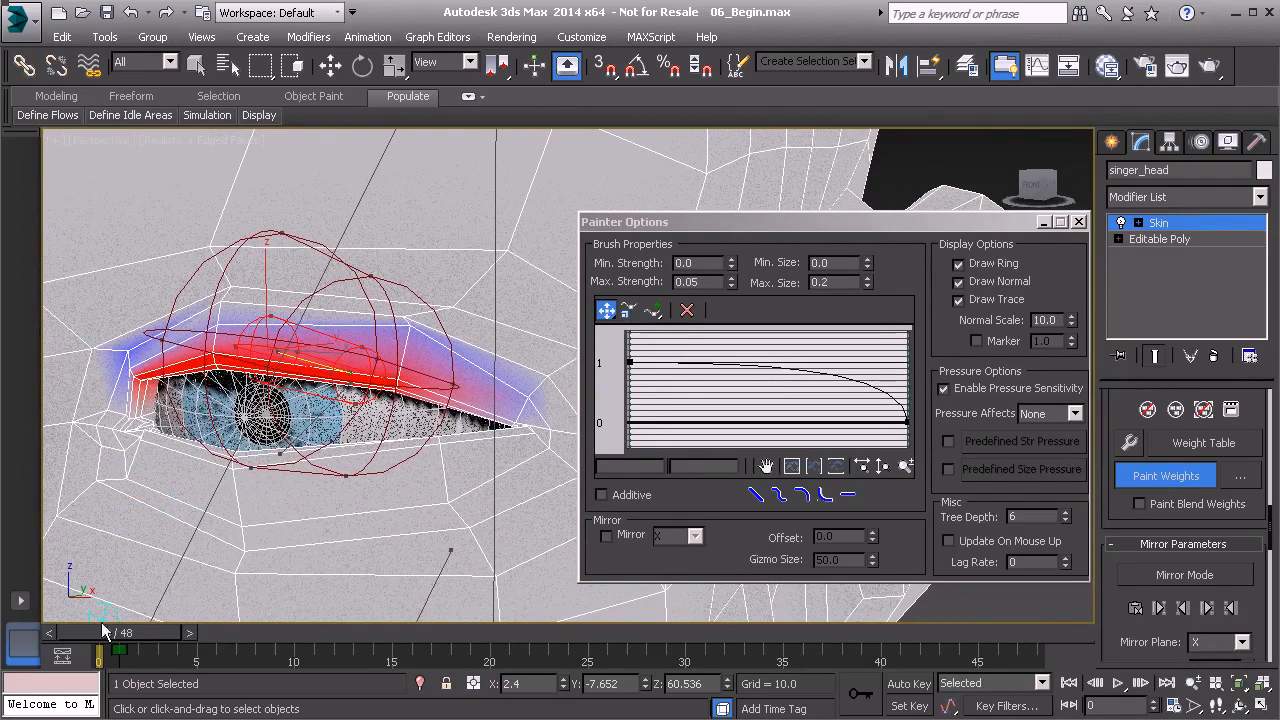
Step: Go to frame 10 and paint more upper lid bone weight along the crease and outer corner of the closed eyelid
mouse_move(123, 643)
mouse_down()
mouse_move(362, 633)
mouse_move(222, 633)
mouse_move(320, 623)
mouse_up()
scroll(340, 480, up, 4)
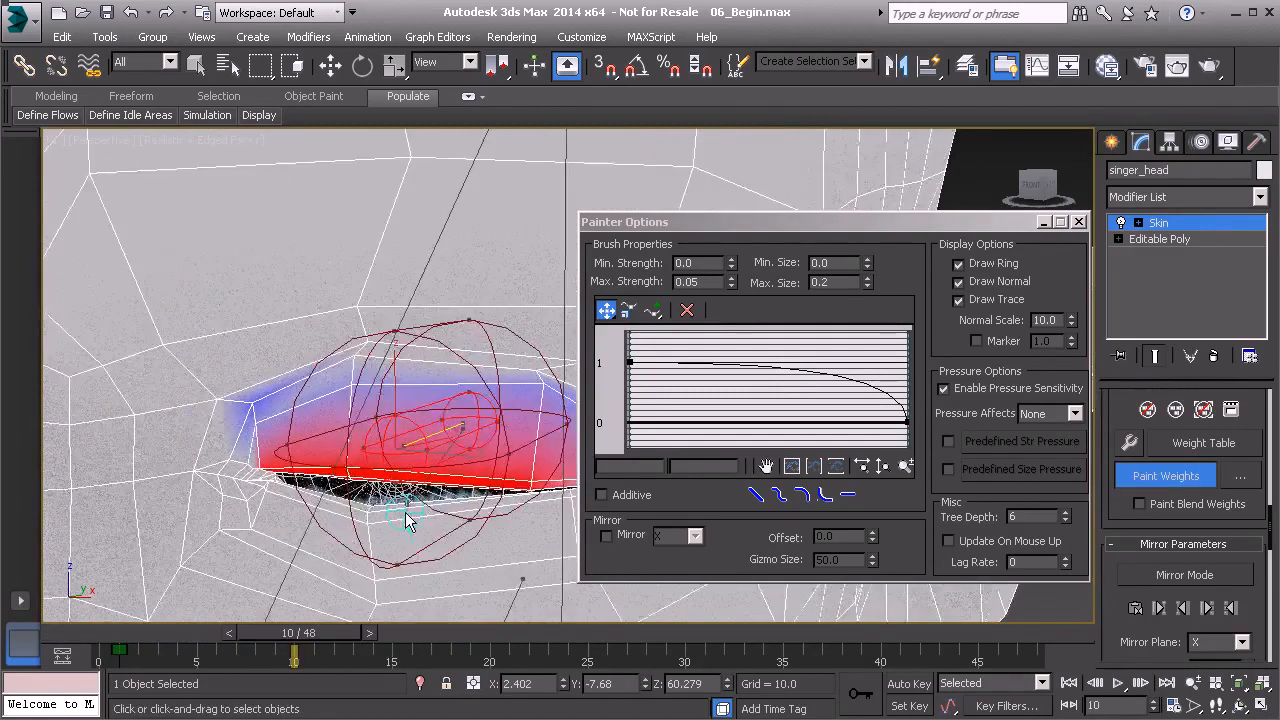
scroll(345, 455, up, 2)
middle_drag(343, 443, 345, 640)
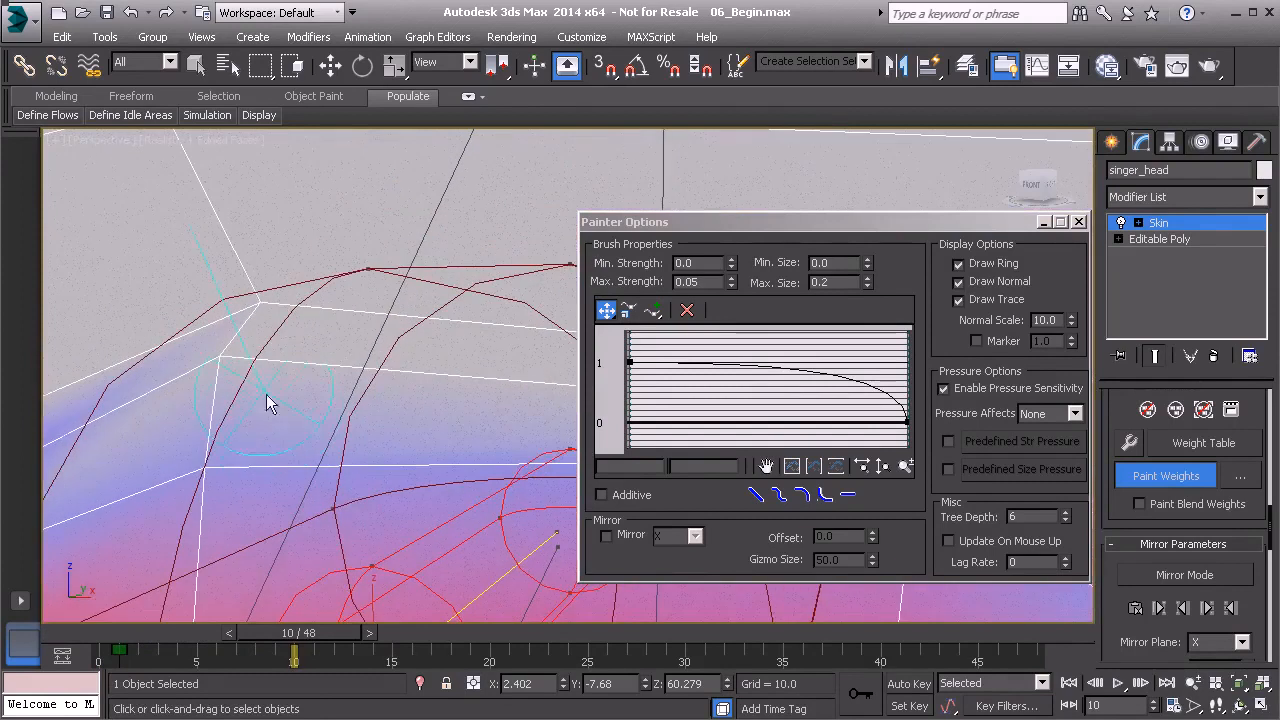
alt+middle_drag(252, 372, 166, 423)
scroll(363, 417, down, 3)
alt+middle_drag(363, 417, 318, 440)
alt+middle_drag(350, 390, 333, 420)
drag(173, 358, 166, 354)
mouse_move(135, 396)
alt+middle_down()
mouse_move(163, 417)
mouse_move(271, 435)
mouse_move(240, 431)
alt+middle_up()
drag(391, 463, 291, 474)
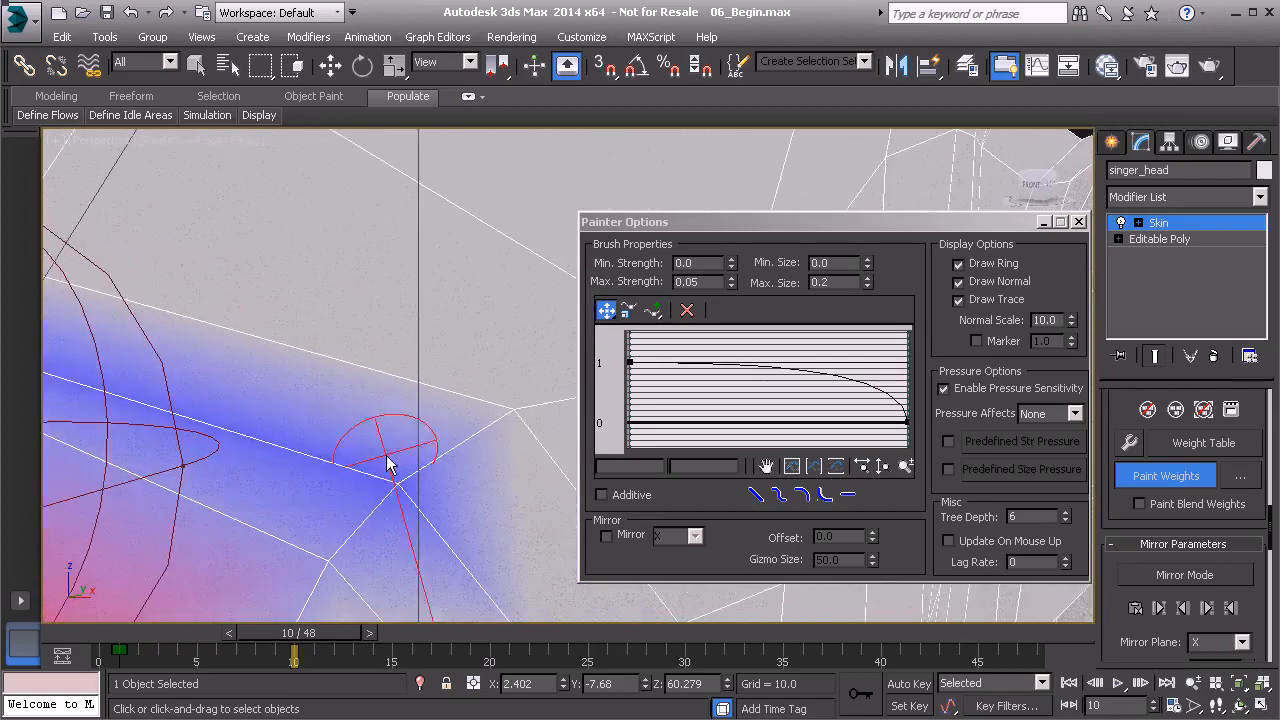
Step: Return to frame 0 and leave envelope editing to check the left eyelid's movement on the shaded head
scroll(260, 480, down, 6)
middle_drag(223, 491, 338, 450)
scroll(318, 473, up, 1)
mouse_move(319, 638)
mouse_down()
mouse_move(252, 640)
mouse_move(525, 666)
mouse_move(82, 657)
mouse_up()
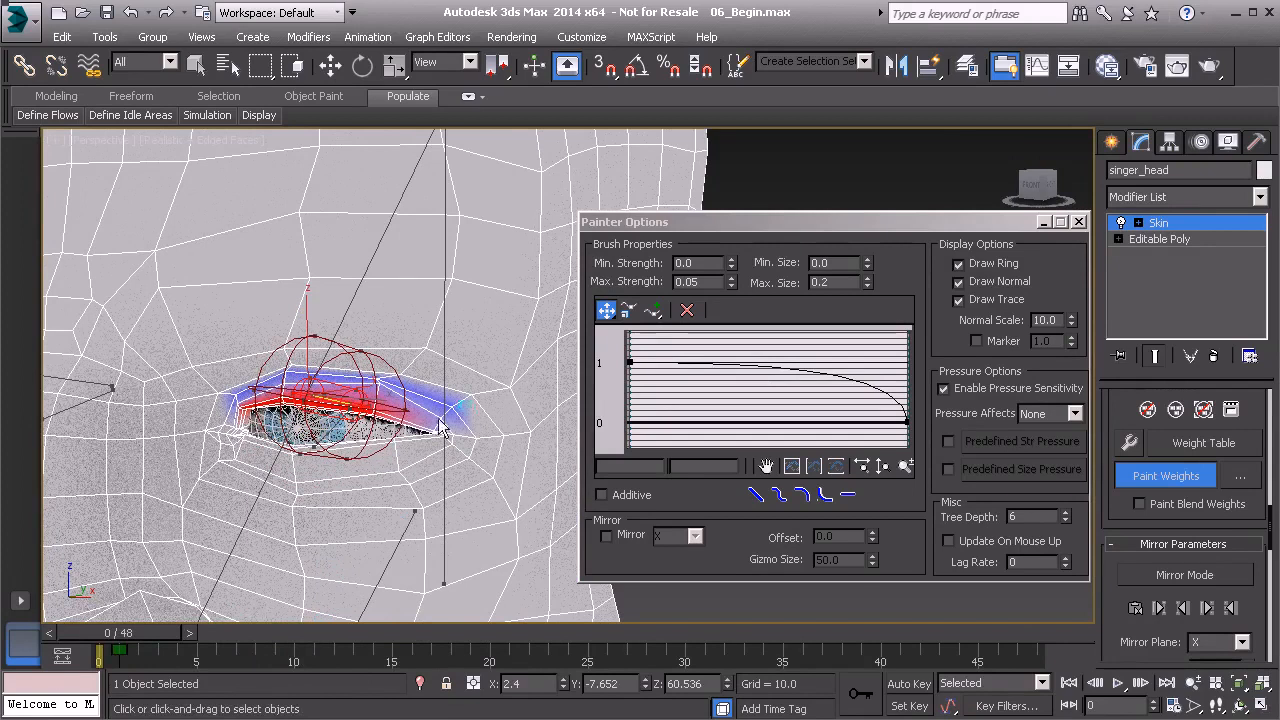
key(w)
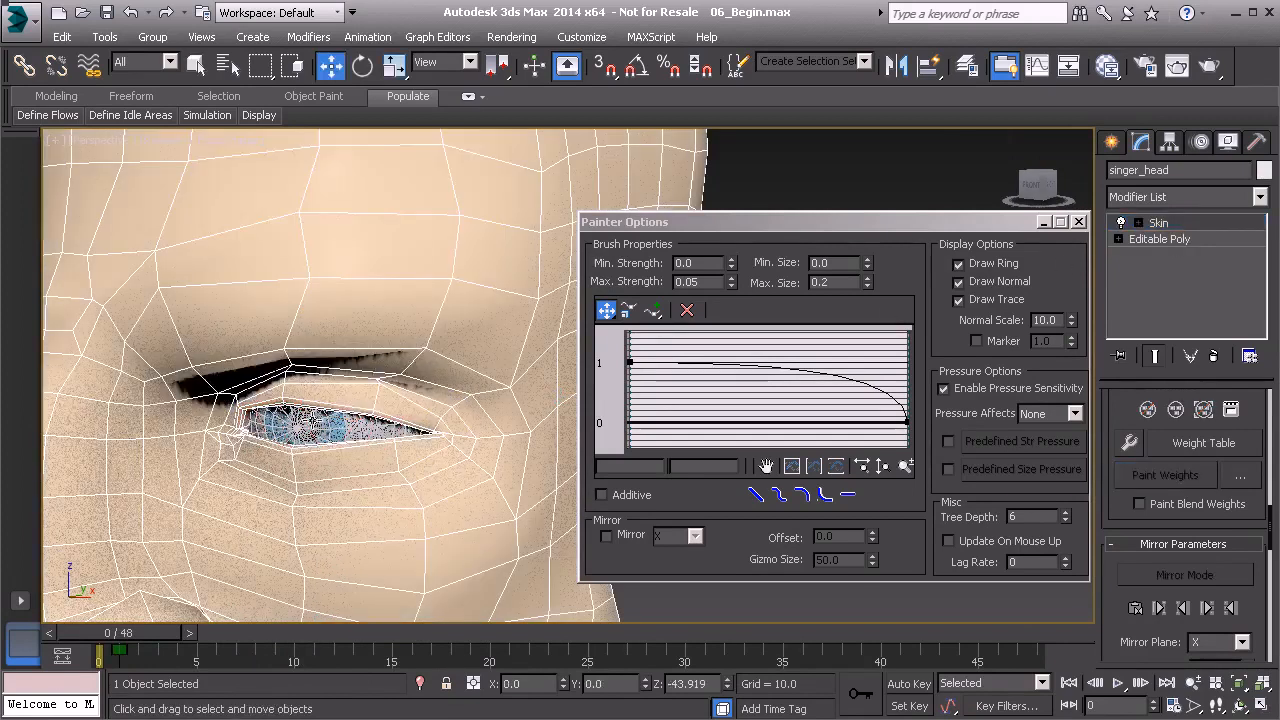
mouse_move(228, 453)
alt+middle_down()
mouse_move(349, 414)
mouse_move(354, 400)
mouse_move(290, 436)
alt+middle_up()
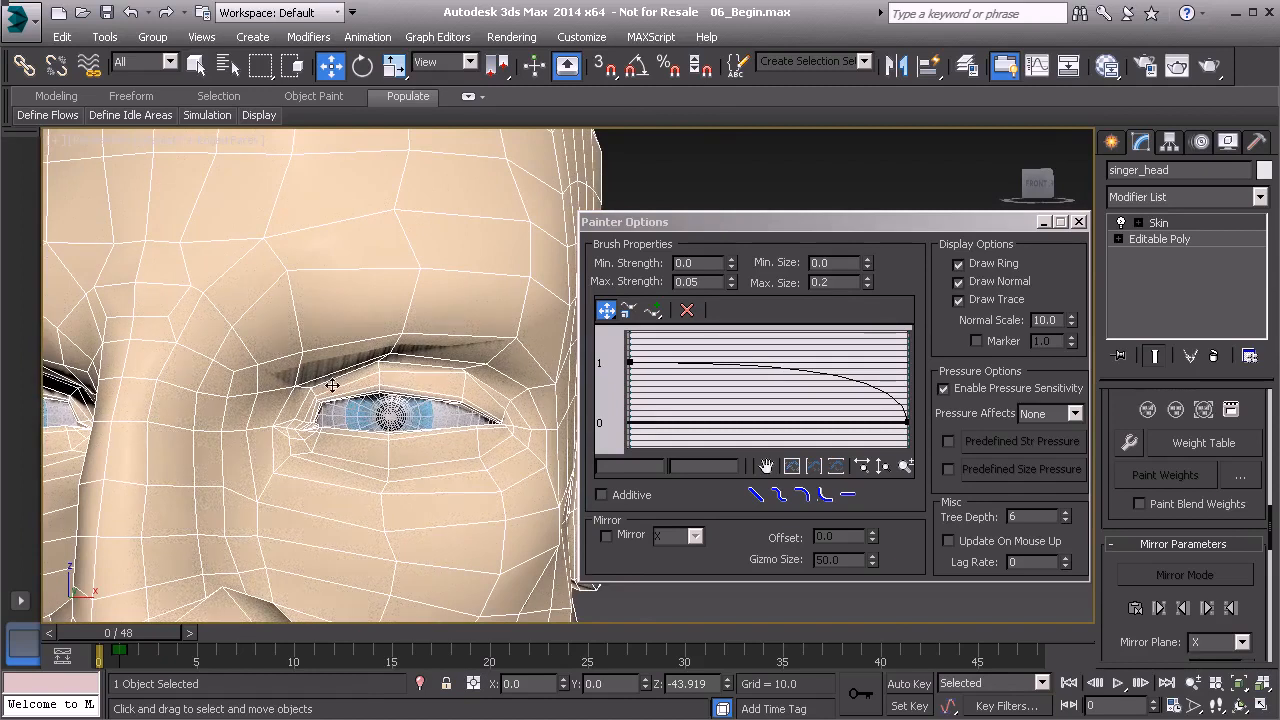
drag(140, 648, 70, 647)
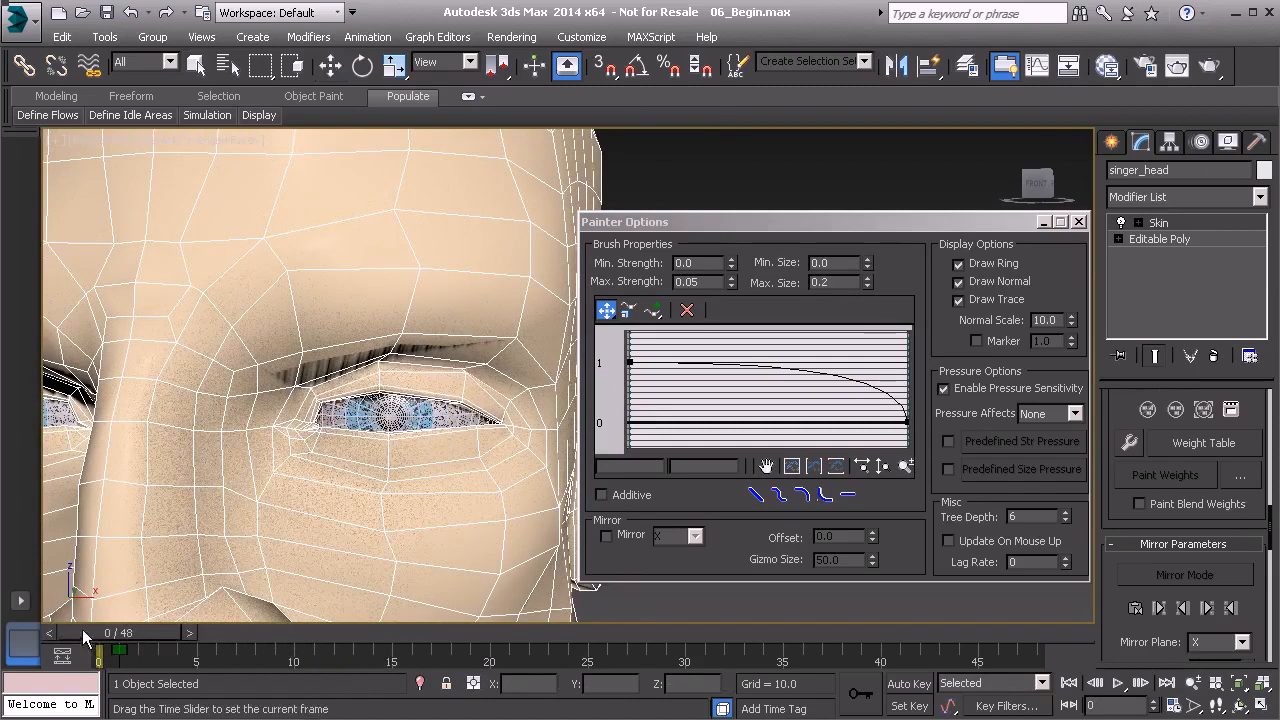
Step: Add a TurboSmooth modifier above Skin on the head mesh
click(1201, 197)
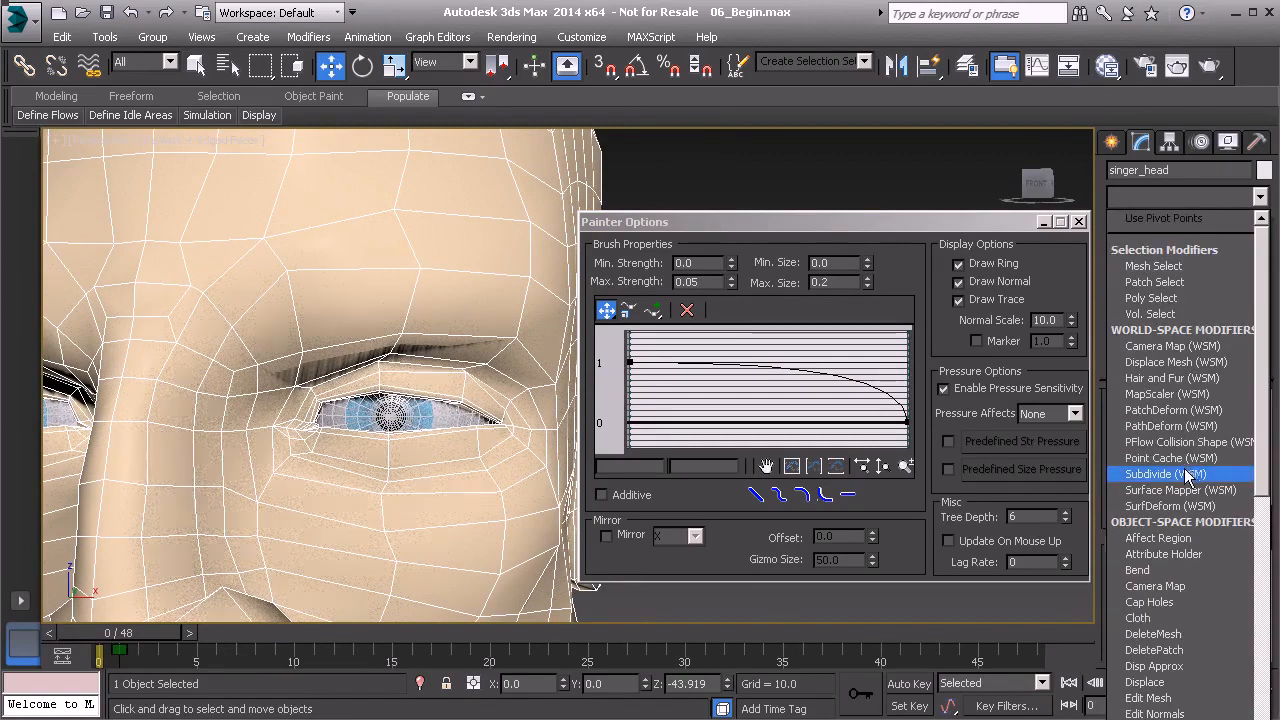
key(t)
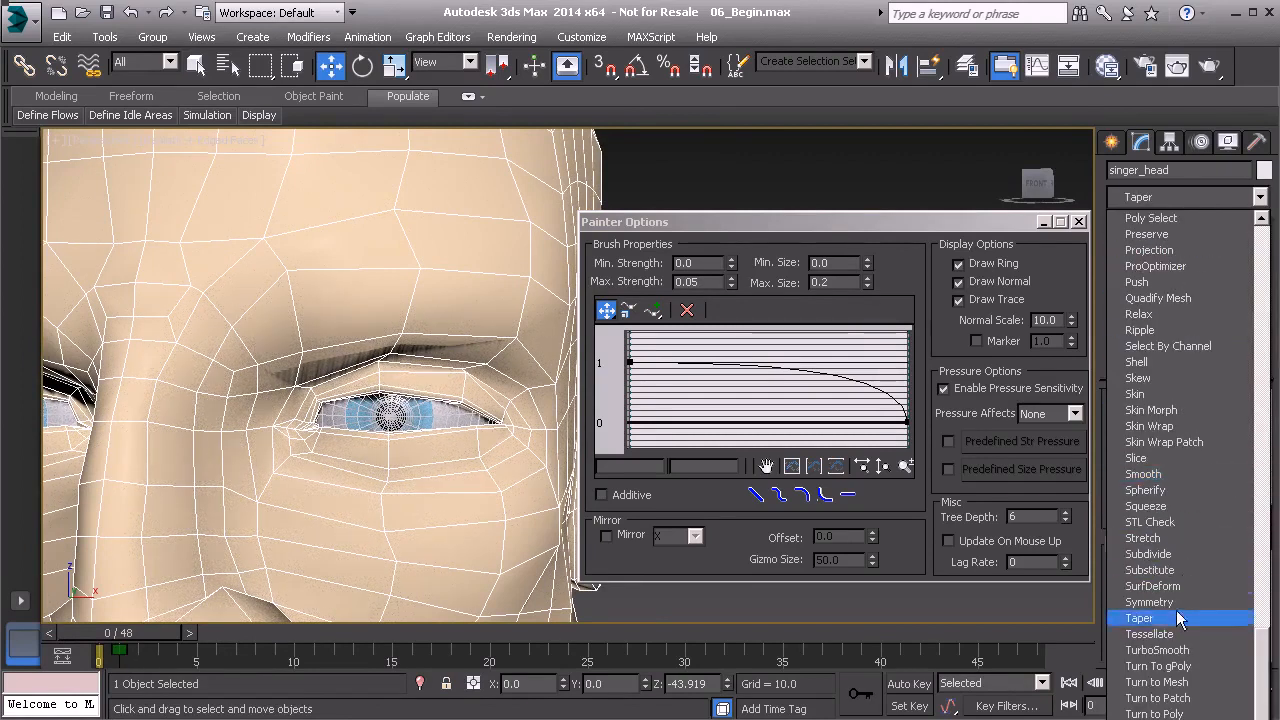
click(1179, 652)
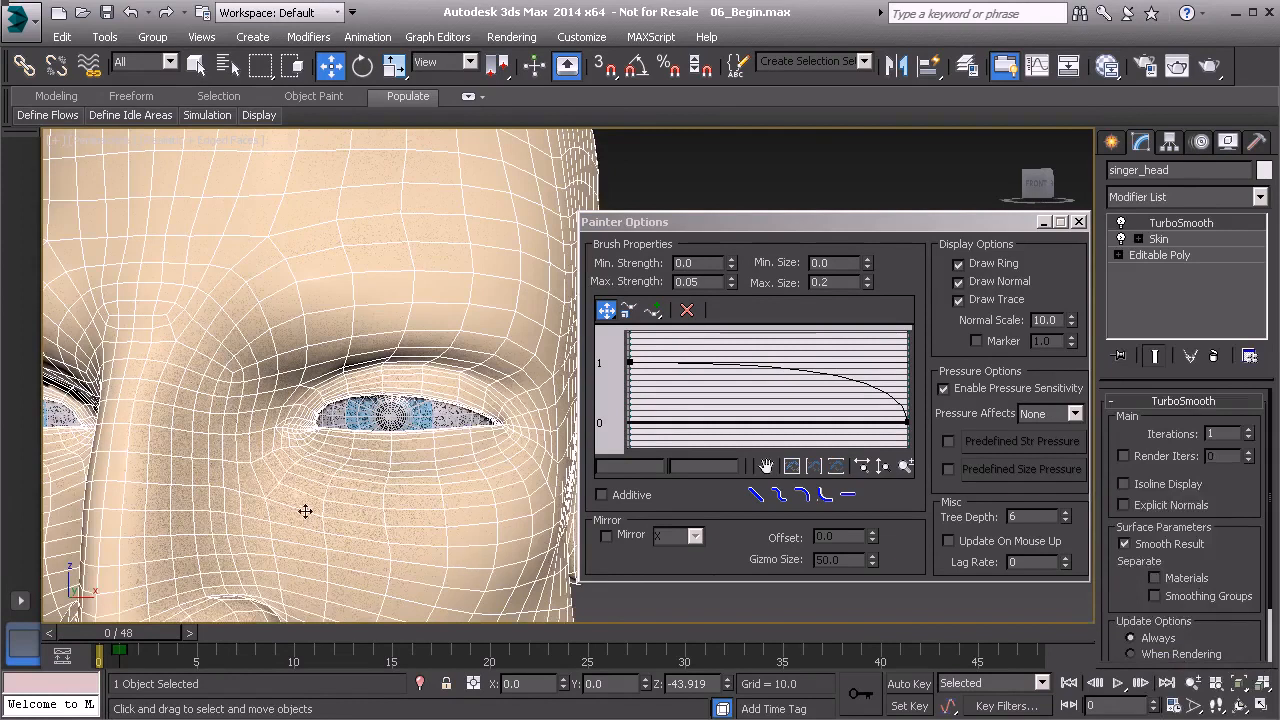
Step: Scrub the animation to inspect the smoothed left eyelid, and remove the TurboSmooth modifier from the head
scroll(350, 480, up, 5)
middle_drag(337, 481, 267, 511)
drag(133, 634, 98, 640)
key(w)
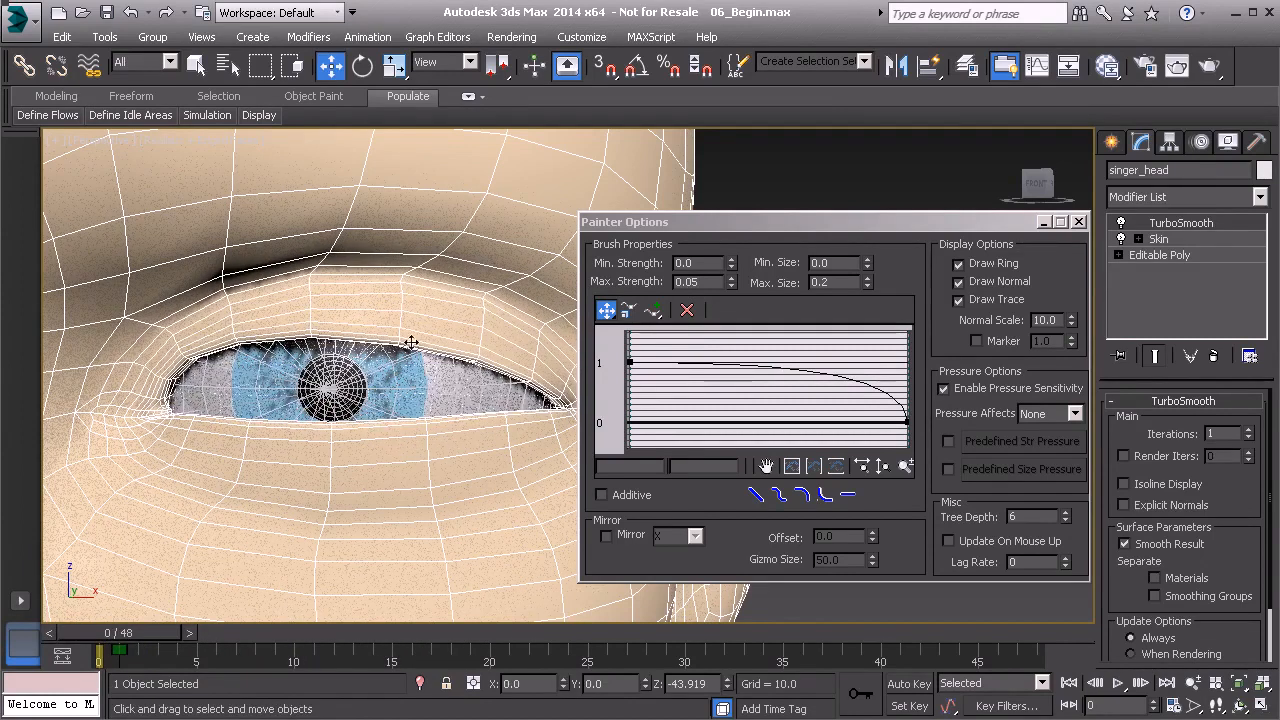
scroll(377, 341, down, 5)
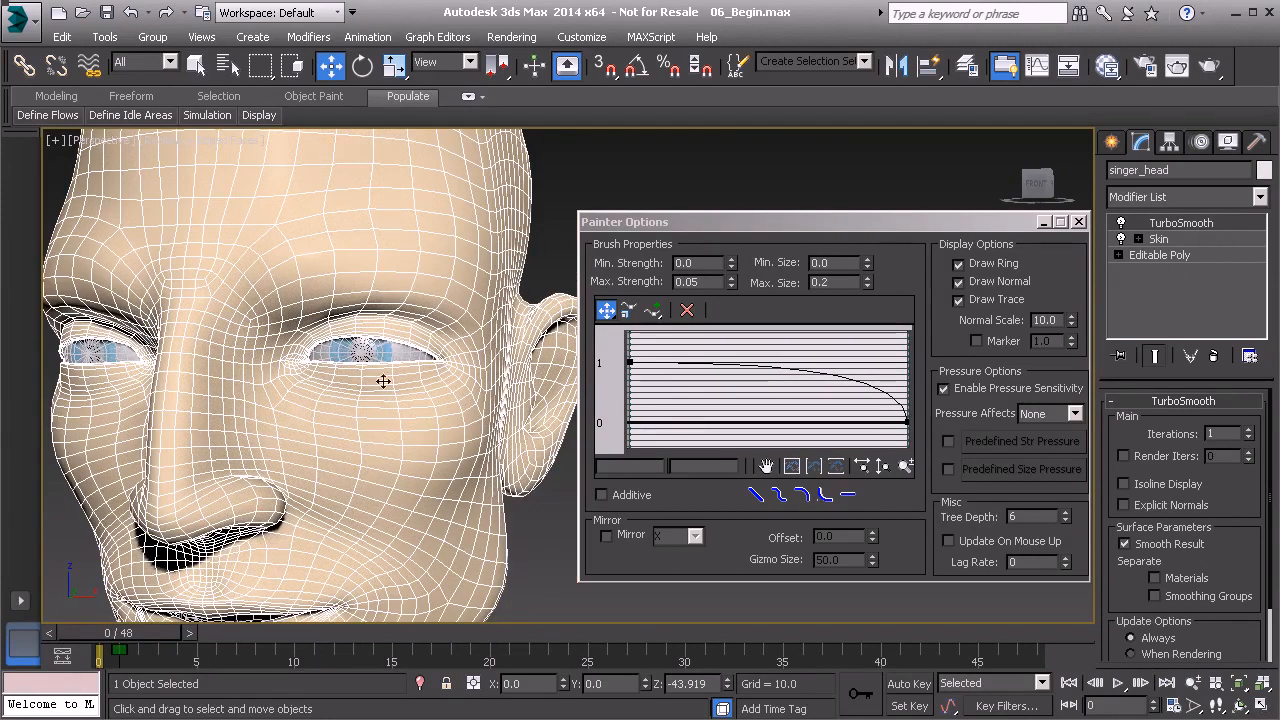
scroll(358, 482, up, 5)
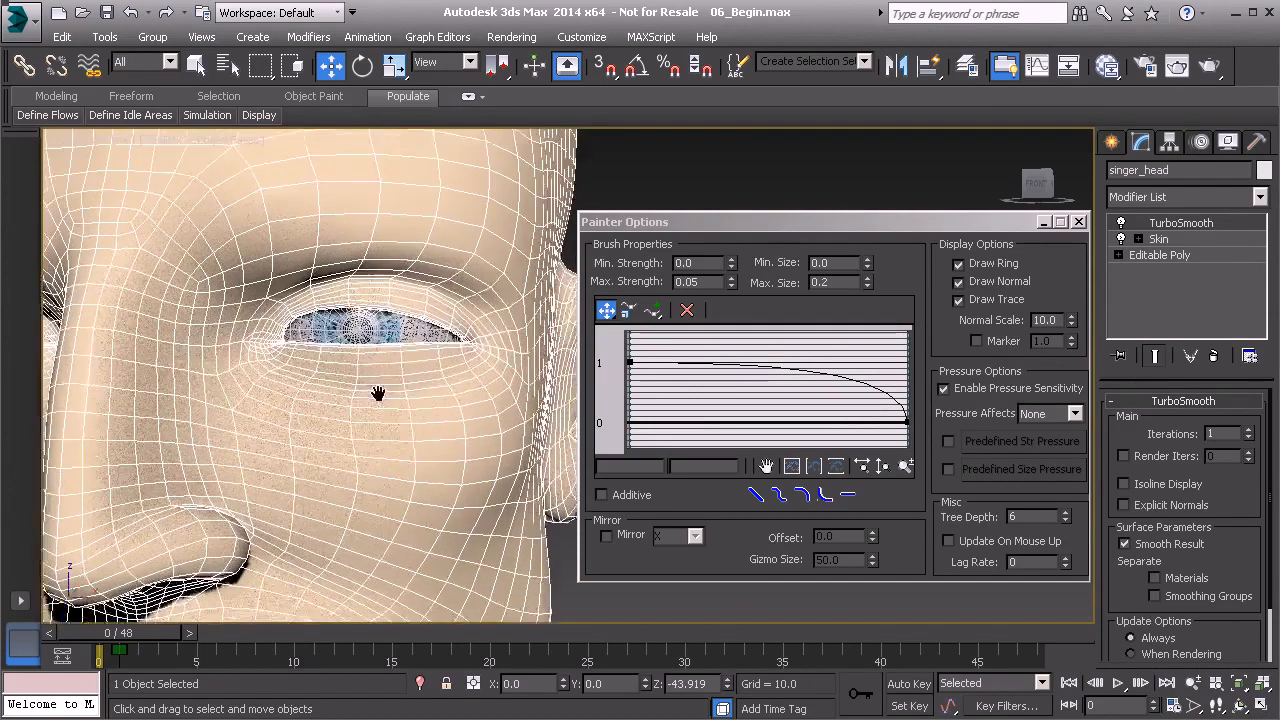
mouse_move(145, 634)
mouse_down()
mouse_move(468, 634)
mouse_move(140, 634)
mouse_up()
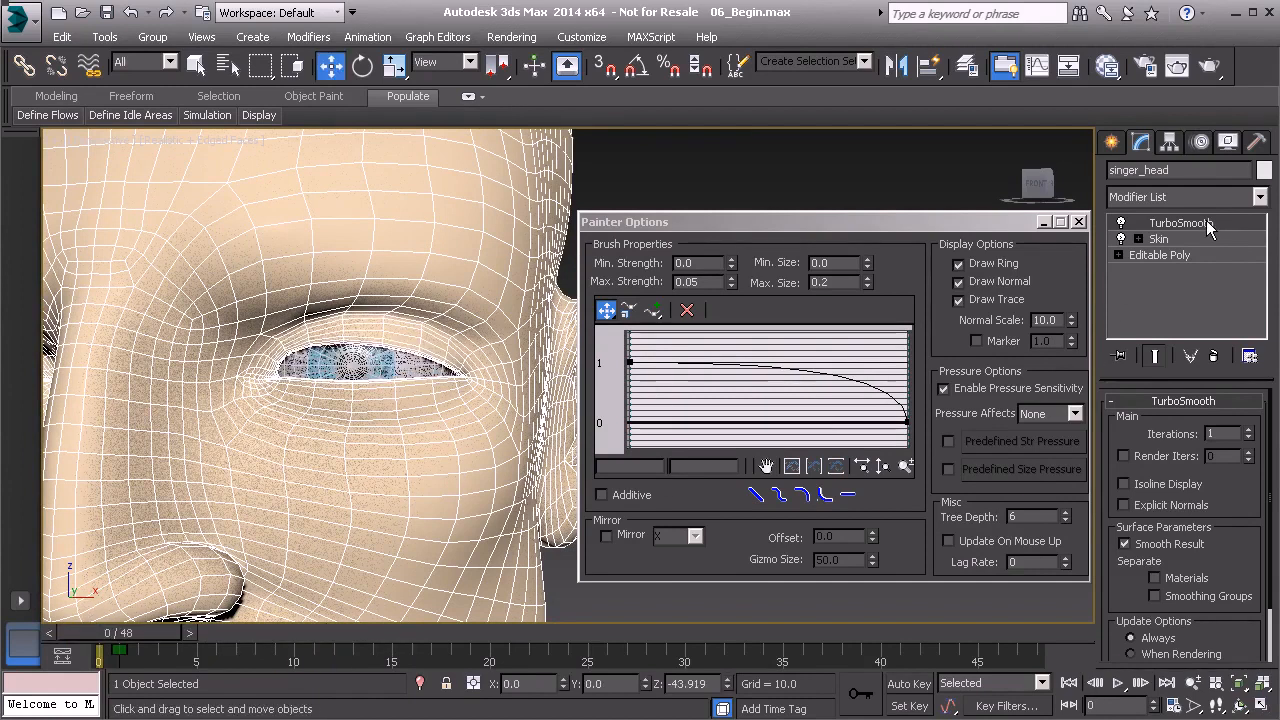
click(1213, 357)
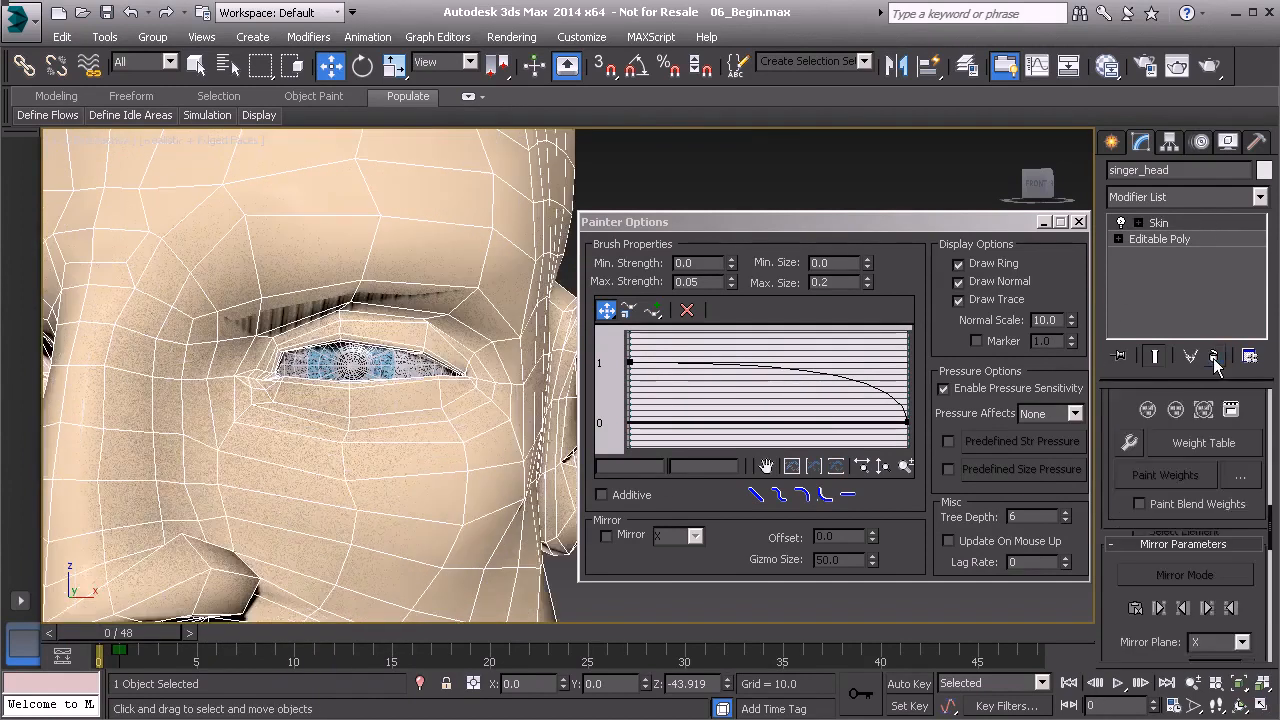
Step: Unhide the bone objects and select the left upper lid bone above the eye
mouse_move(320, 439)
middle_down()
mouse_move(320, 469)
mouse_move(313, 444)
mouse_move(254, 450)
middle_up()
scroll(320, 469, up, 5)
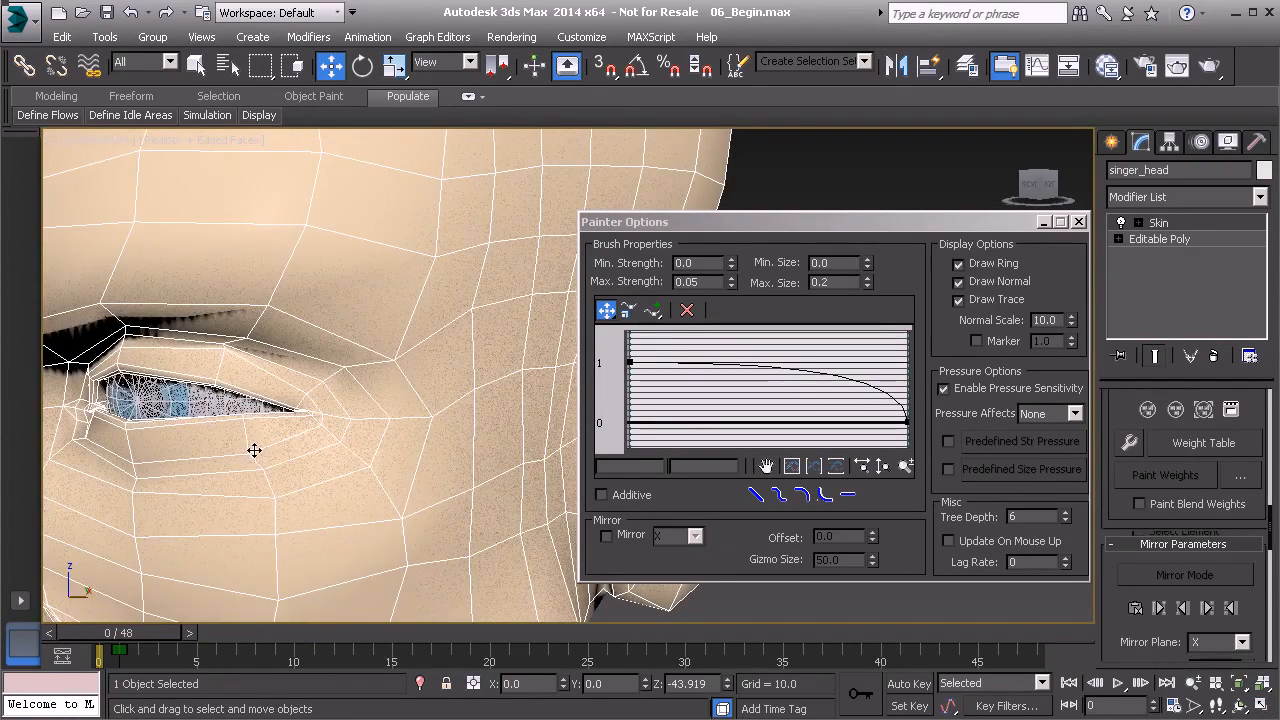
click(1229, 142)
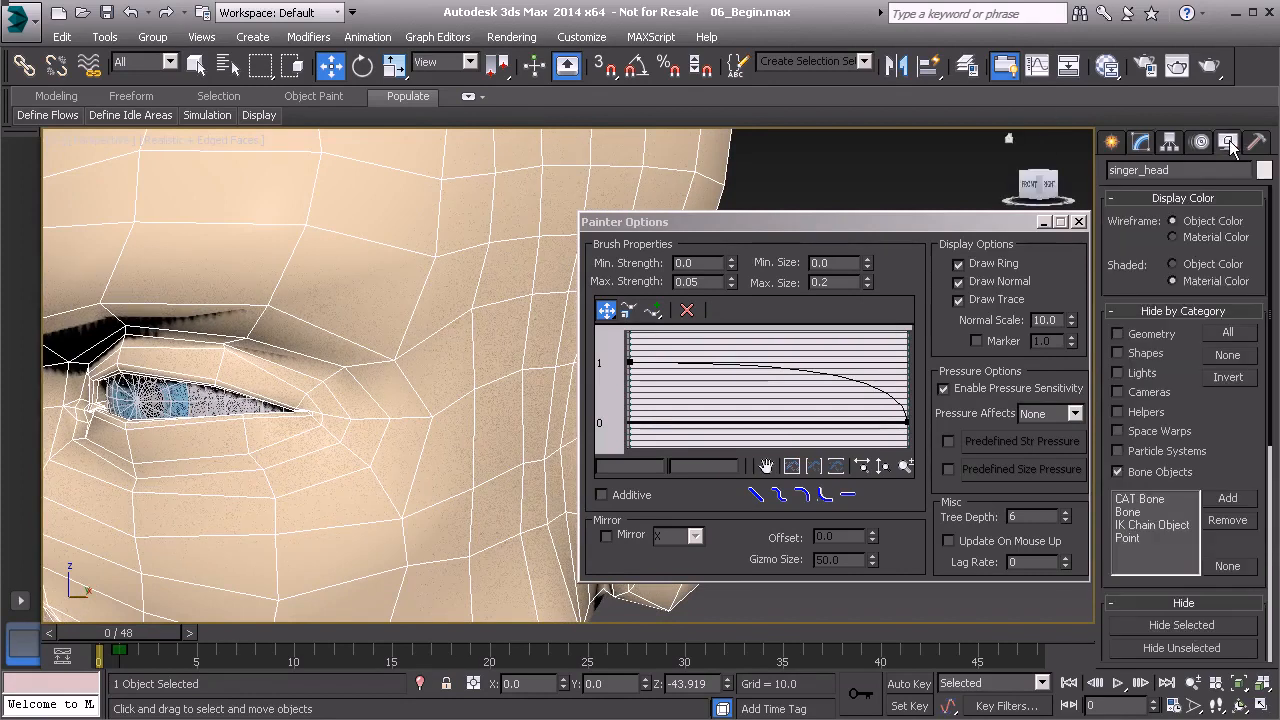
click(1141, 474)
scroll(241, 475, down, 2)
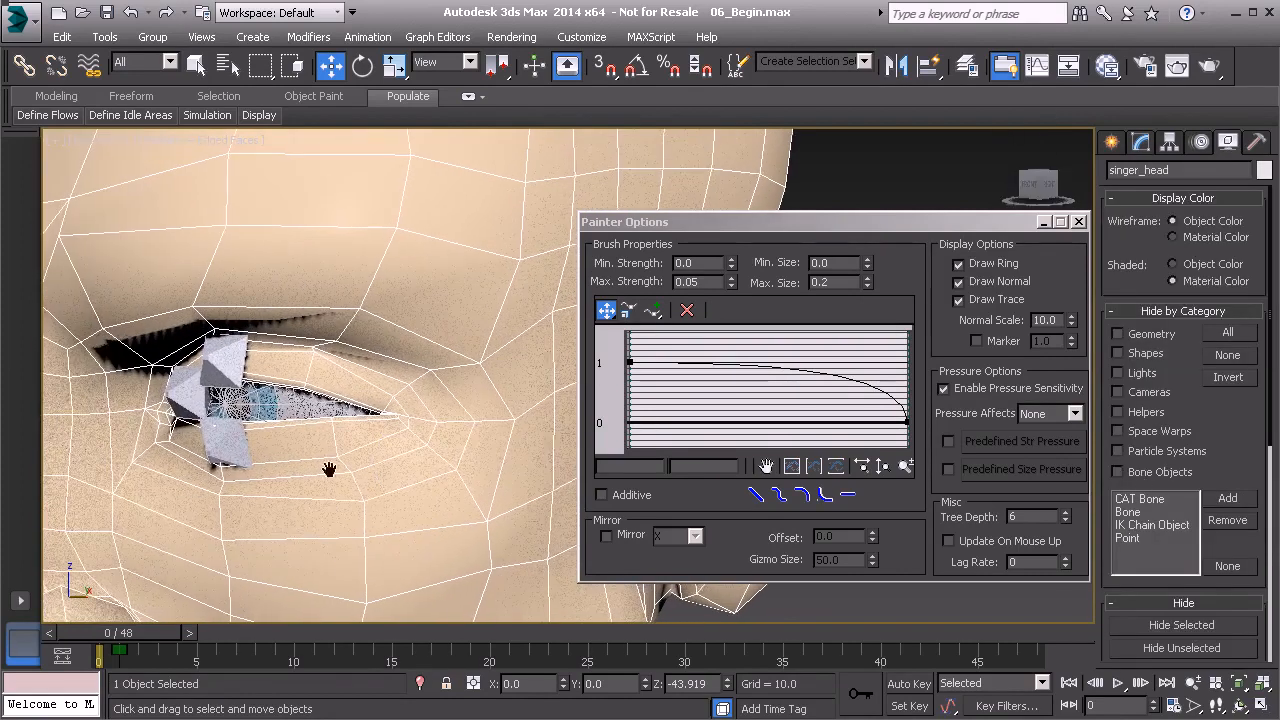
click(232, 358)
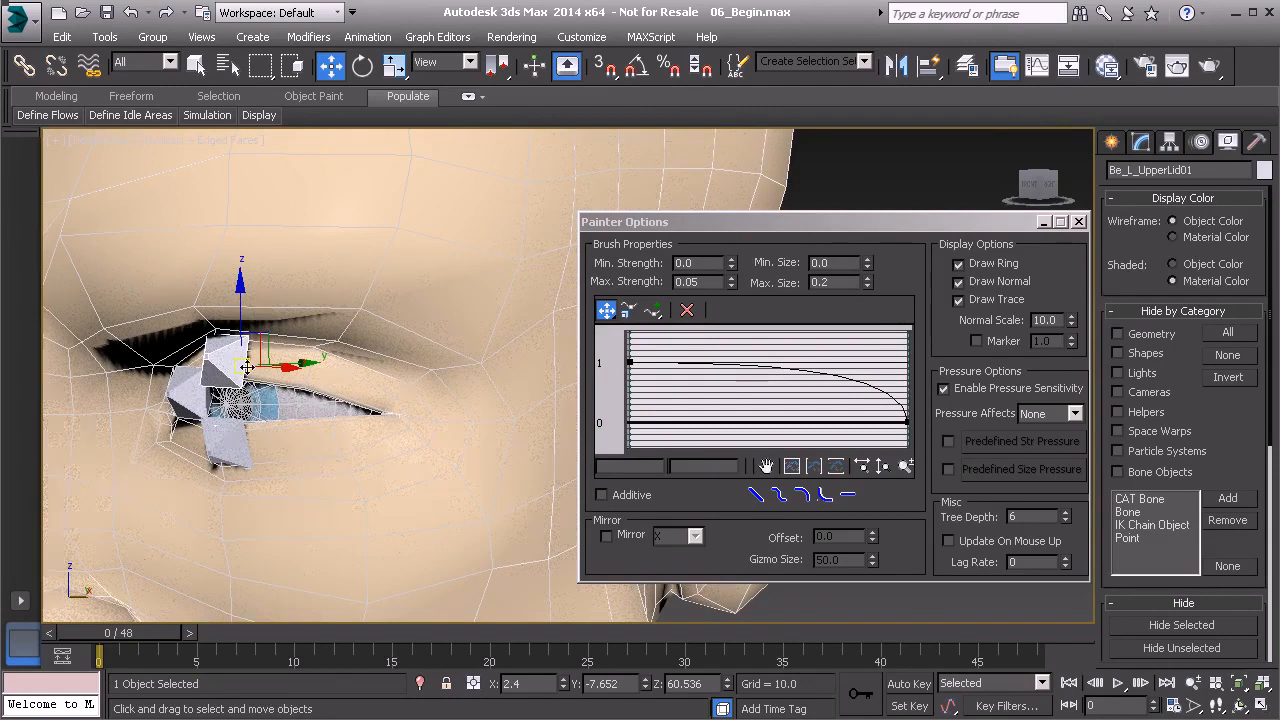
Step: Select the parent of the left upper lid bone and delete its animation
key(Page_Up)
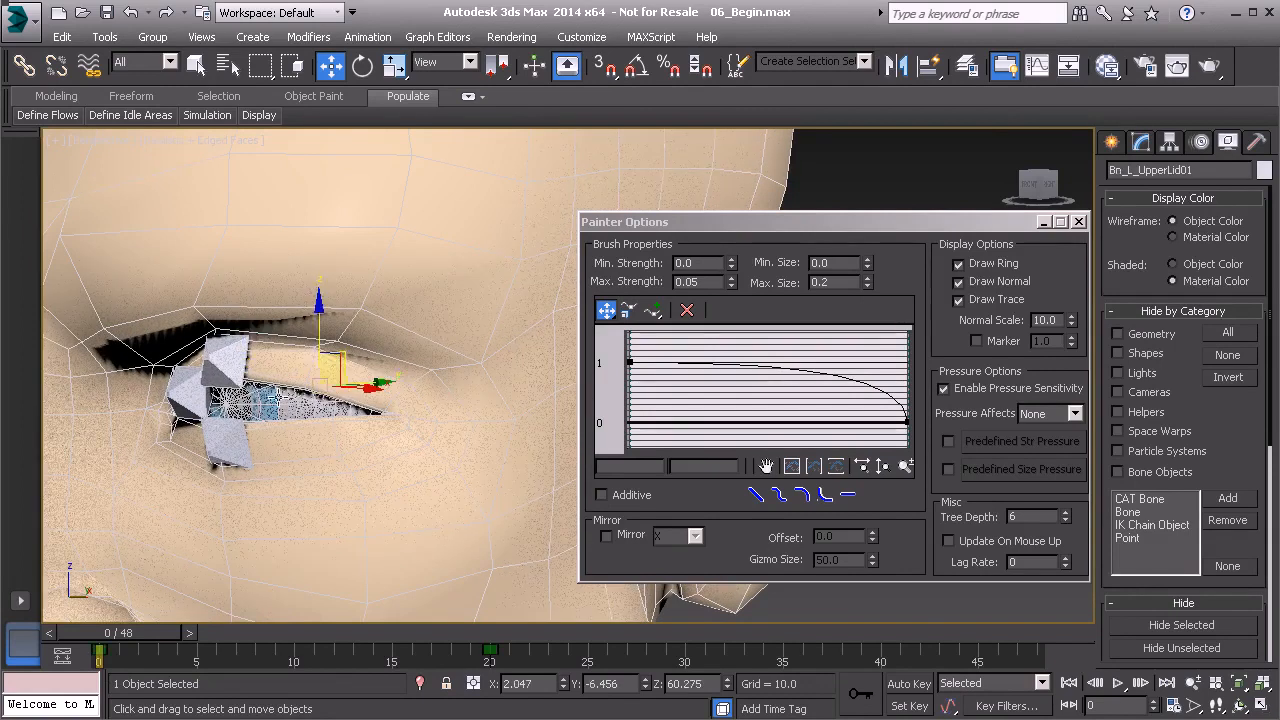
scroll(255, 368, up, 4)
scroll(256, 391, down, 4)
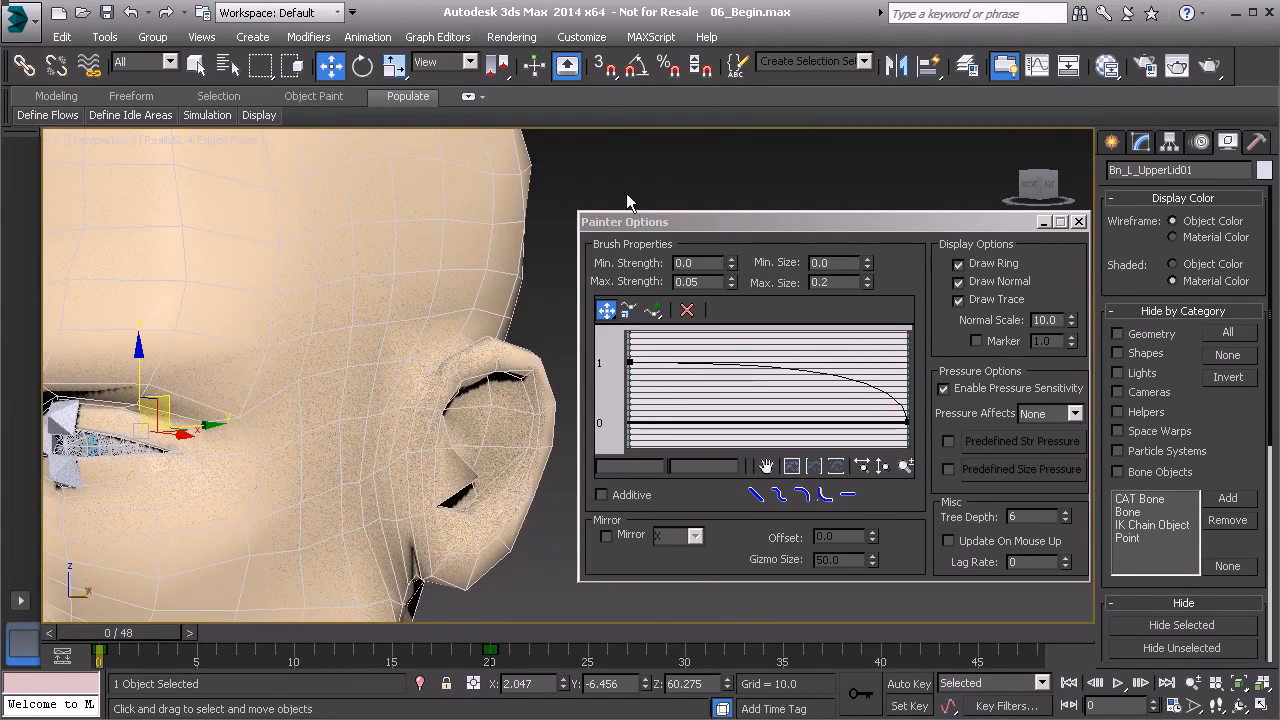
right_click(690, 156)
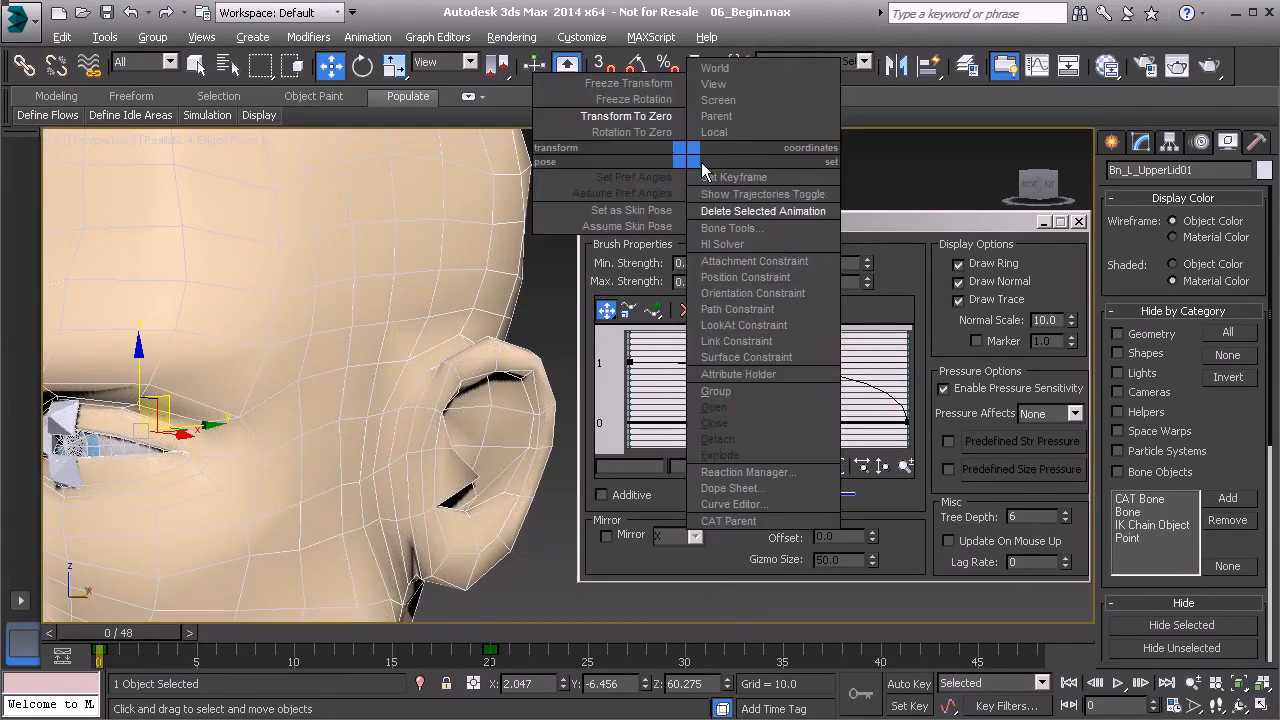
click(753, 213)
Step: Select the left lower lid bone's parent and, with Auto Key on, rotate it to about -23.4 degrees on Z at frame 20
middle_drag(146, 468, 362, 452)
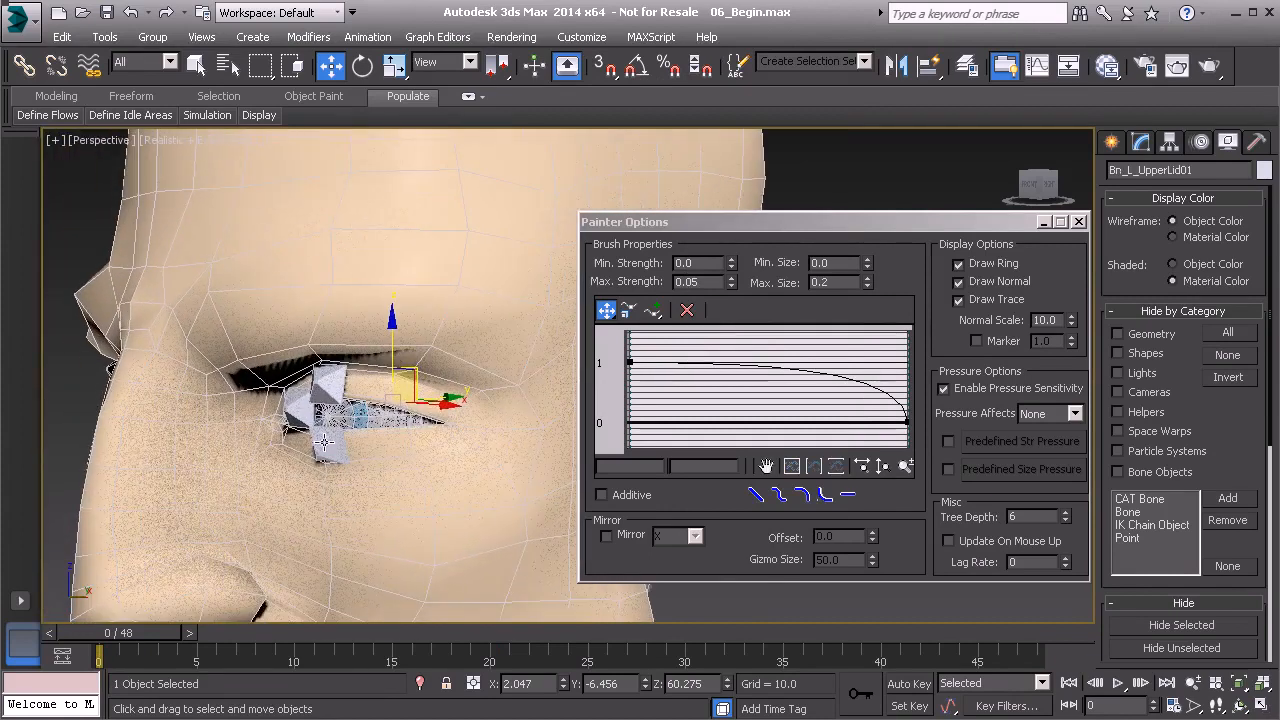
click(325, 442)
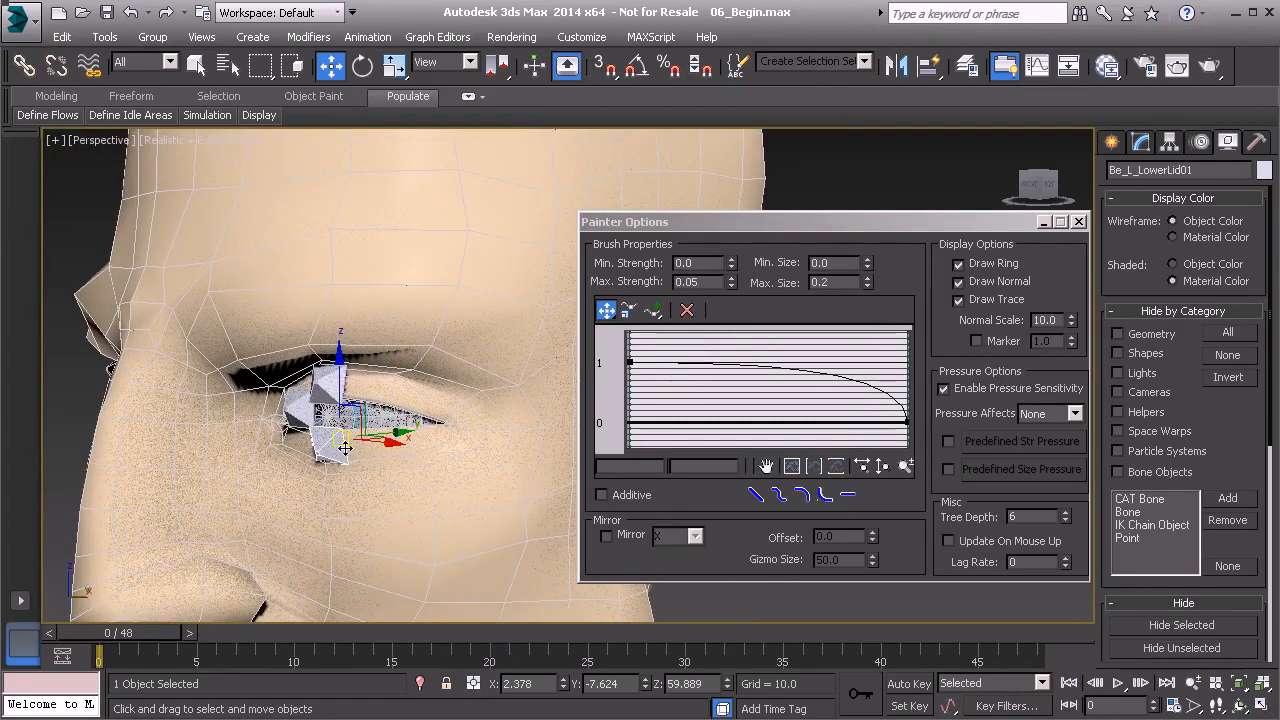
alt+middle_drag(332, 445, 361, 447)
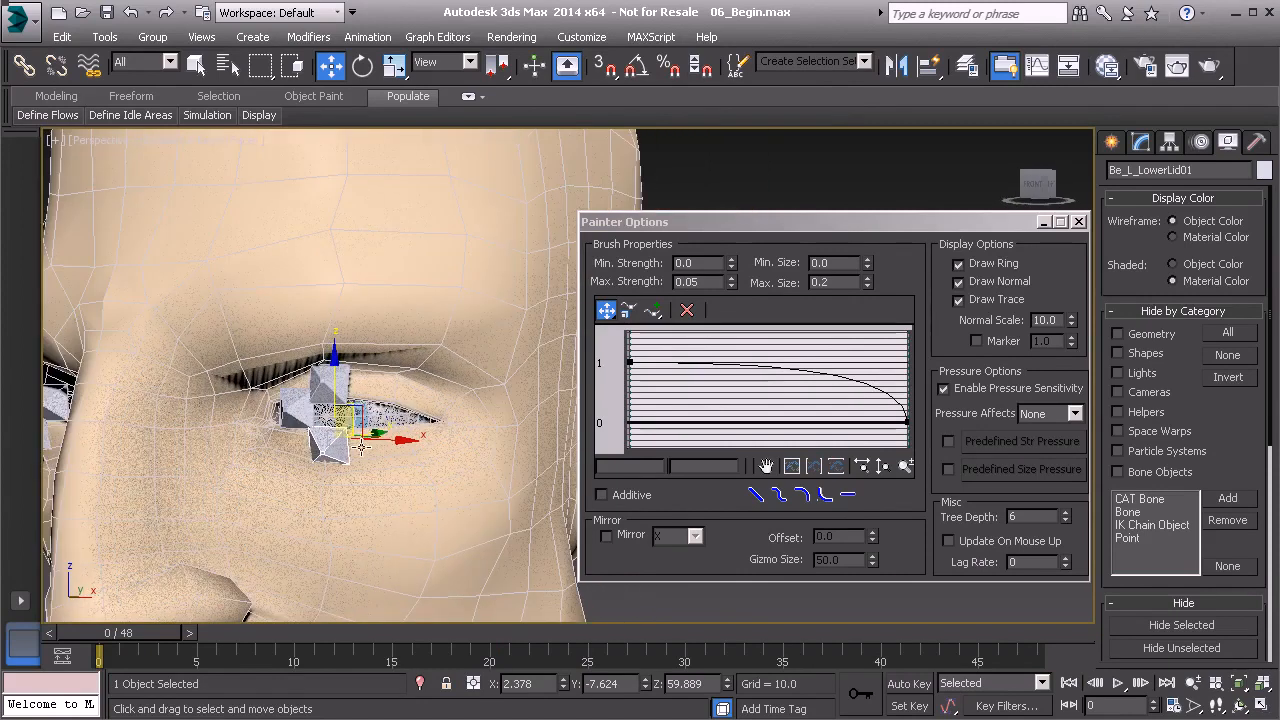
key(Page_Up)
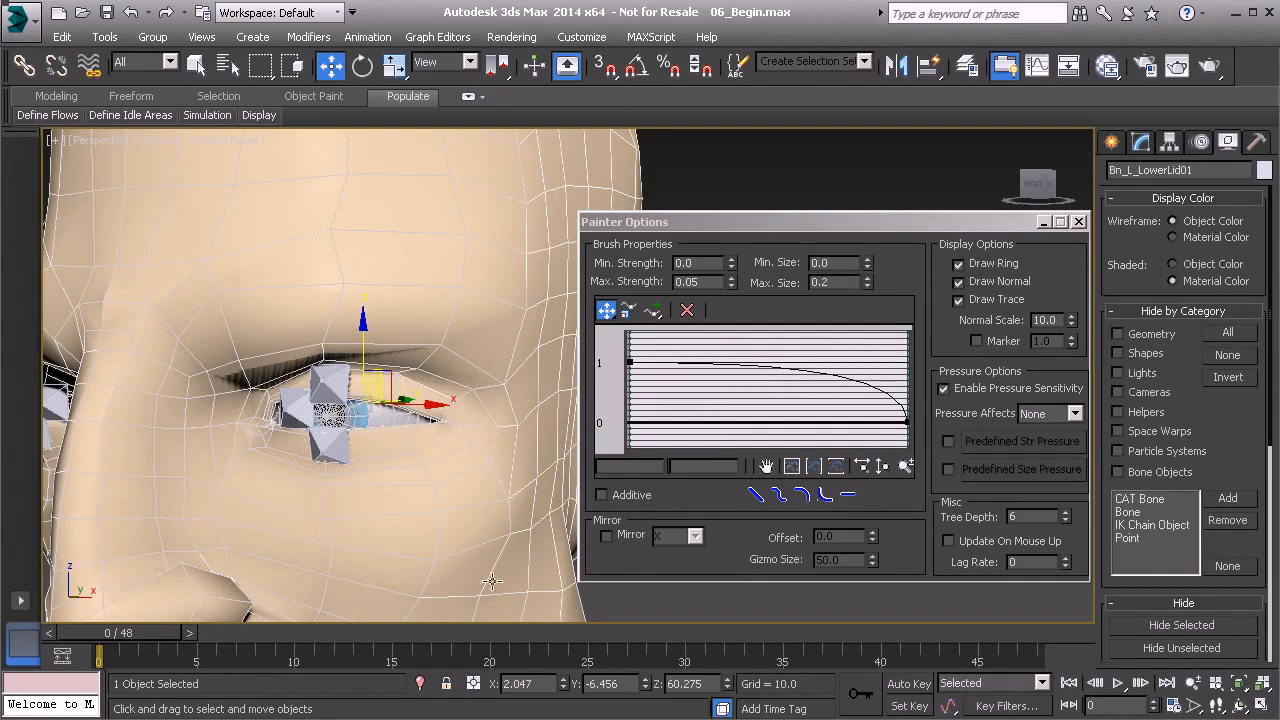
click(909, 683)
drag(163, 636, 479, 633)
alt+middle_drag(370, 476, 336, 478)
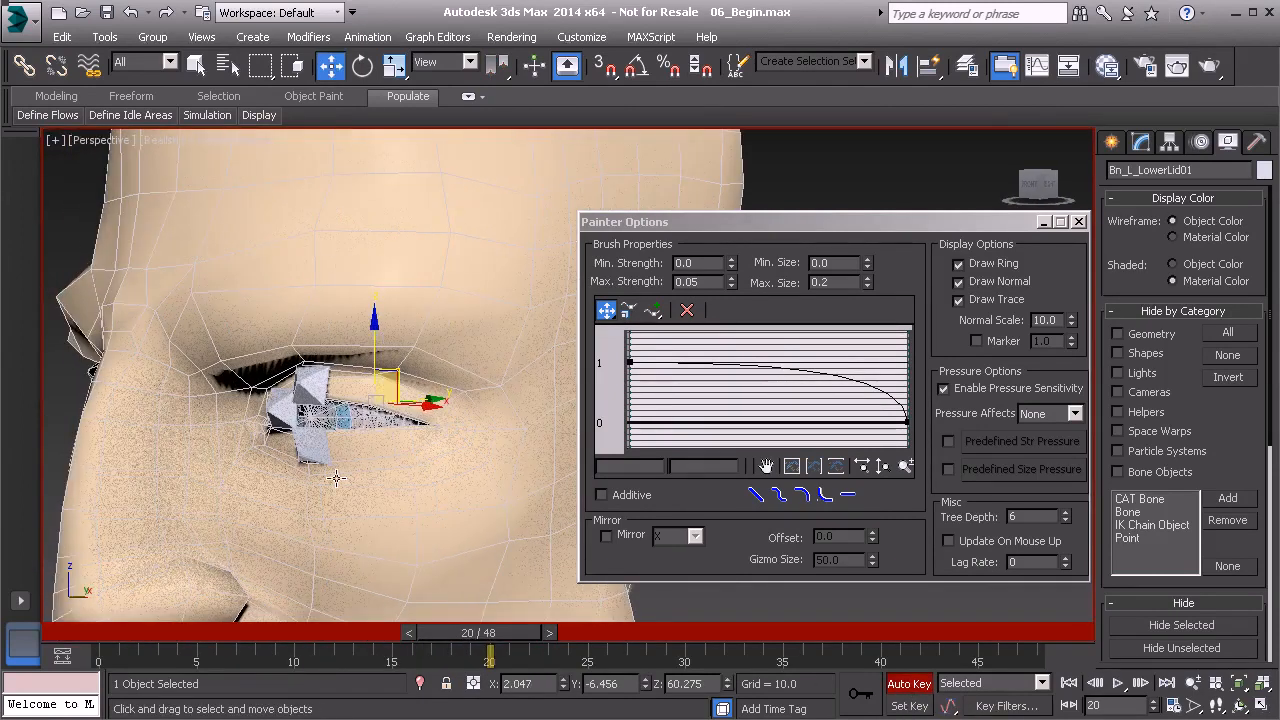
key(e)
drag(339, 437, 340, 408)
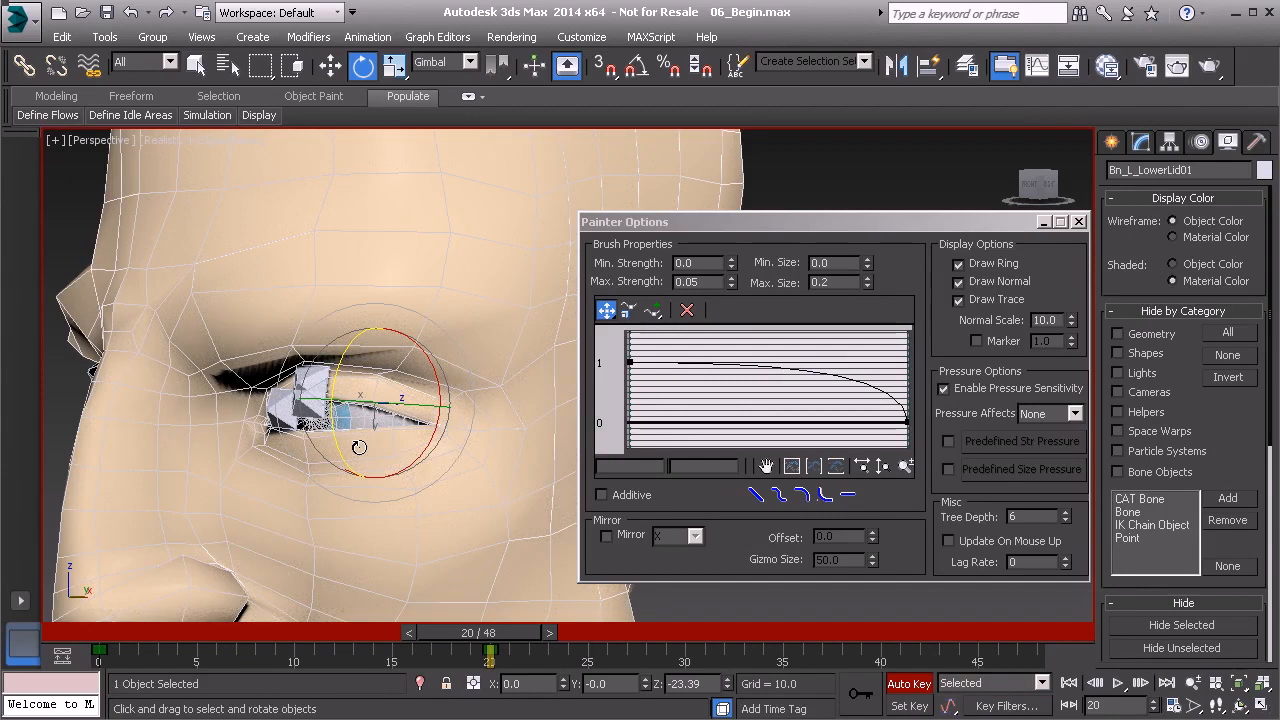
Step: Key the lower lid's parent bone at about 7.6 degrees on Z at frame 40, and return to frame 0 with Auto Key off
key(q)
drag(521, 660, 903, 664)
key(e)
drag(334, 430, 353, 488)
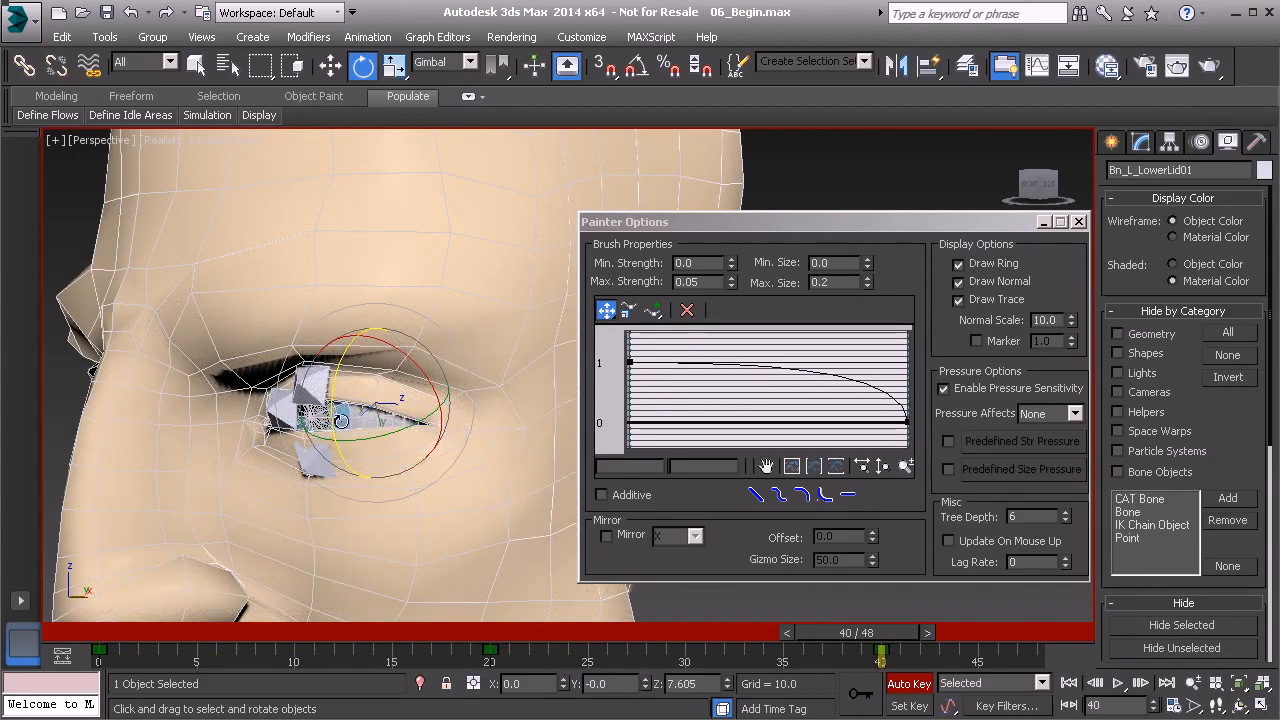
drag(886, 636, 60, 697)
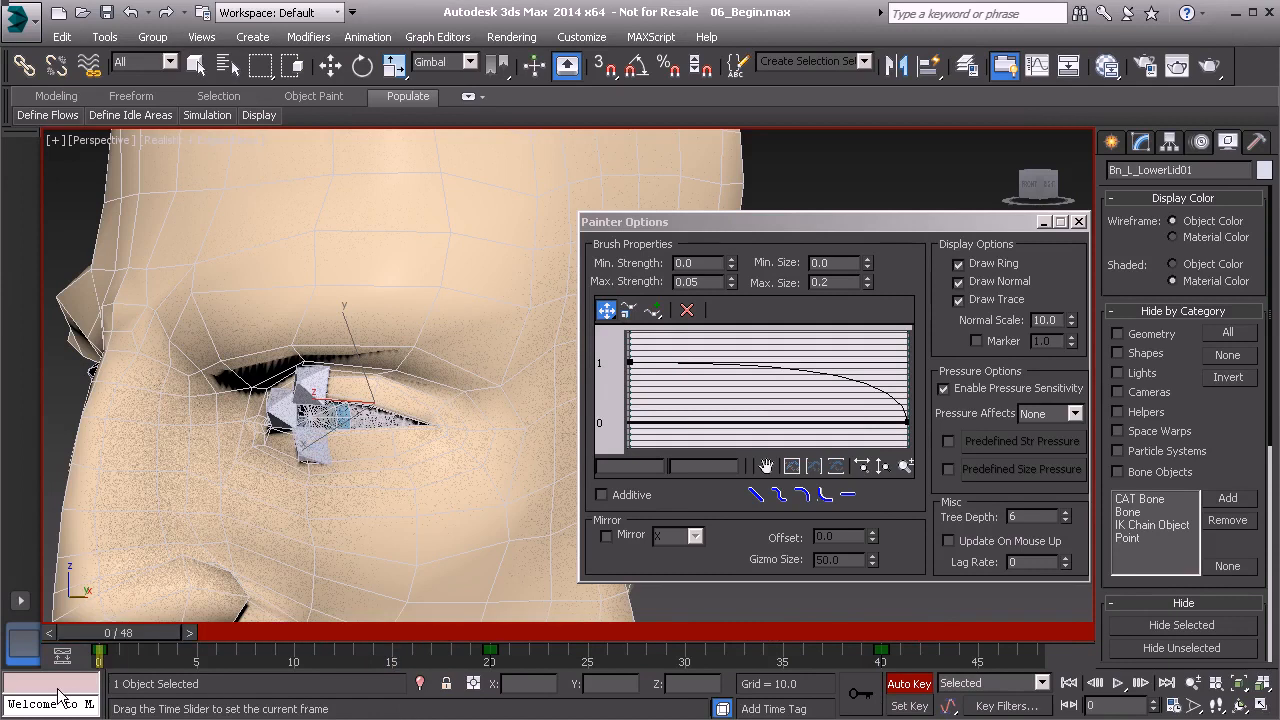
key(e)
alt+middle_drag(240, 546, 254, 545)
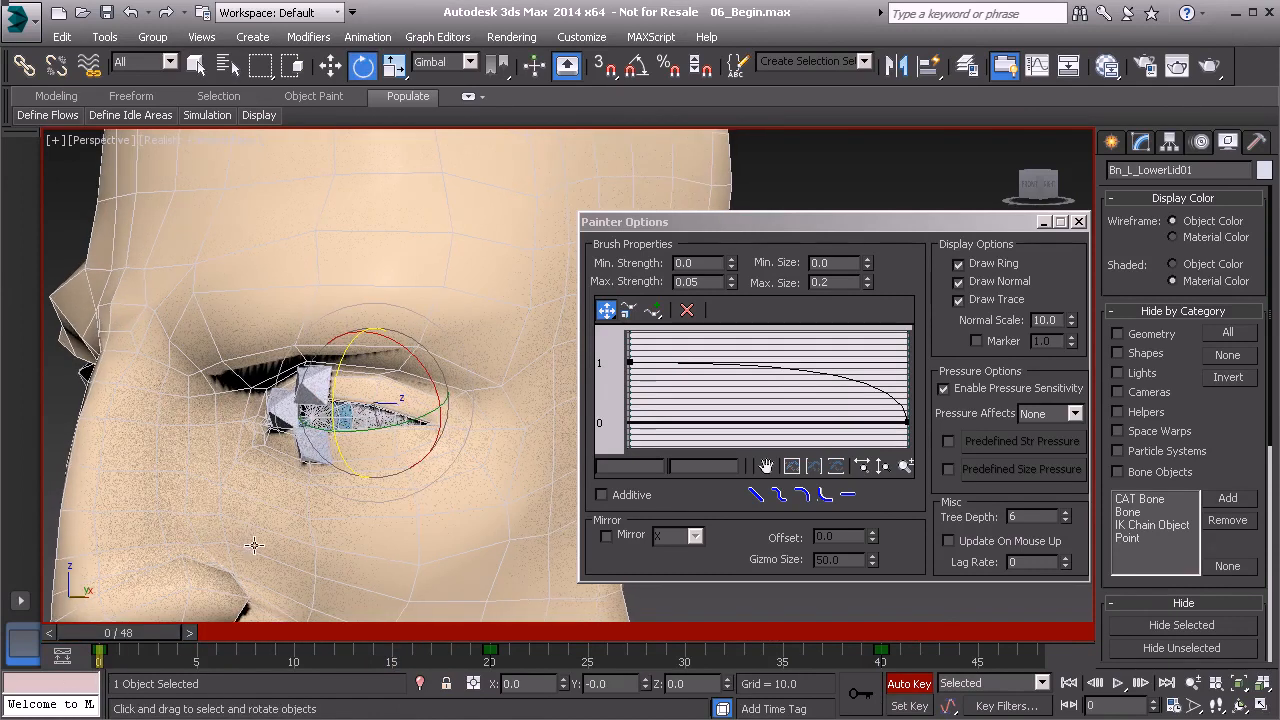
click(912, 684)
Step: Select the head mesh and start painting its Skin weights for the left lower lid bone
scroll(360, 400, up, 2)
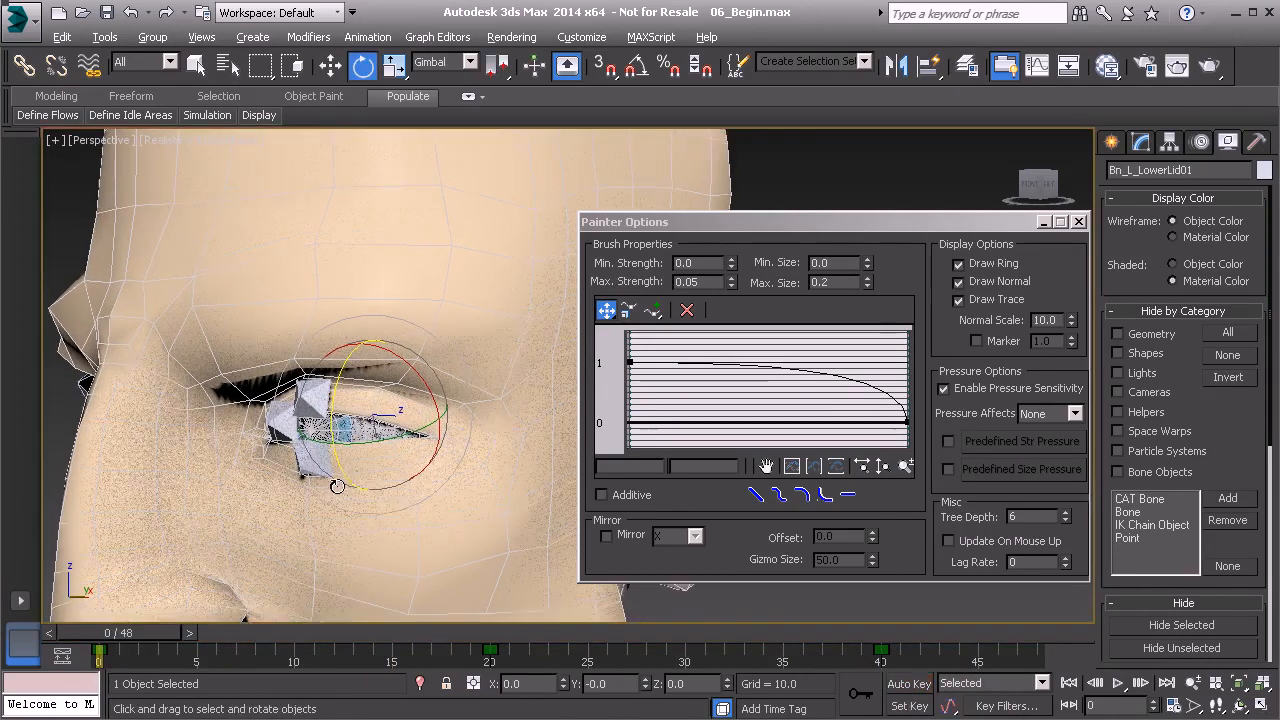
click(488, 293)
alt+middle_drag(342, 406, 360, 401)
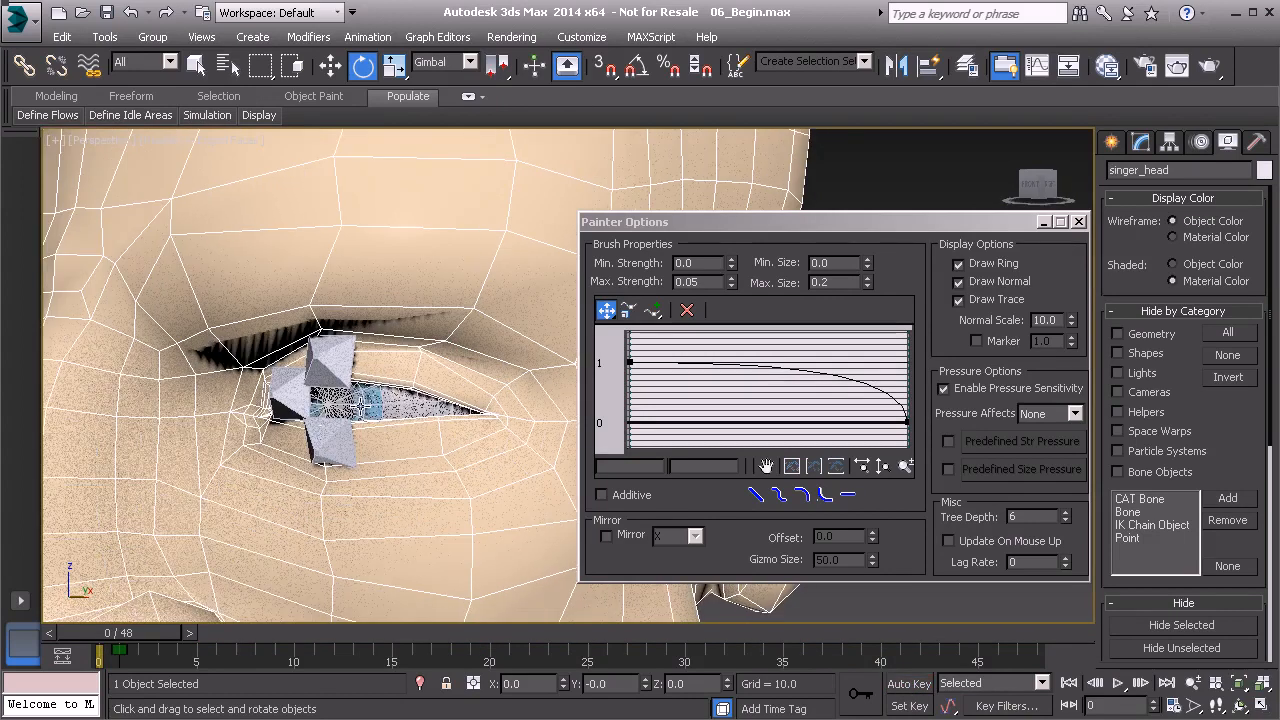
click(1141, 143)
click(1198, 223)
alt+middle_drag(378, 438, 301, 438)
click(245, 458)
scroll(301, 438, up, 3)
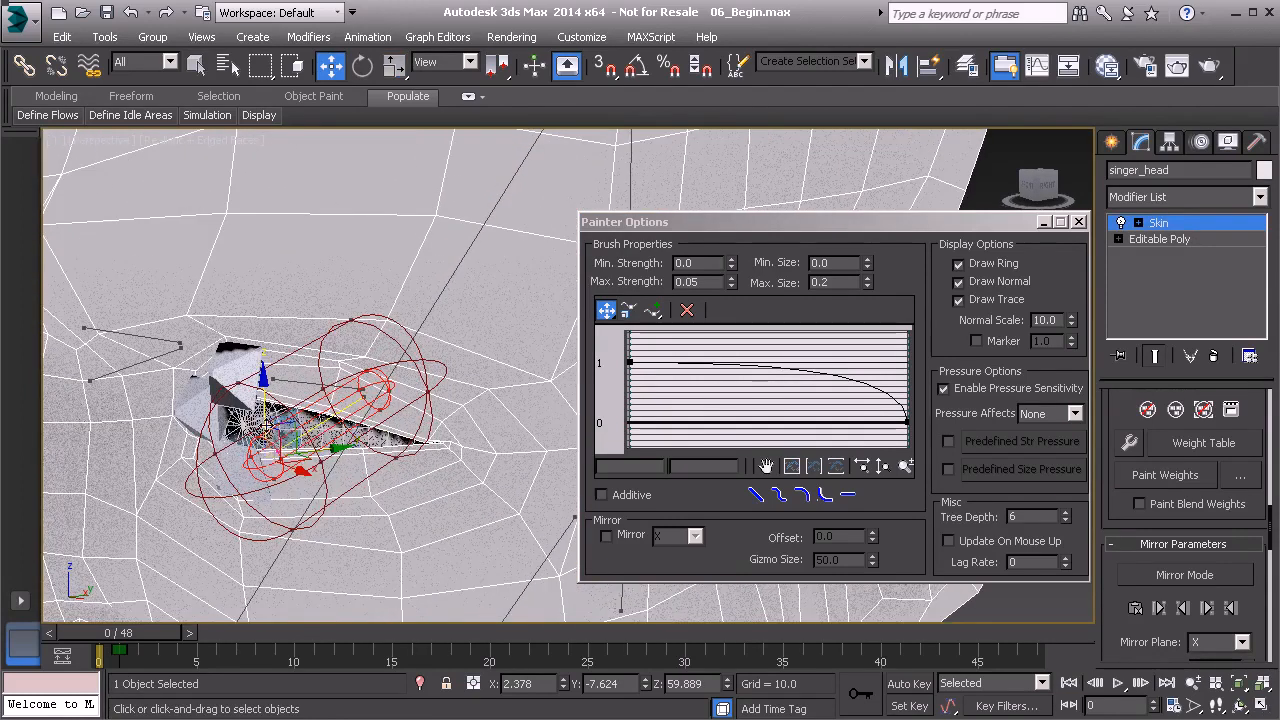
click(1176, 480)
alt+middle_drag(428, 471, 505, 465)
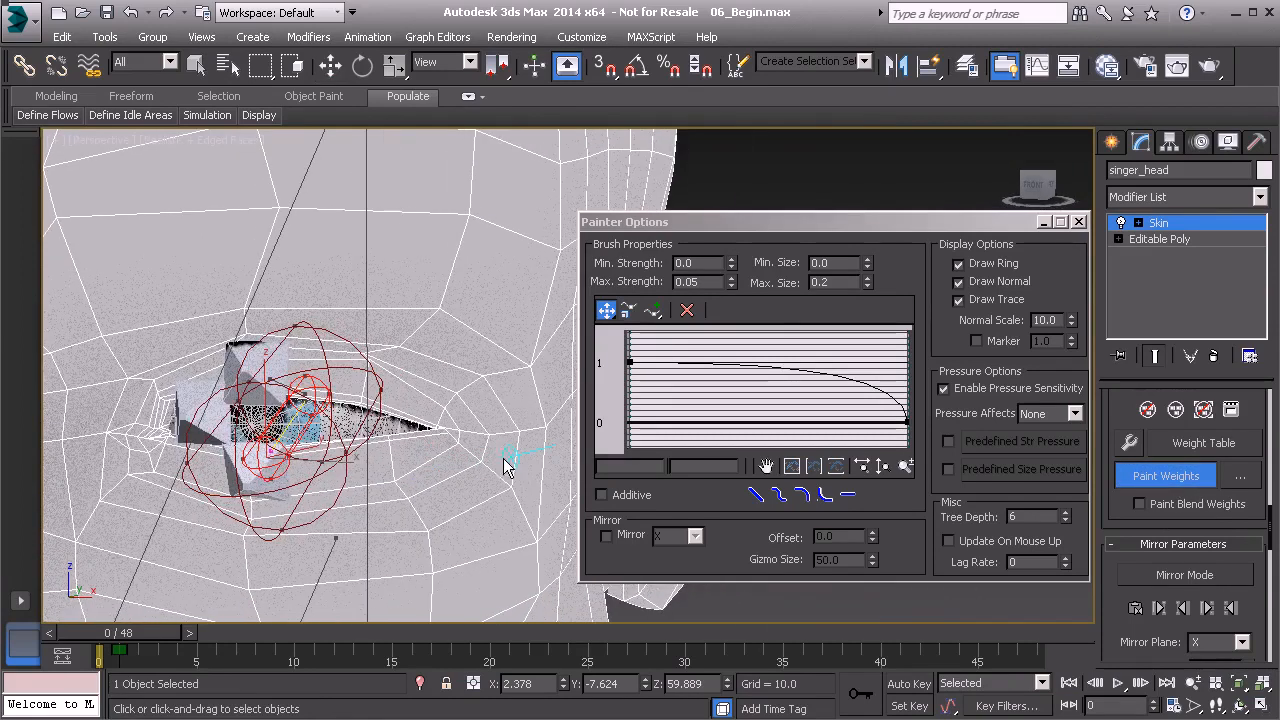
Step: Set the brush's max strength to 1.0 and paint strong weights along the left lower eyelid's edge
double_click(710, 282)
text(1)
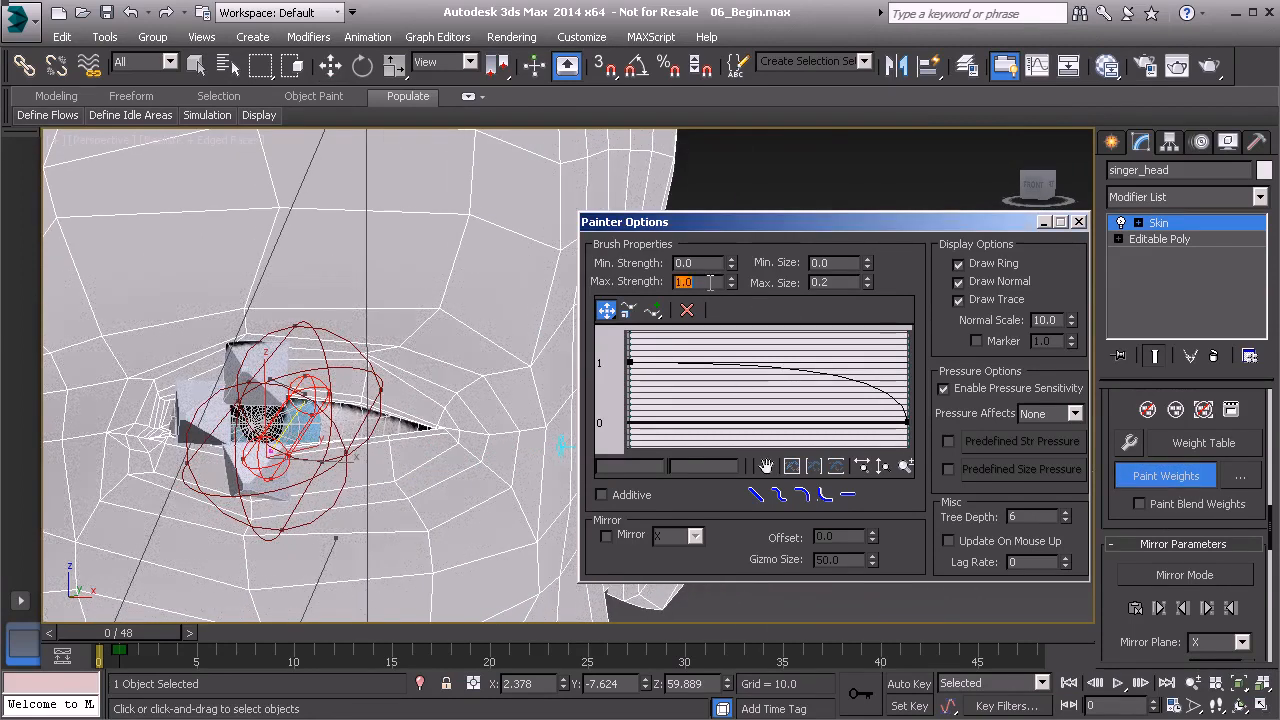
alt+middle_drag(290, 433, 290, 484)
scroll(290, 485, up, 2)
mouse_move(257, 433)
alt+middle_down()
mouse_move(238, 456)
mouse_move(242, 478)
alt+middle_up()
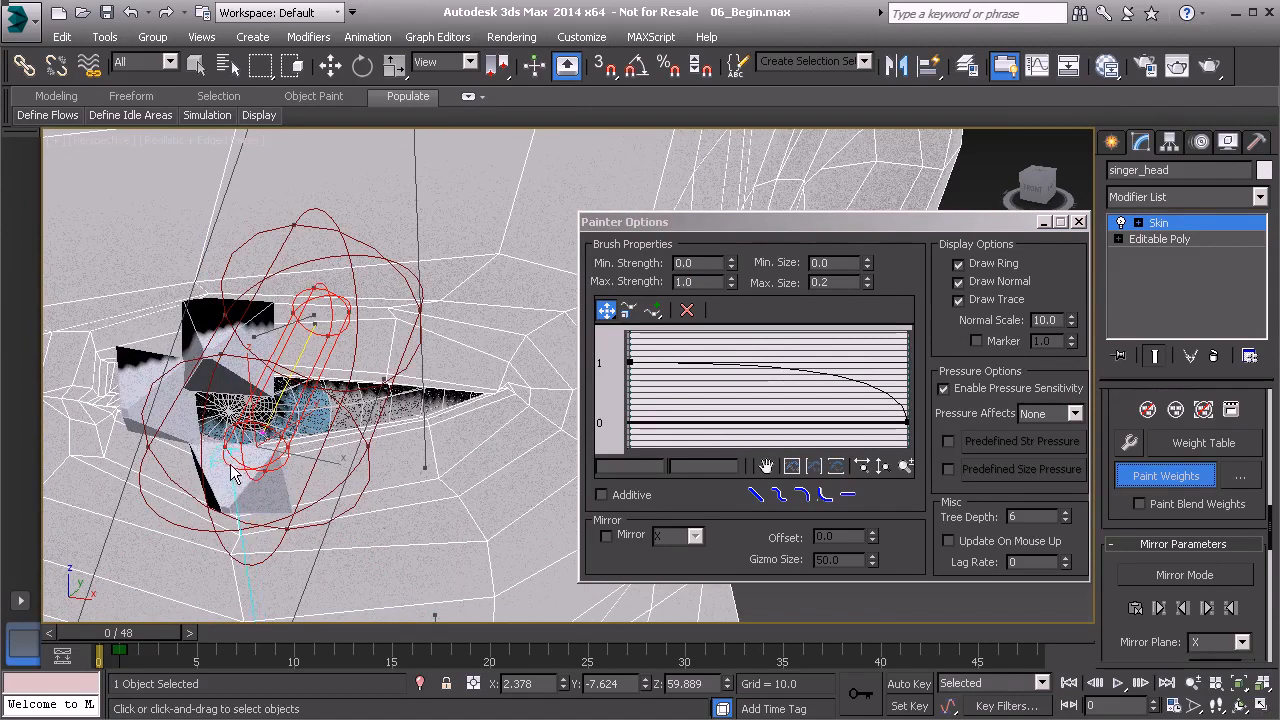
click(233, 466)
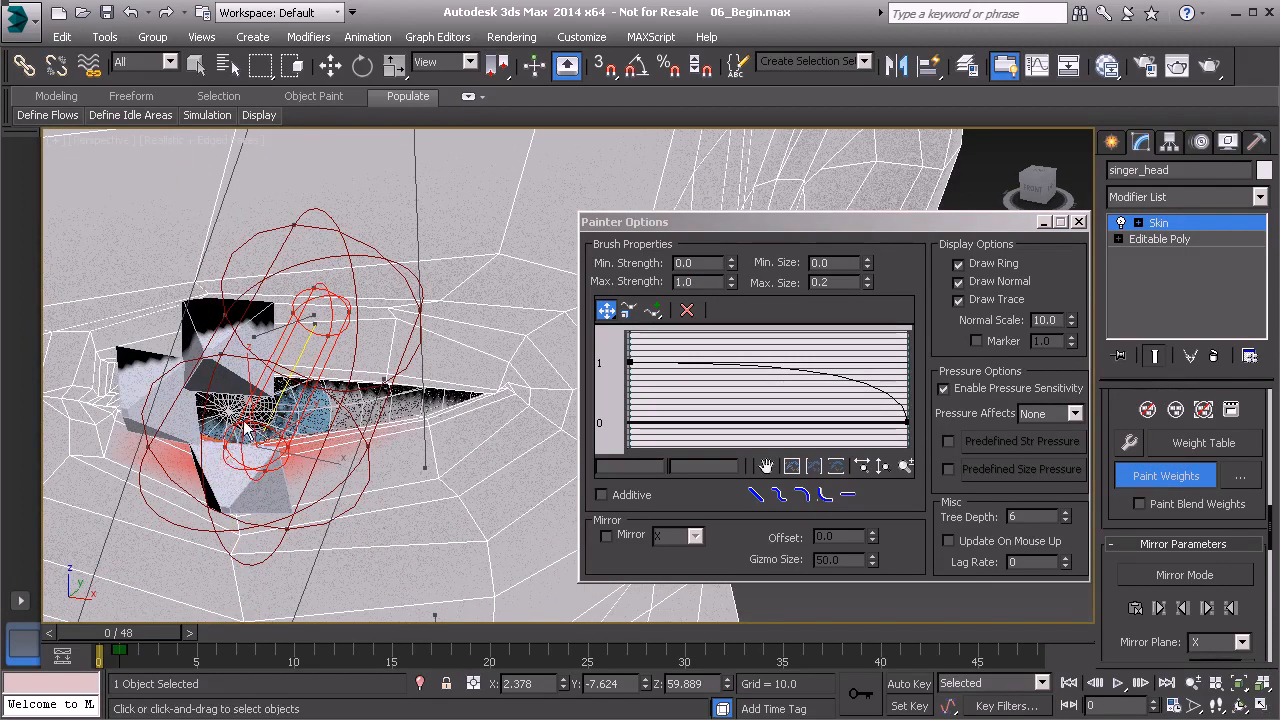
alt+middle_drag(277, 453, 343, 418)
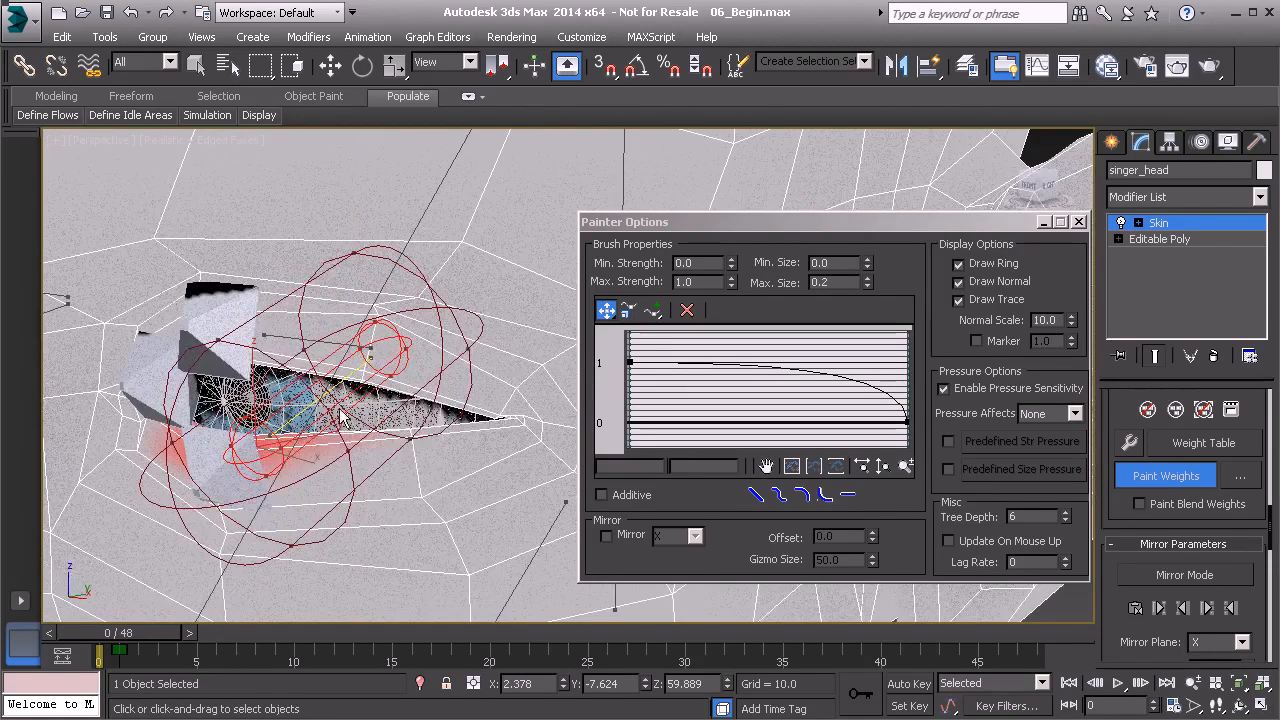
click(408, 438)
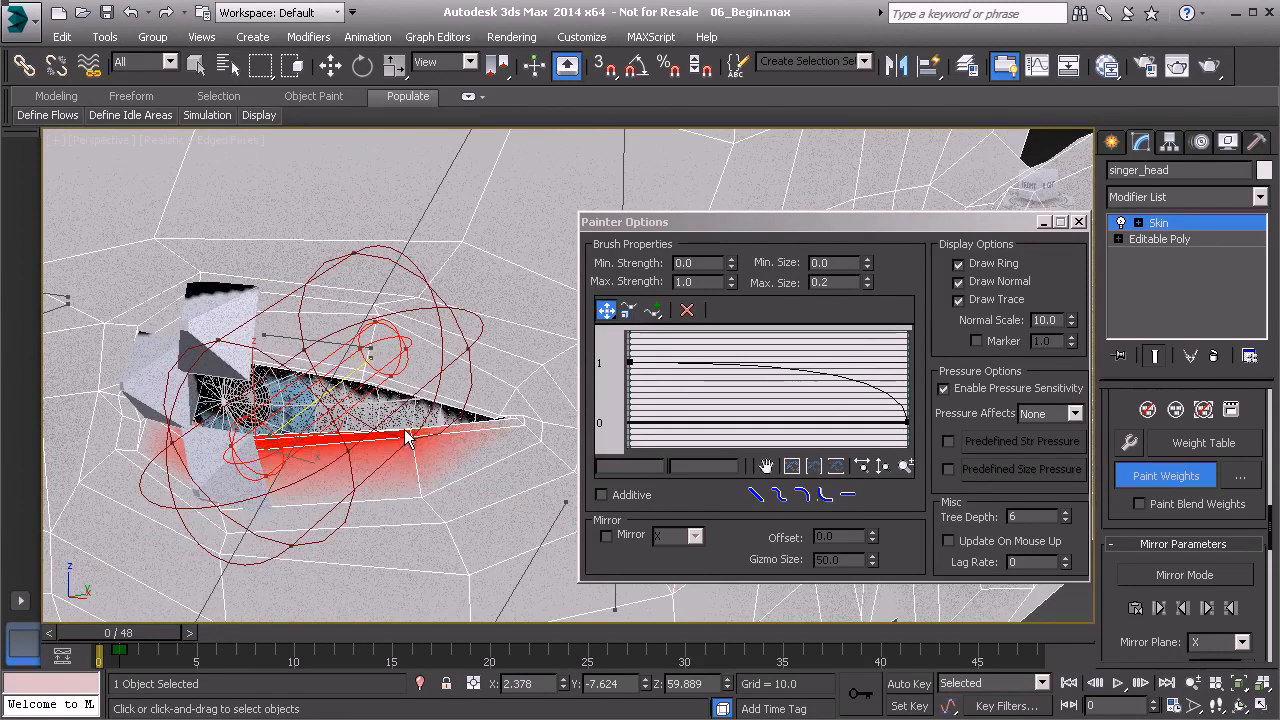
alt+middle_drag(356, 442, 276, 437)
mouse_move(320, 430)
alt+middle_down()
mouse_move(418, 425)
mouse_move(420, 413)
alt+middle_up()
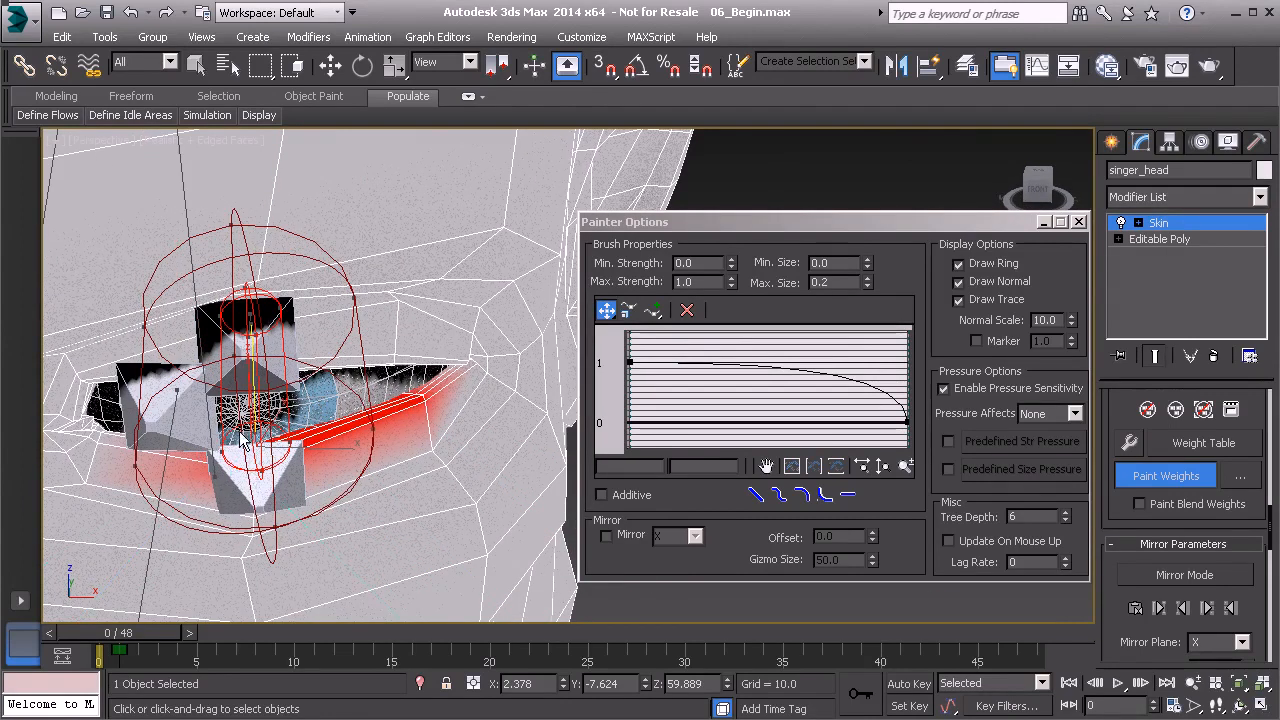
Step: Scrub the animation to frame 7 and inspect the left lower eyelid's deformation from both corners
drag(143, 638, 333, 636)
alt+middle_drag(300, 540, 330, 455)
mouse_move(355, 640)
mouse_down()
mouse_move(195, 636)
mouse_move(480, 636)
mouse_move(240, 632)
mouse_move(260, 619)
mouse_up()
mouse_move(260, 619)
alt+middle_down()
mouse_move(256, 515)
mouse_move(452, 440)
alt+middle_up()
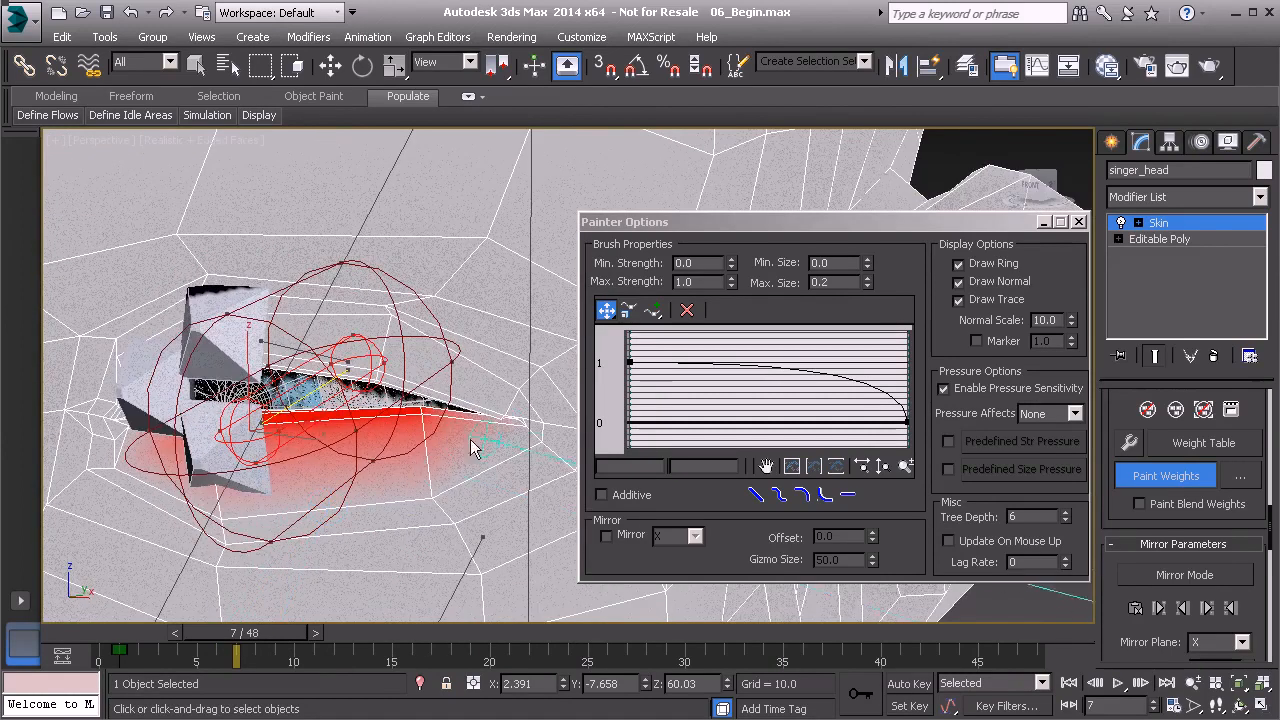
mouse_move(262, 636)
mouse_down()
mouse_move(308, 645)
mouse_move(257, 630)
mouse_move(270, 625)
mouse_up()
mouse_move(231, 500)
alt+middle_down()
mouse_move(287, 441)
mouse_move(325, 461)
alt+middle_up()
scroll(325, 461, up, 4)
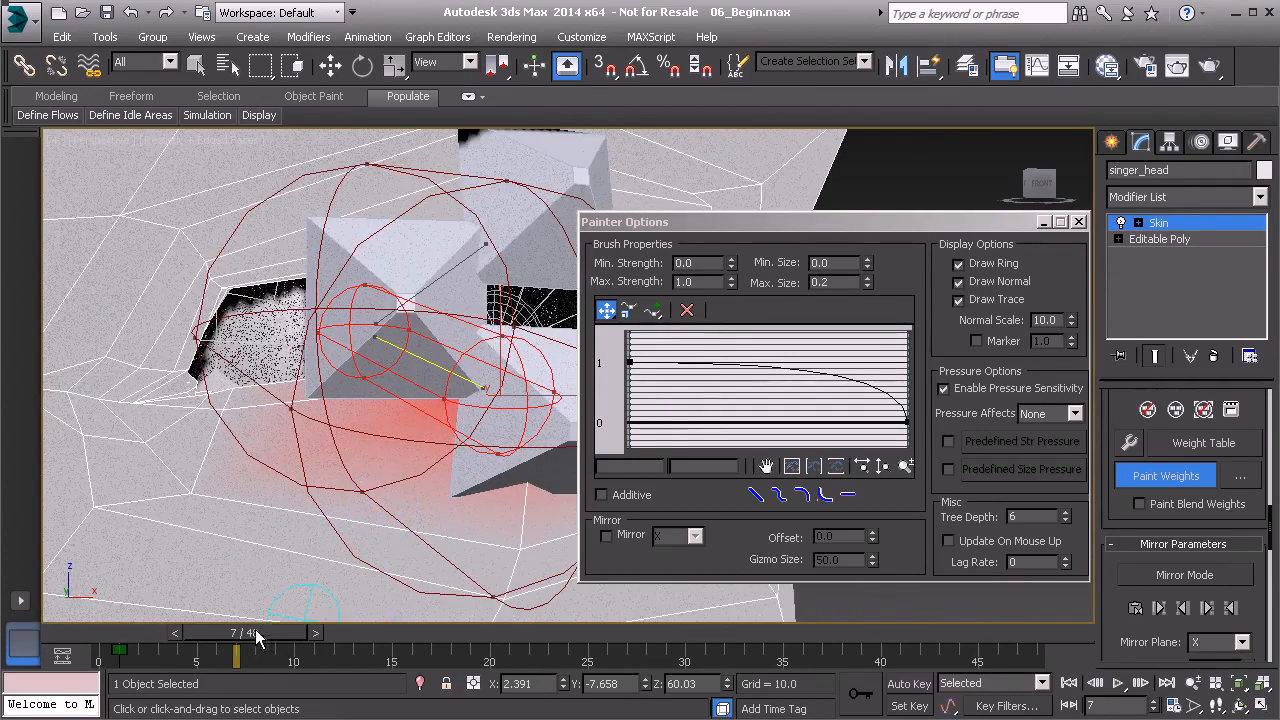
Step: Set the brush's max strength to 0.05 and build up softer weights toward the lower eyelid's inner corner at frame 13
double_click(700, 284)
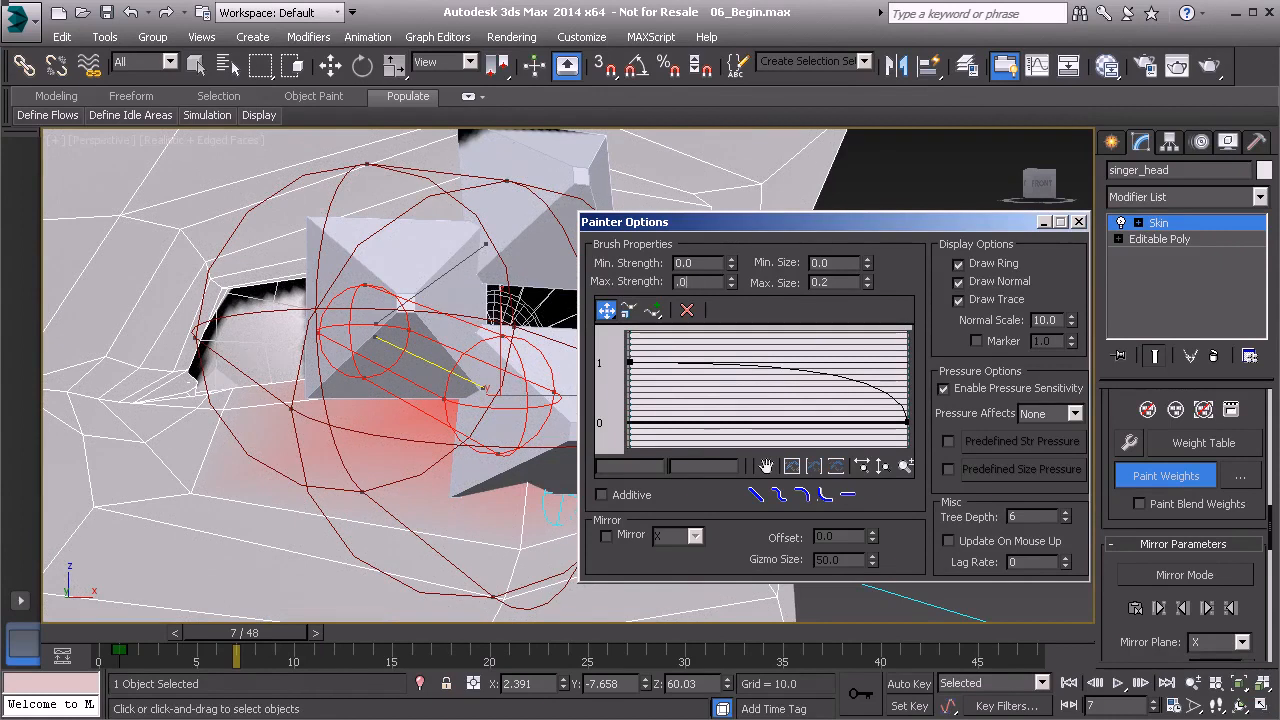
text(.05)
key(Return)
middle_drag(236, 494, 265, 573)
drag(272, 635, 385, 646)
scroll(314, 487, up, 2)
scroll(313, 520, up, 2)
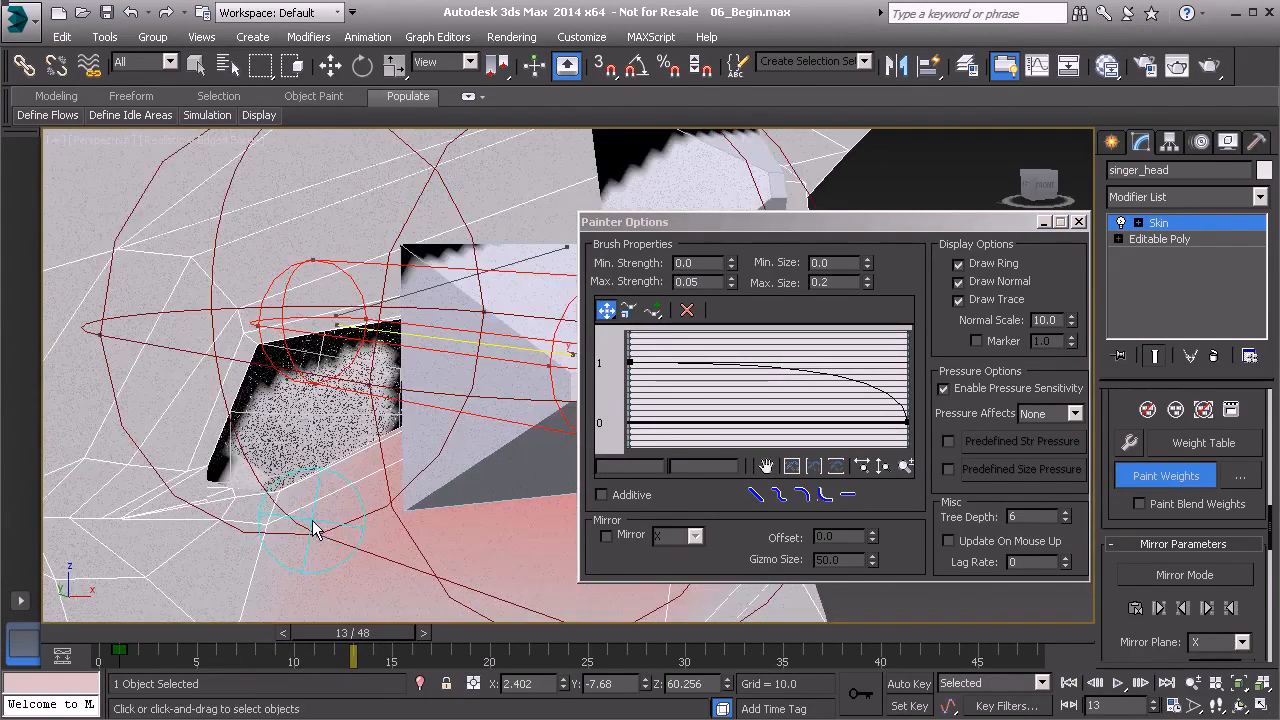
drag(313, 491, 297, 501)
alt+middle_drag(293, 499, 301, 524)
drag(310, 545, 303, 534)
mouse_move(303, 534)
alt+middle_down()
mouse_move(319, 545)
mouse_move(308, 520)
alt+middle_up()
mouse_move(306, 517)
mouse_down()
mouse_move(299, 505)
mouse_move(309, 519)
mouse_up()
alt+middle_drag(310, 530, 303, 497)
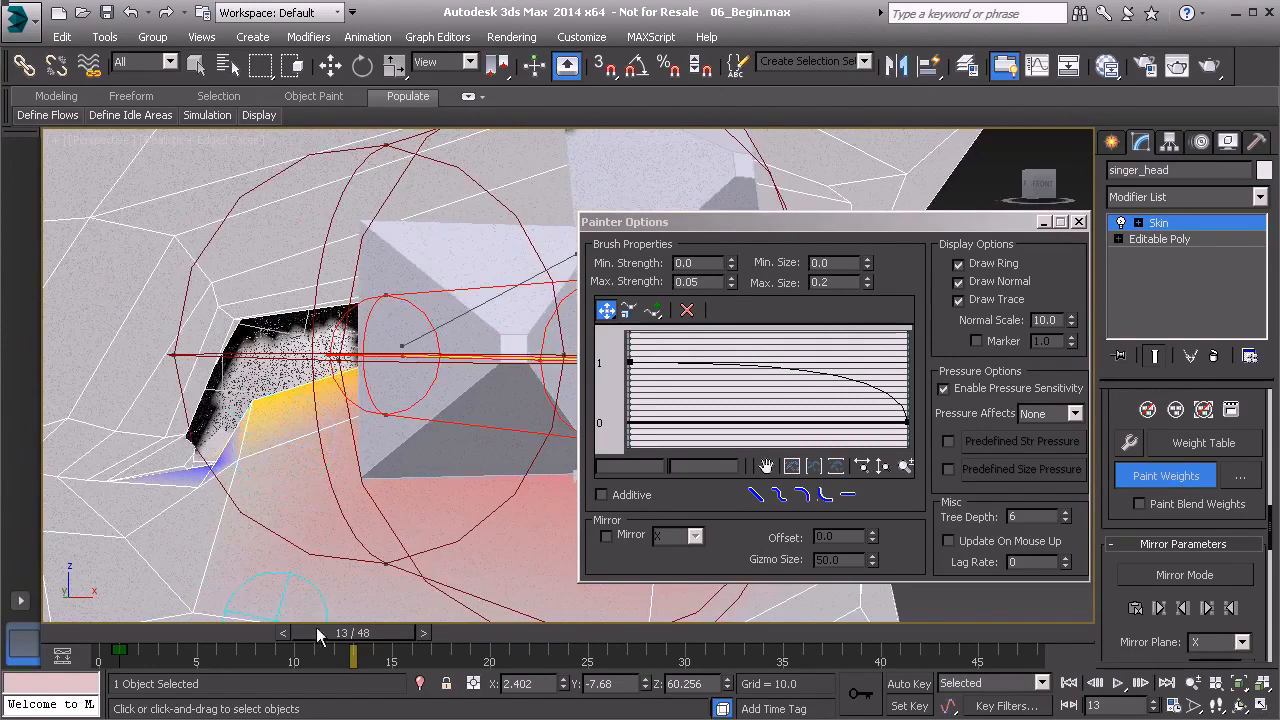
mouse_move(367, 632)
mouse_down()
mouse_move(90, 615)
mouse_move(443, 638)
mouse_move(323, 628)
mouse_move(366, 630)
mouse_up()
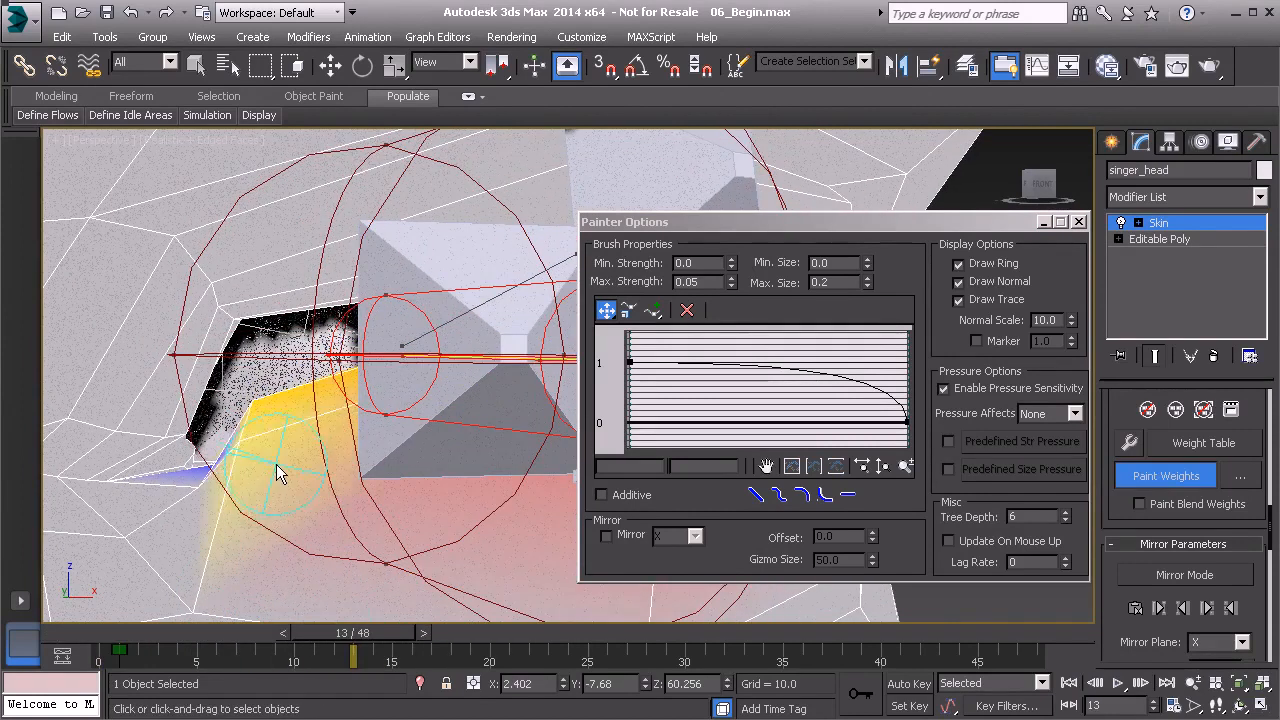
Step: Set the brush's max size to 0.05 and refine the weights at the lower eyelid's inner corner at frame 8
mouse_move(352, 655)
mouse_down()
mouse_move(194, 650)
mouse_move(447, 649)
mouse_move(277, 635)
mouse_up()
mouse_move(236, 556)
alt+middle_down()
mouse_move(286, 531)
mouse_move(286, 546)
mouse_move(346, 465)
alt+middle_up()
alt+middle_drag(264, 505, 270, 520)
scroll(268, 518, up, 4)
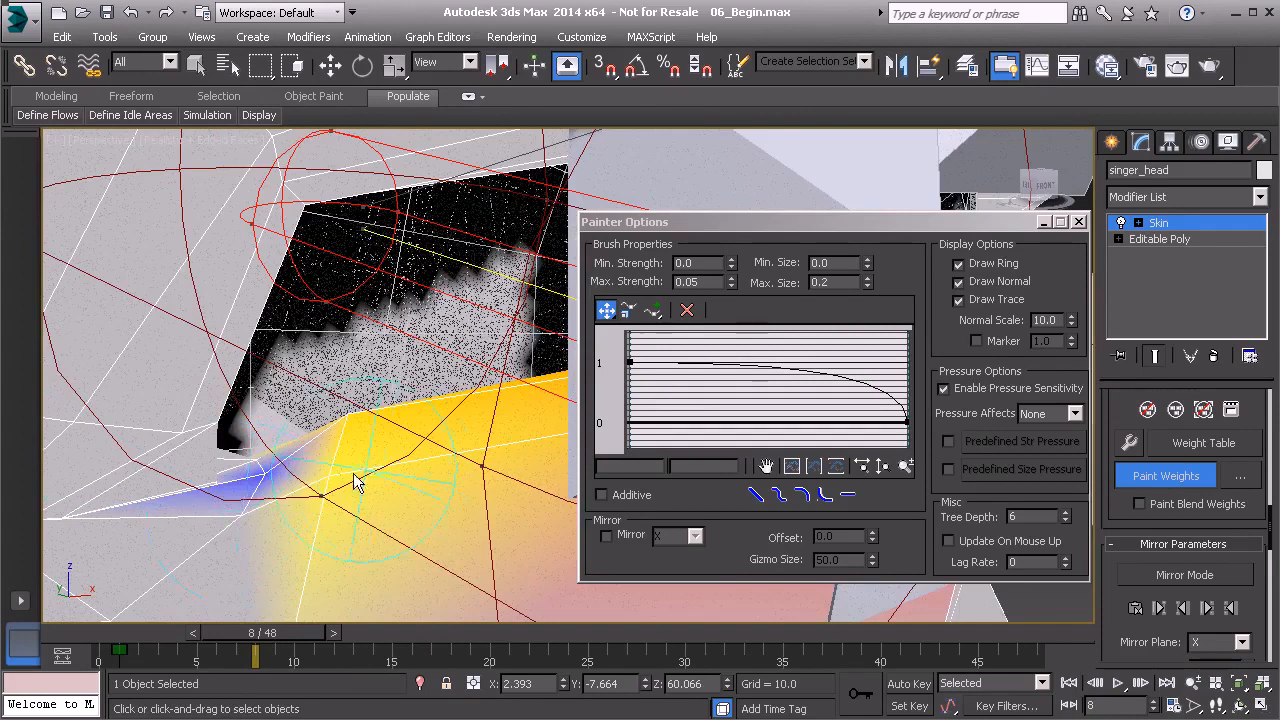
double_click(833, 282)
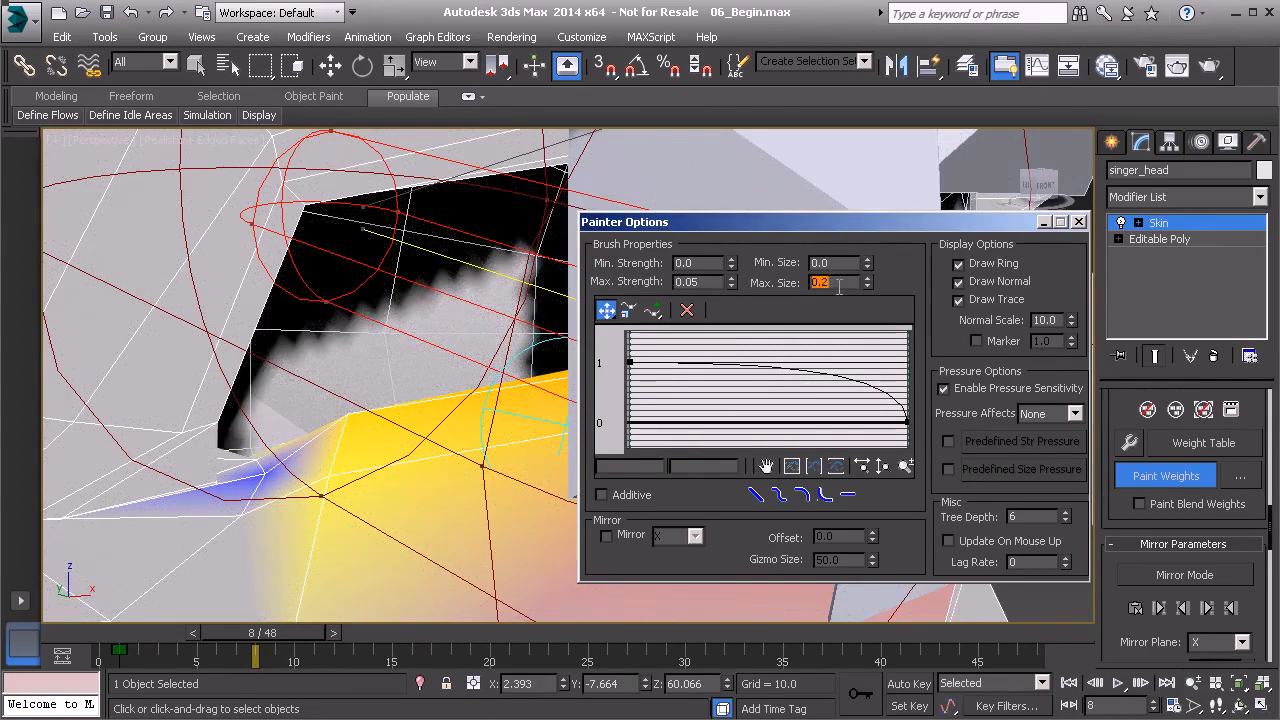
click(272, 504)
alt+middle_drag(302, 492, 235, 497)
mouse_move(235, 497)
mouse_down()
mouse_move(212, 516)
mouse_move(229, 463)
mouse_up()
Step: Paint light weights onto the tear-duct vertices, touch up the blend at frame 10, and return to frame 0
mouse_move(255, 656)
mouse_down()
mouse_move(446, 660)
mouse_move(275, 659)
mouse_up()
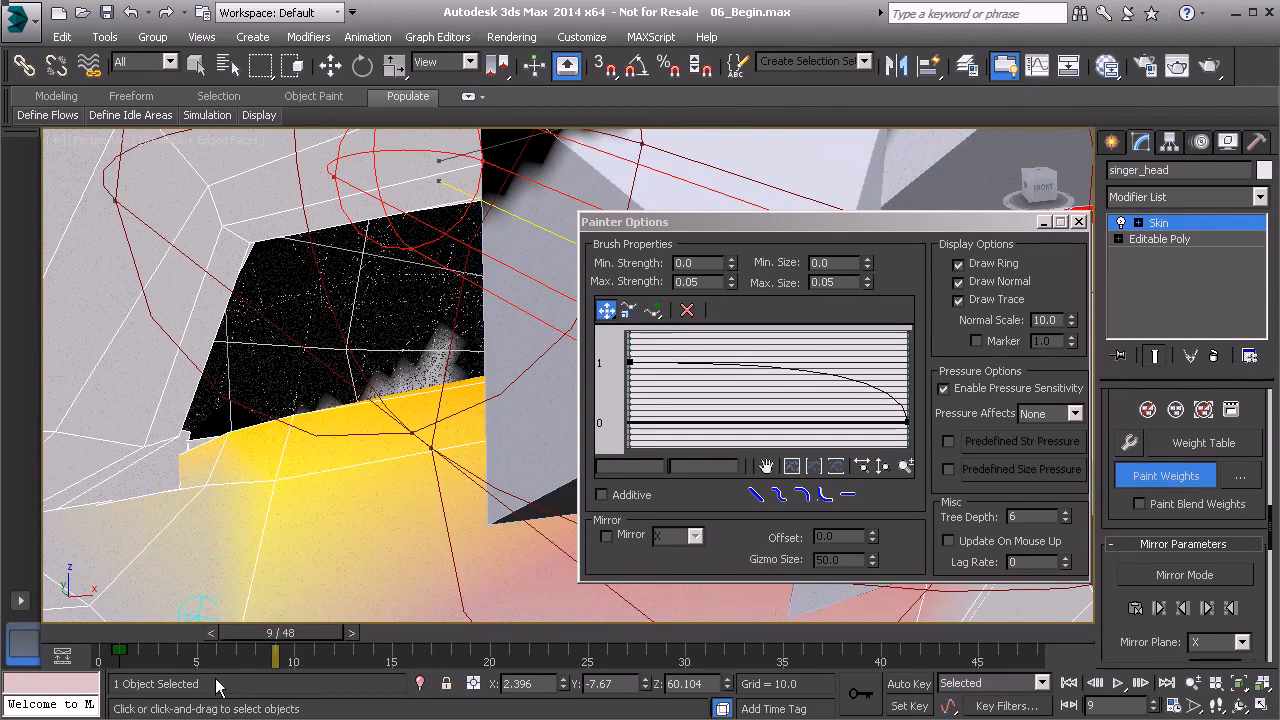
mouse_move(195, 642)
mouse_down()
mouse_move(345, 640)
mouse_move(155, 640)
mouse_up()
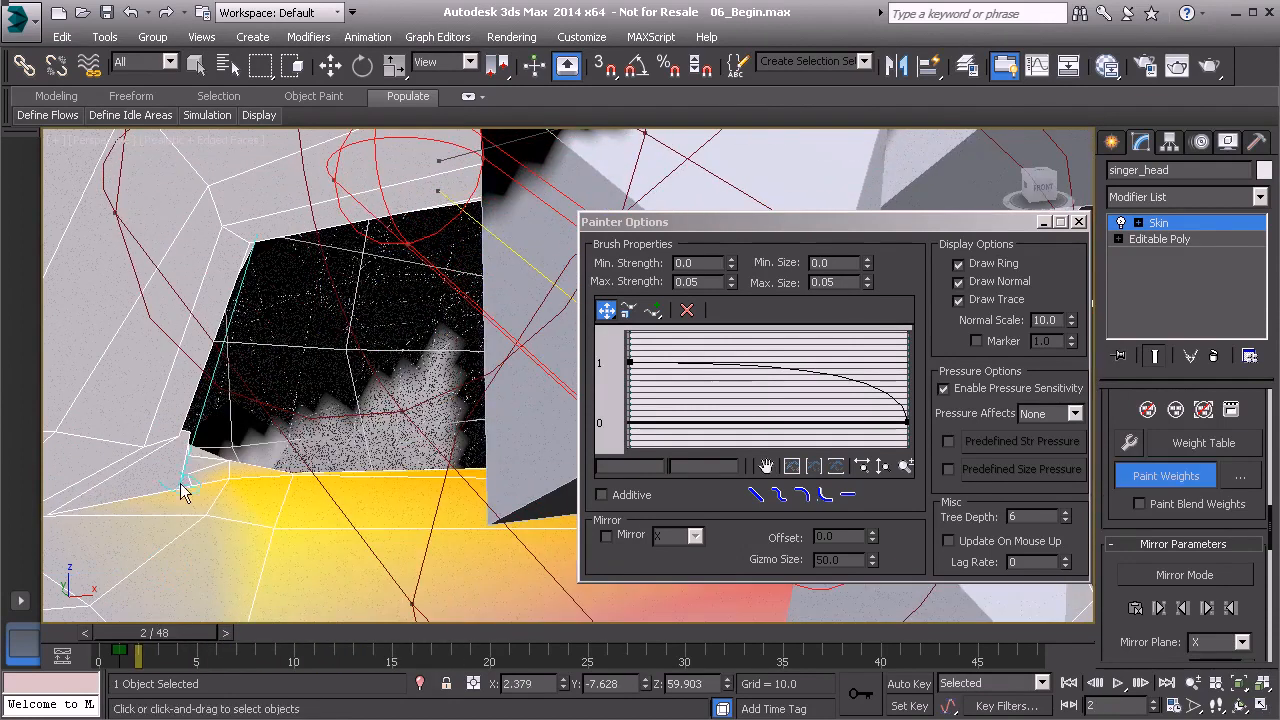
mouse_move(183, 487)
mouse_down()
mouse_move(178, 497)
mouse_move(195, 470)
mouse_move(222, 472)
mouse_up()
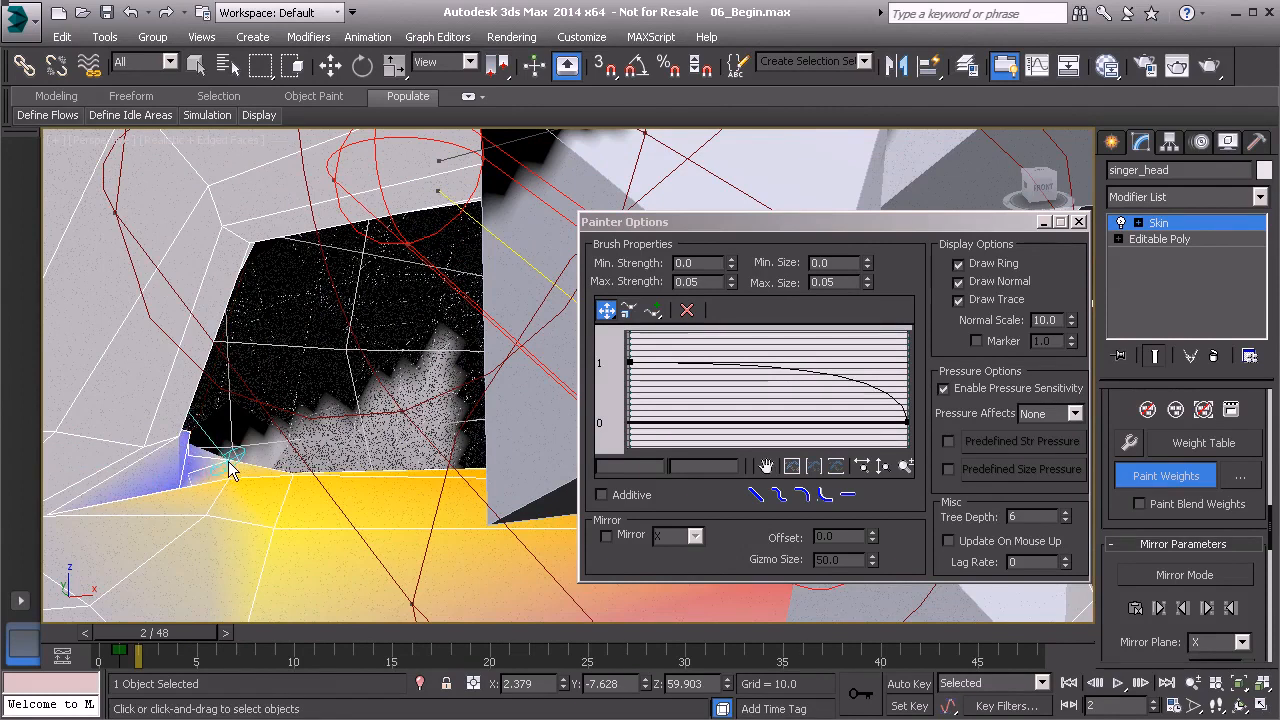
mouse_move(167, 631)
mouse_down()
mouse_move(217, 645)
mouse_move(66, 613)
mouse_move(290, 630)
mouse_move(195, 620)
mouse_move(267, 625)
mouse_up()
mouse_move(218, 488)
mouse_down()
mouse_move(260, 512)
mouse_move(303, 503)
mouse_up()
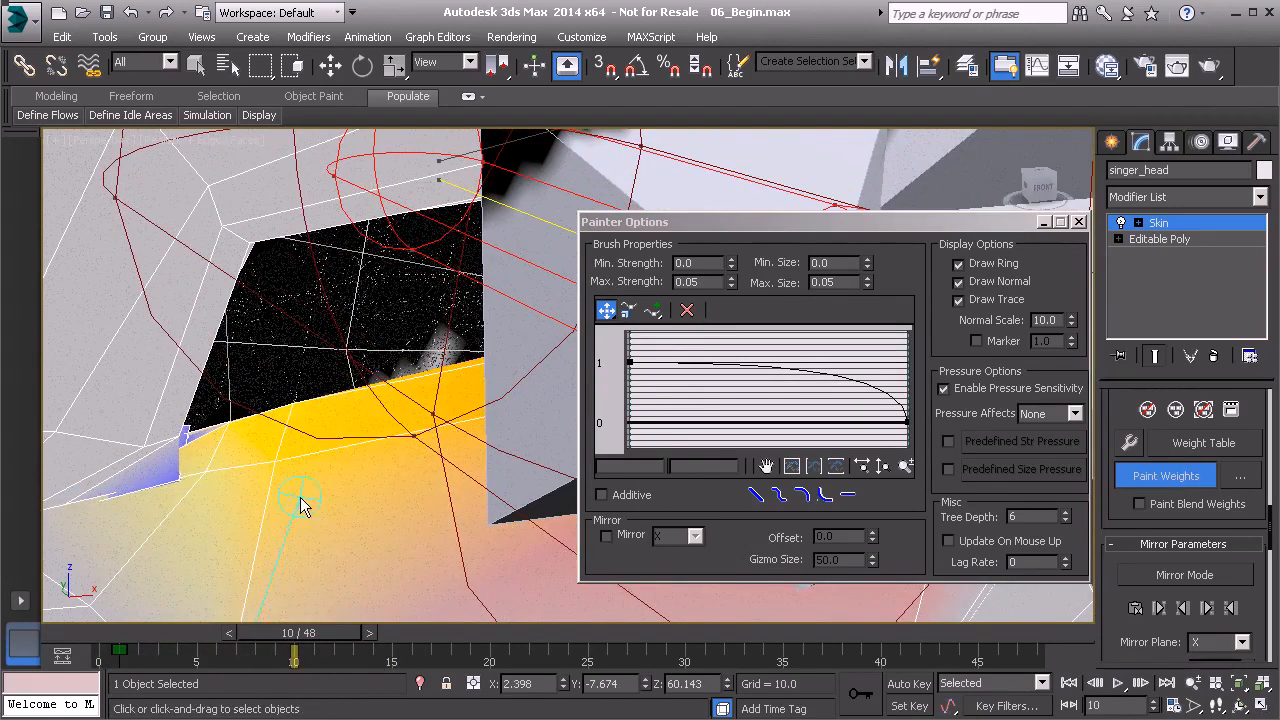
mouse_move(297, 632)
mouse_down()
mouse_move(257, 630)
mouse_move(492, 630)
mouse_move(130, 630)
mouse_up()
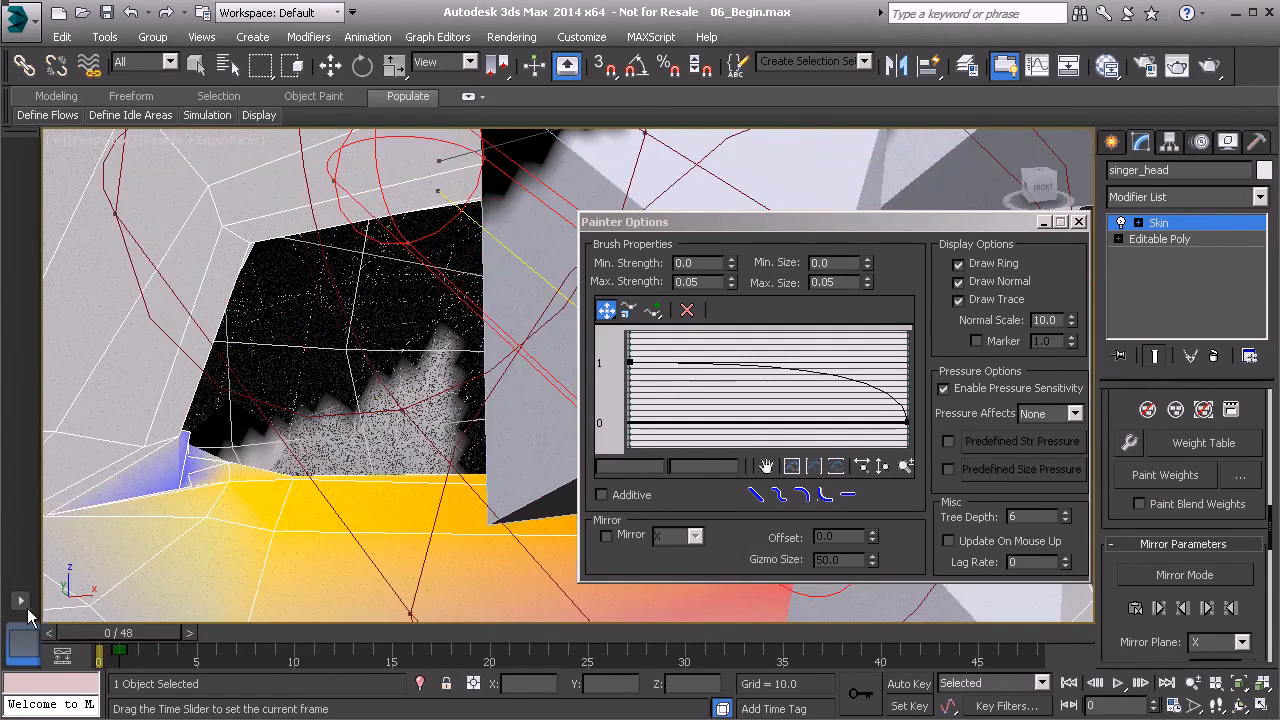
Step: Finish painting weights and leave the Skin modifier's envelope editing on the head
click(1166, 475)
scroll(316, 463, down, 10)
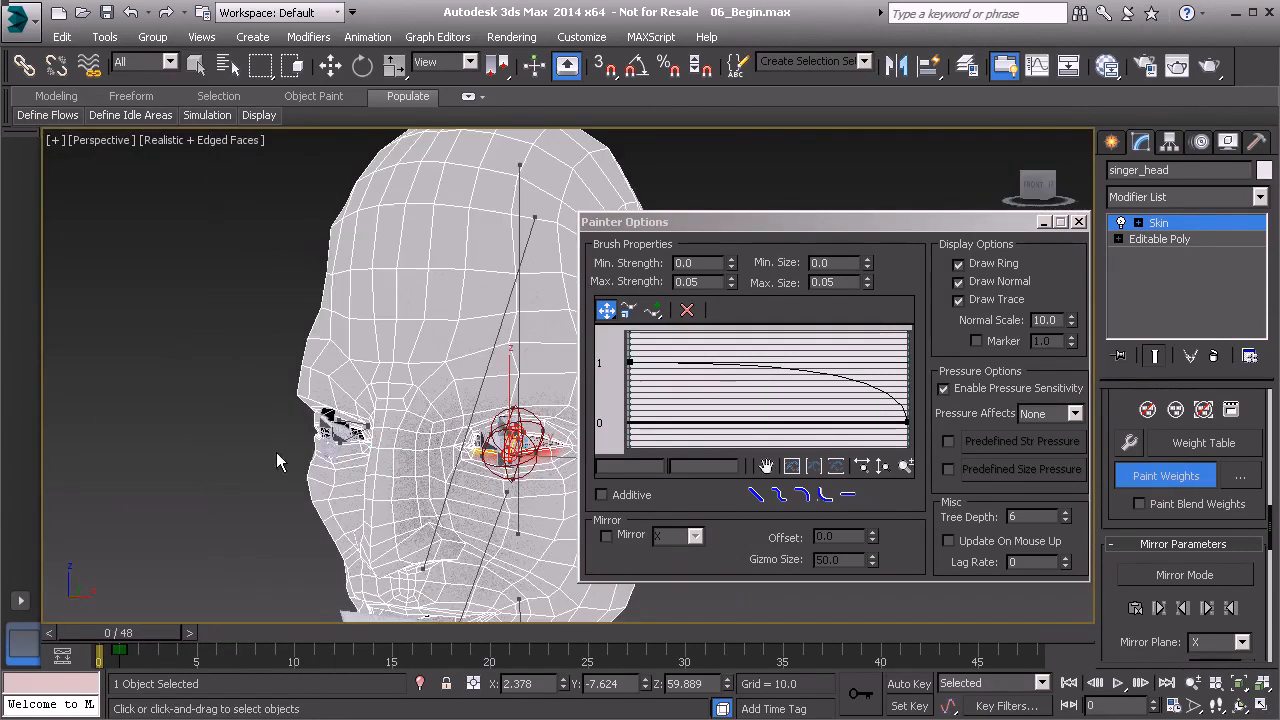
click(1190, 225)
middle_drag(442, 448, 310, 365)
alt+middle_drag(310, 365, 335, 359)
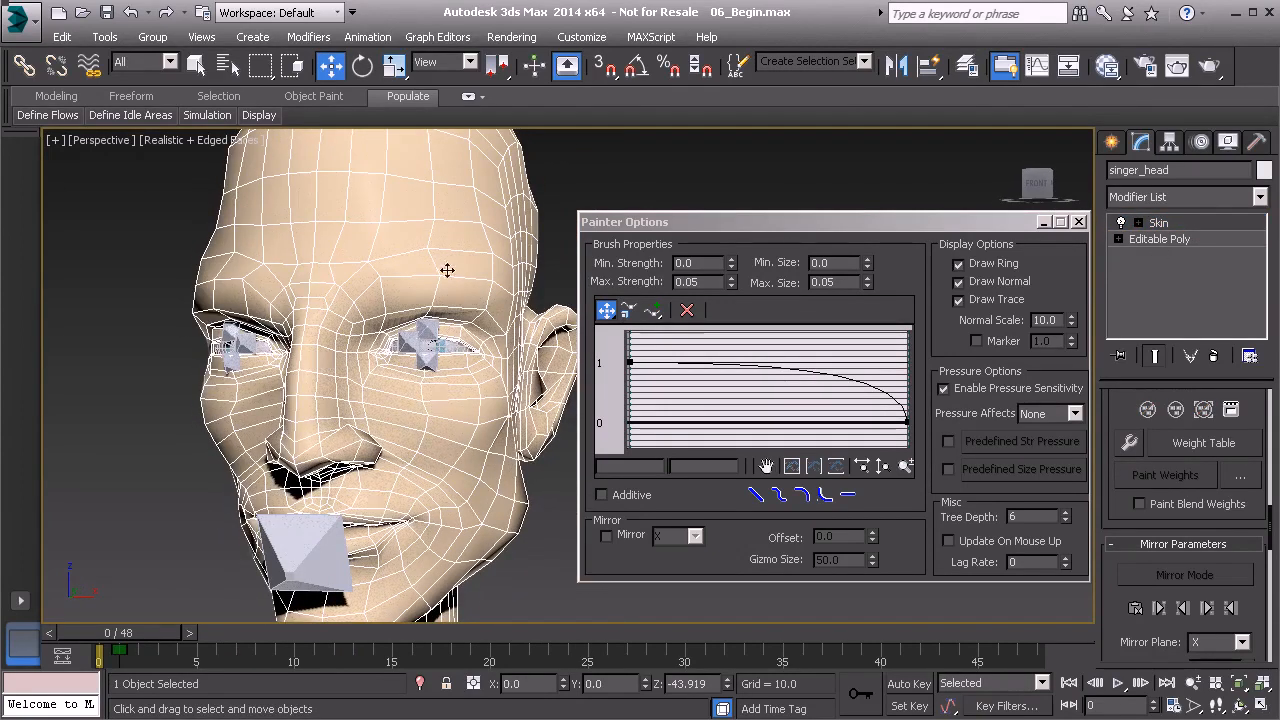
Step: Select the left lower eyelid bone Bn_L_LowerLid01 and delete its test animation
mouse_move(330, 455)
alt+middle_down()
mouse_move(344, 458)
mouse_move(346, 414)
alt+middle_up()
click(357, 393)
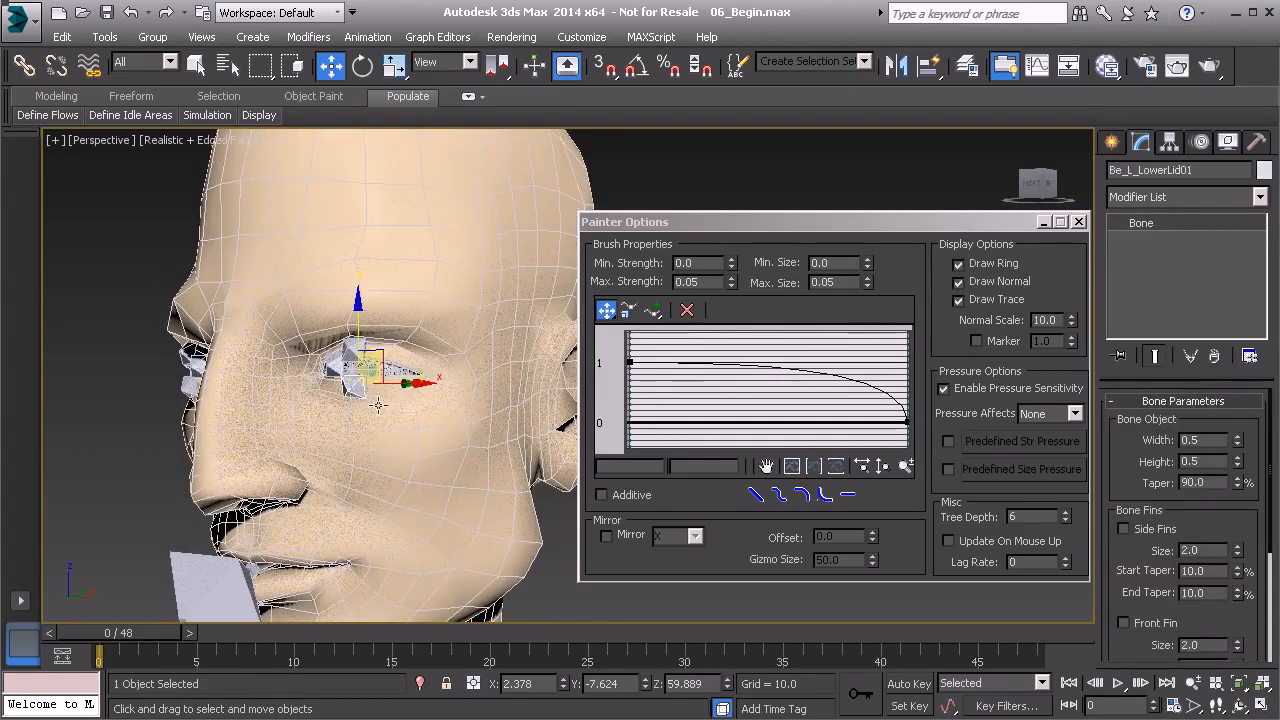
drag(366, 396, 386, 386)
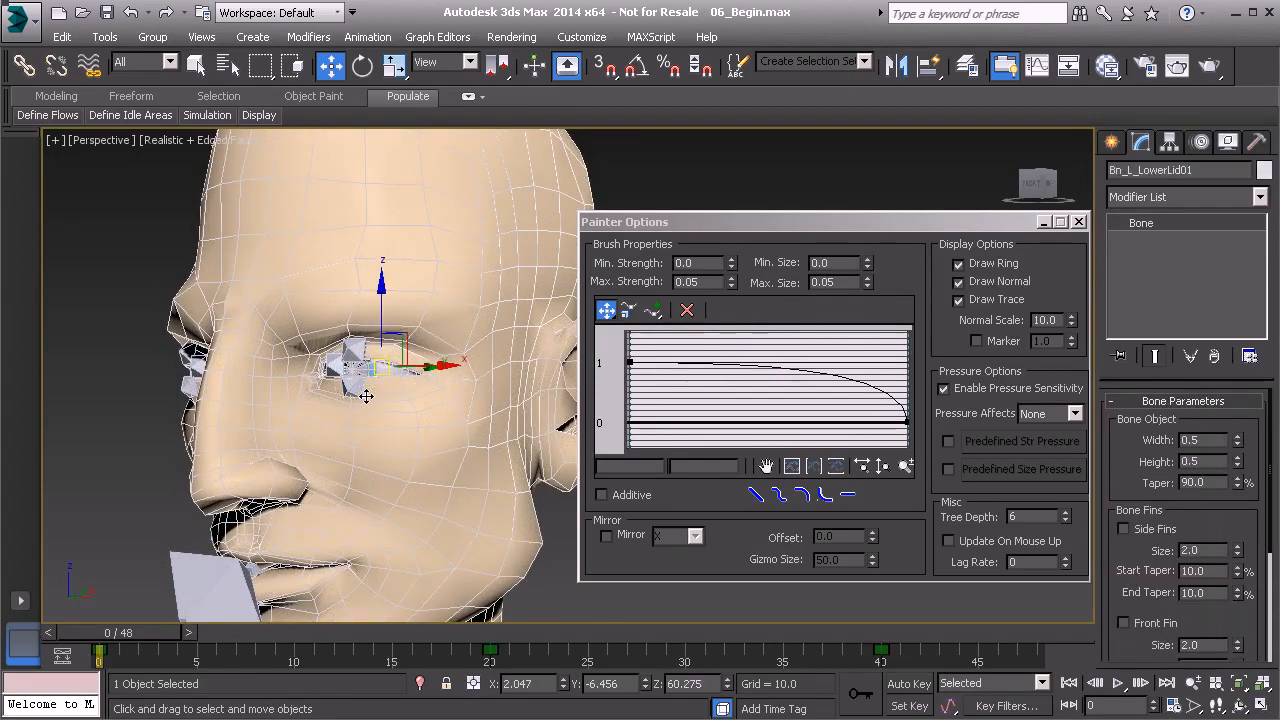
right_click(104, 350)
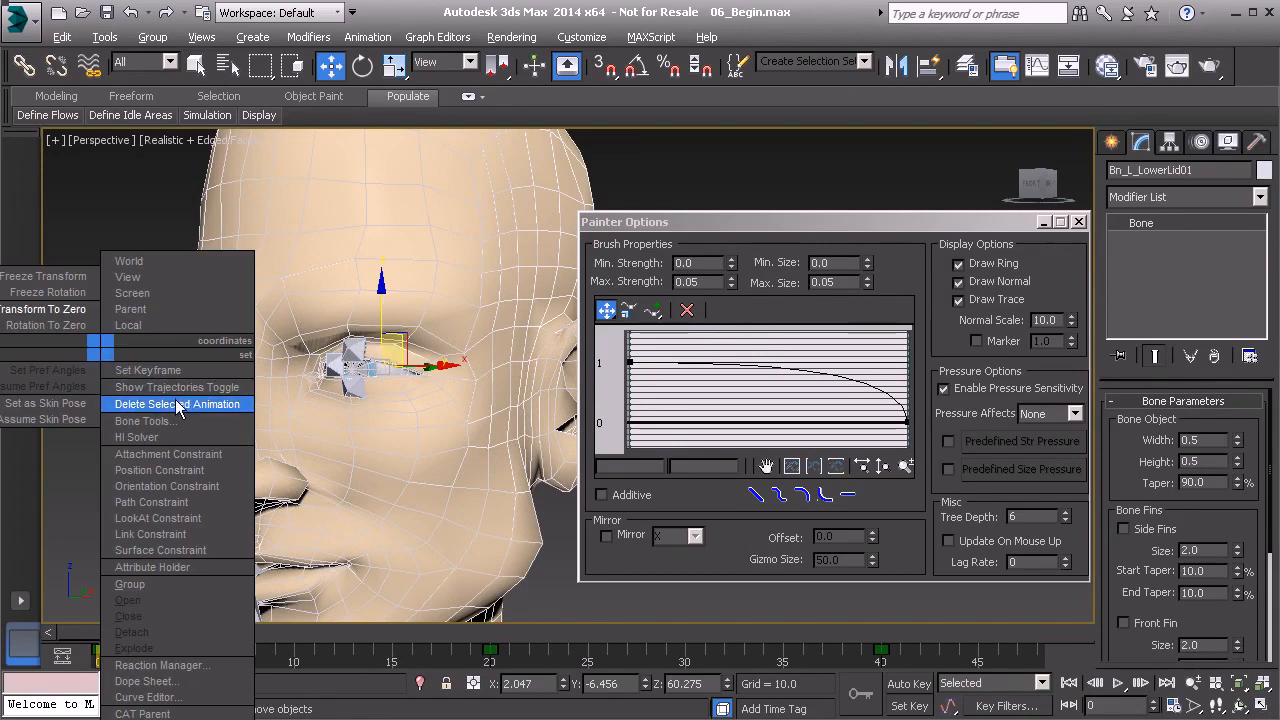
click(177, 404)
mouse_move(130, 637)
mouse_down()
mouse_move(295, 636)
mouse_move(503, 660)
mouse_move(138, 648)
mouse_up()
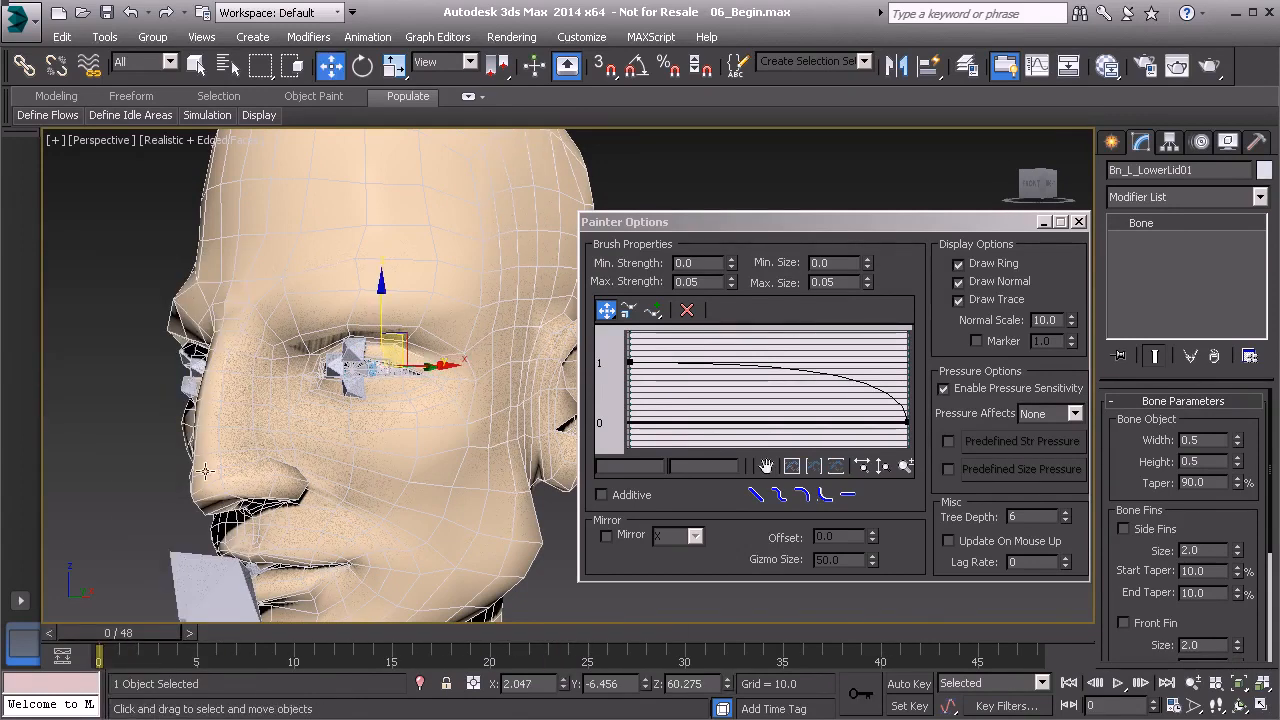
Step: Mirror the head's Skin weights by pasting the blue side to the green vertices in Mirror Mode, and leave envelope editing
alt+middle_drag(233, 473, 312, 408)
click(423, 299)
alt+middle_drag(309, 482, 399, 469)
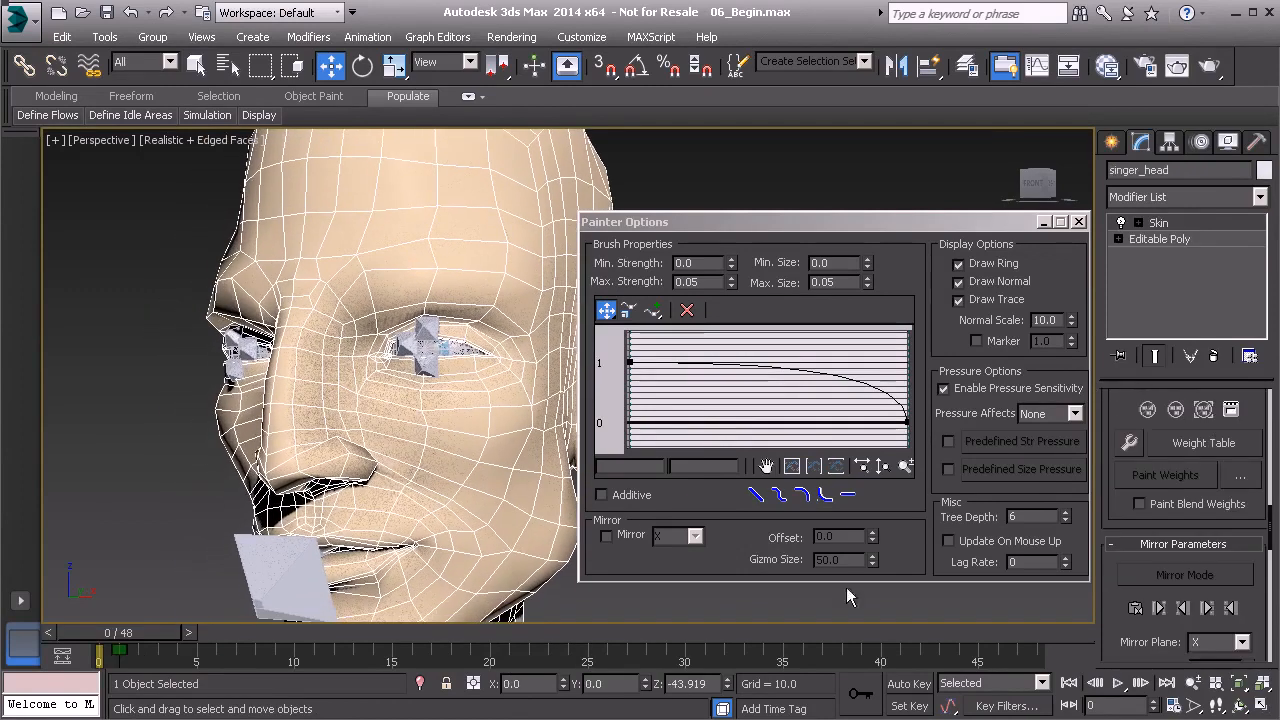
click(1198, 223)
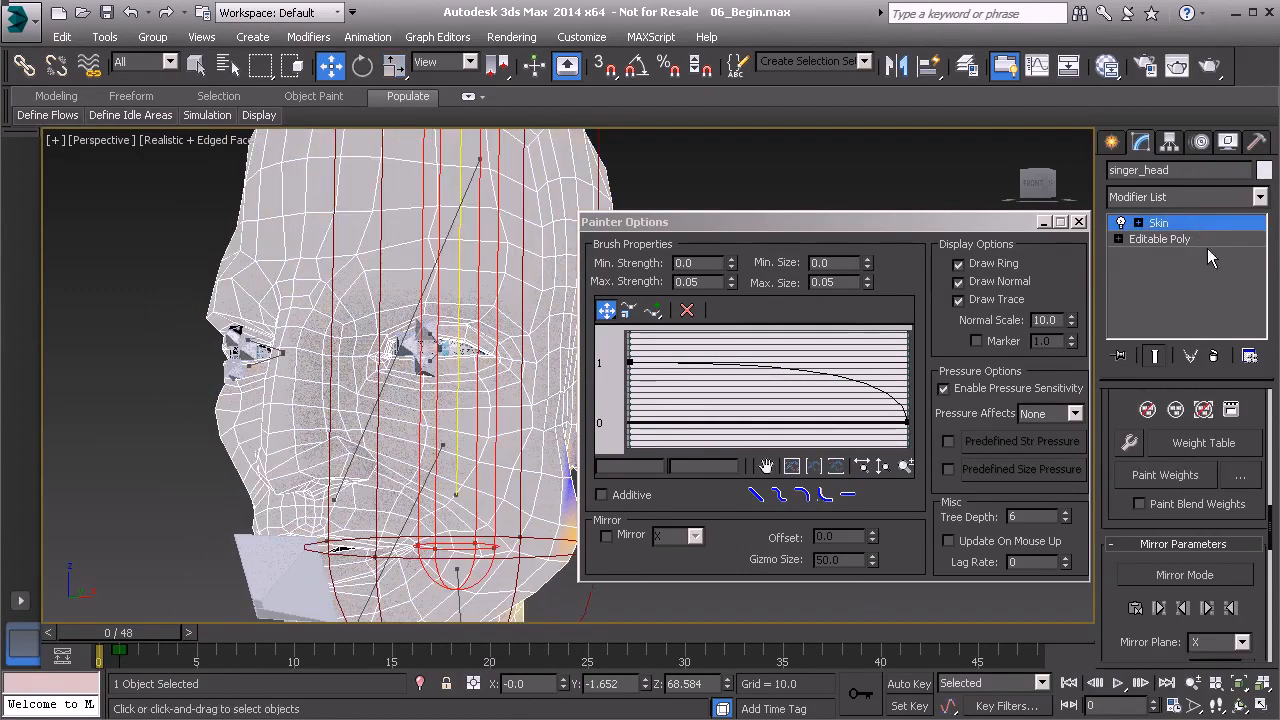
click(1195, 580)
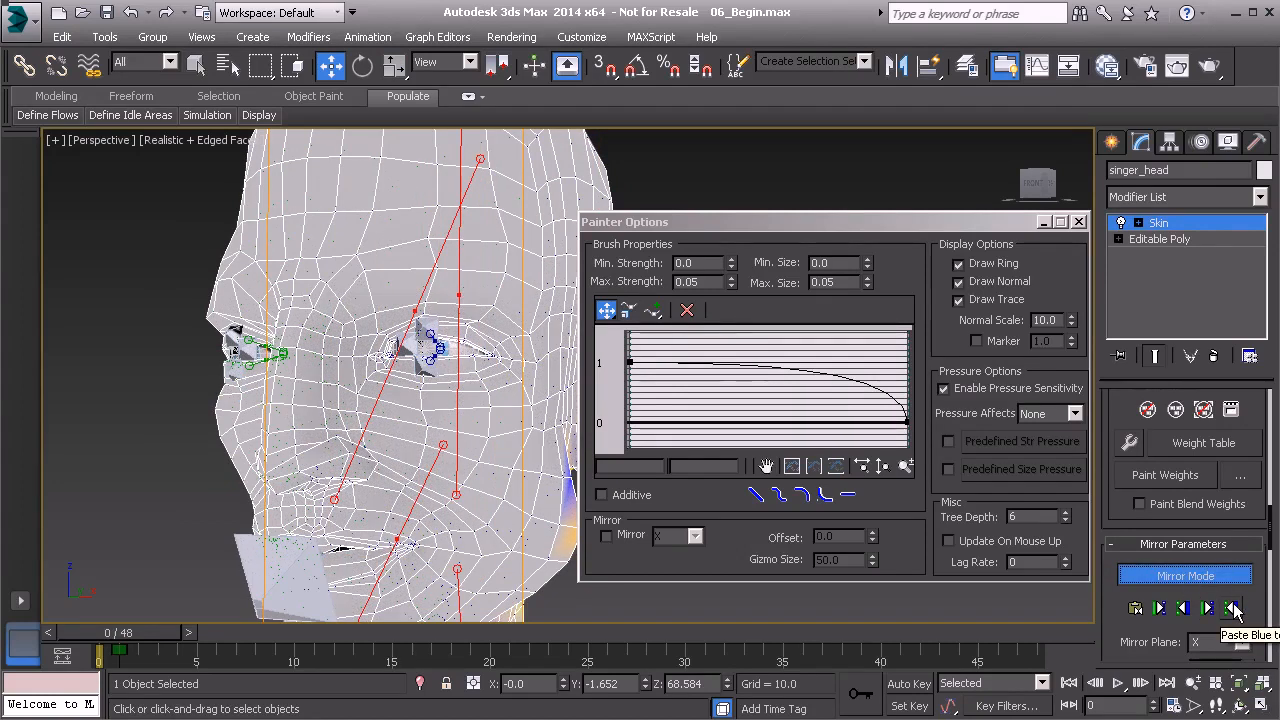
click(1234, 608)
alt+middle_drag(390, 442, 437, 406)
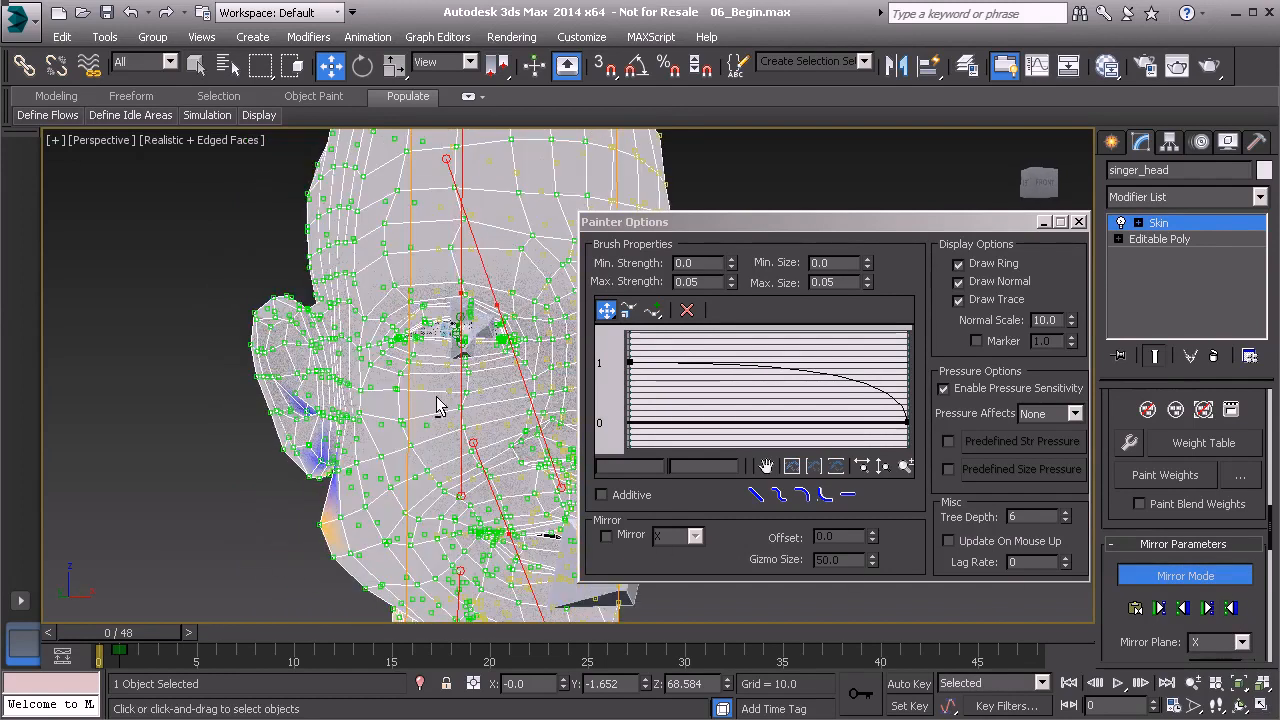
middle_drag(218, 251, 172, 340)
scroll(343, 433, up, 2)
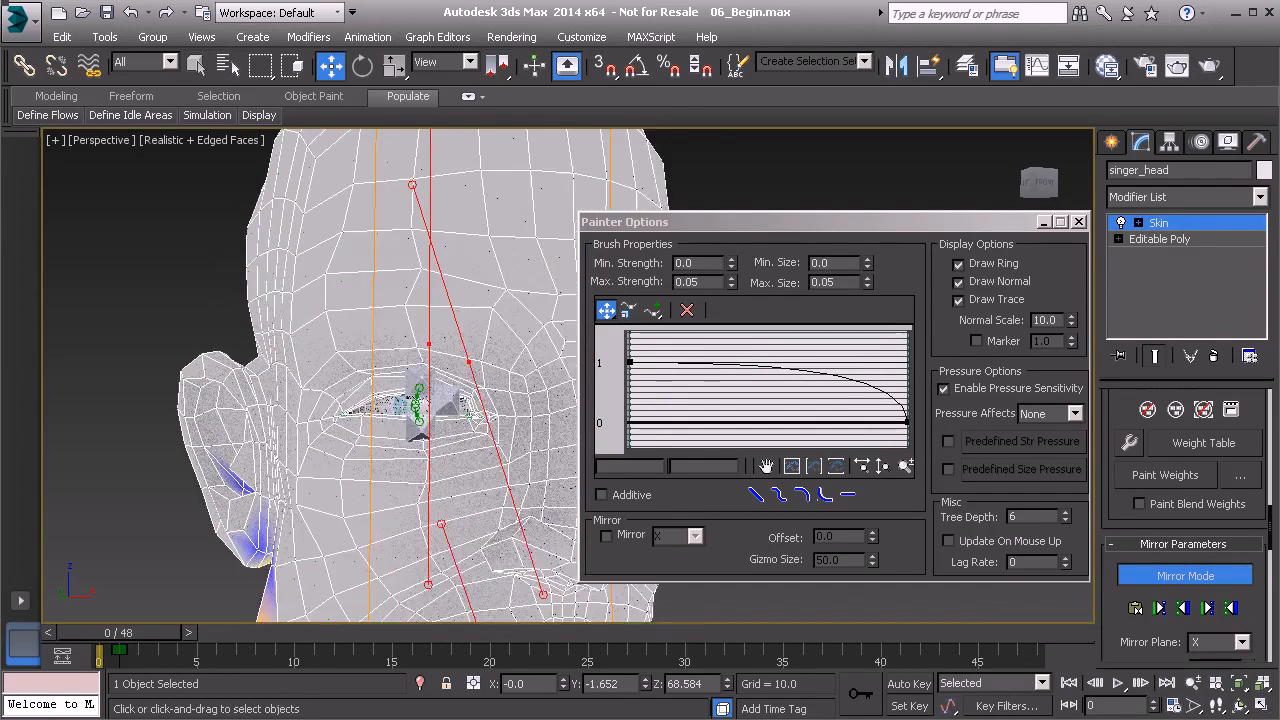
click(1183, 224)
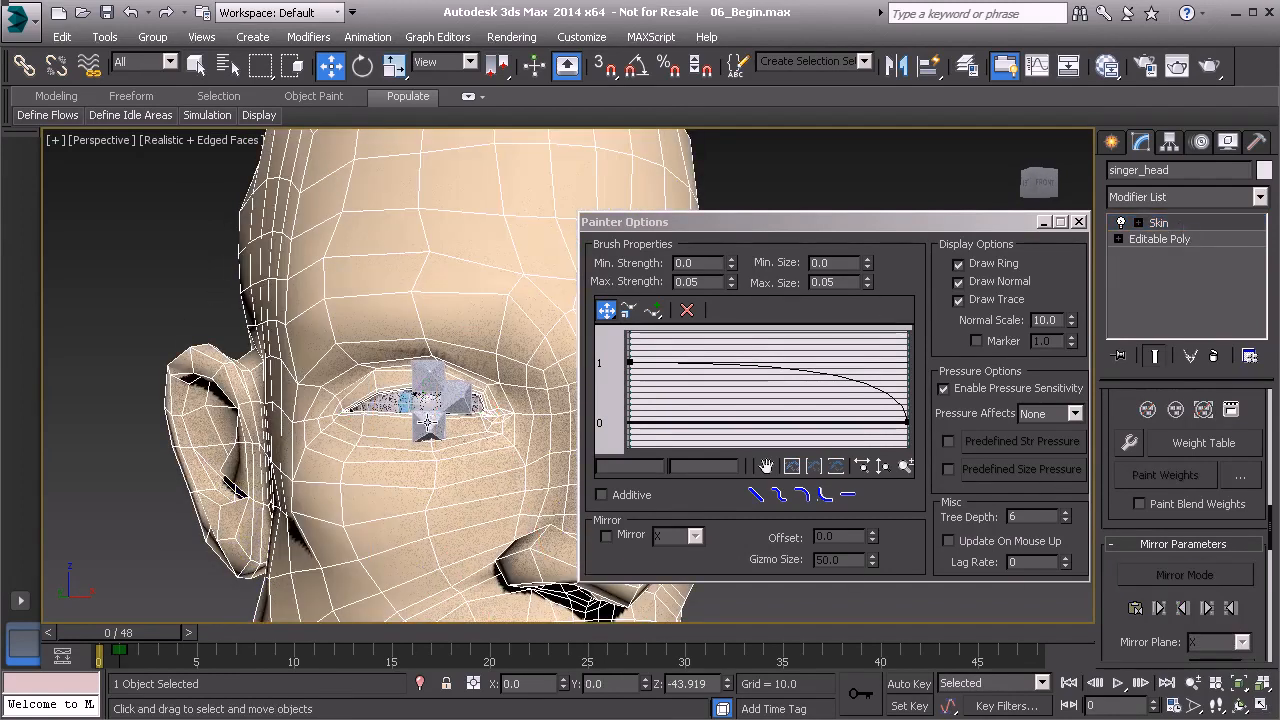
Step: Test-rotate the right lower eyelid bone Bn_R_LowerLid01 to check the mirrored weights
click(445, 418)
scroll(430, 410, up, 3)
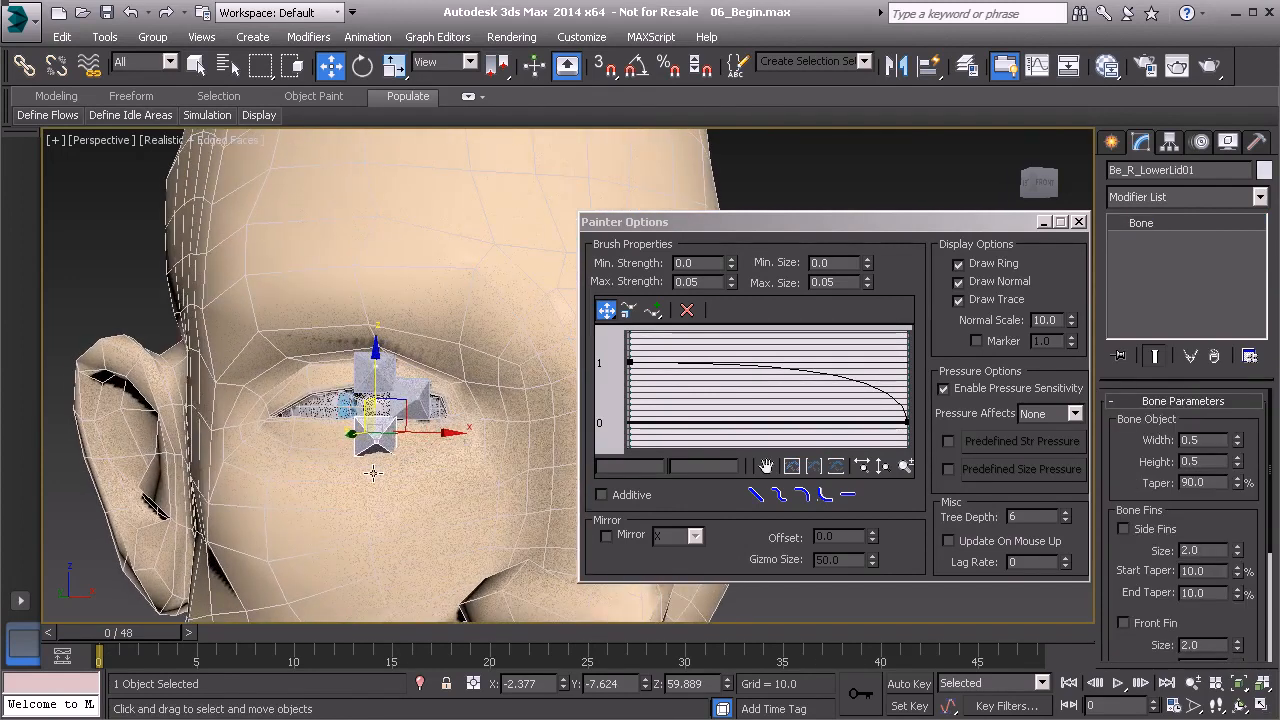
key(e)
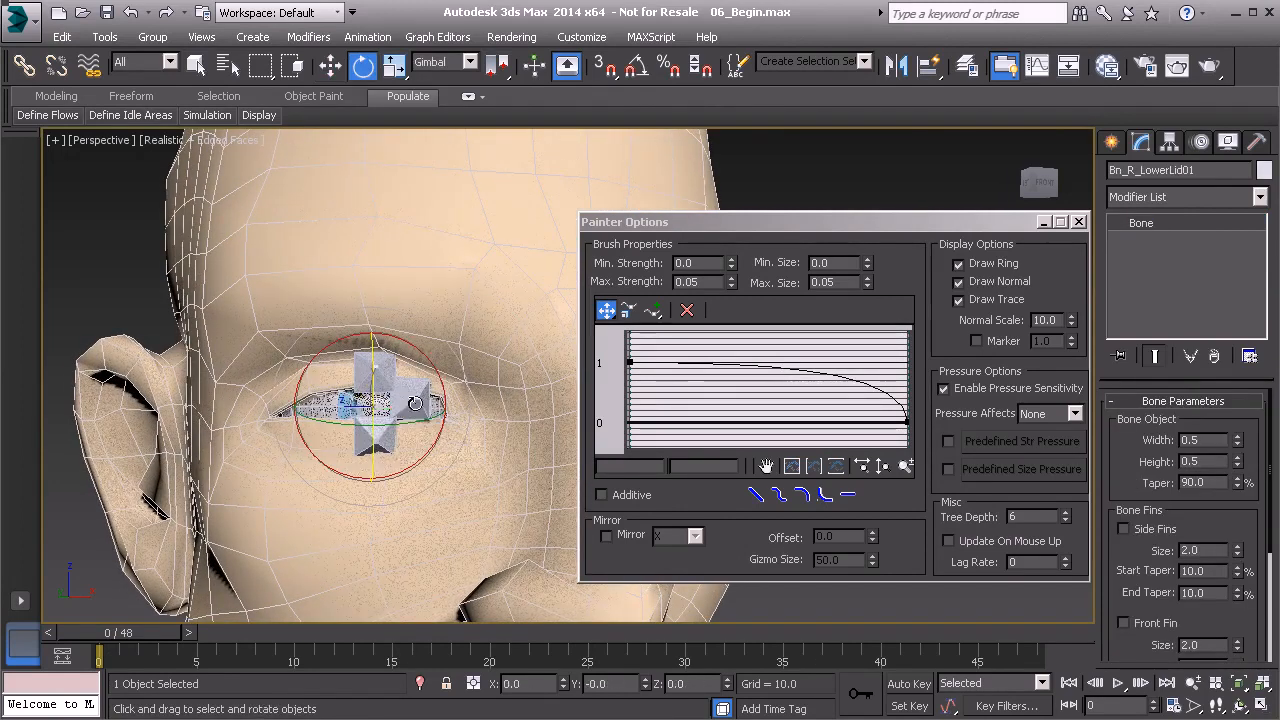
mouse_move(408, 388)
mouse_down()
mouse_move(401, 398)
mouse_move(424, 391)
mouse_up()
alt+middle_drag(424, 391, 430, 434)
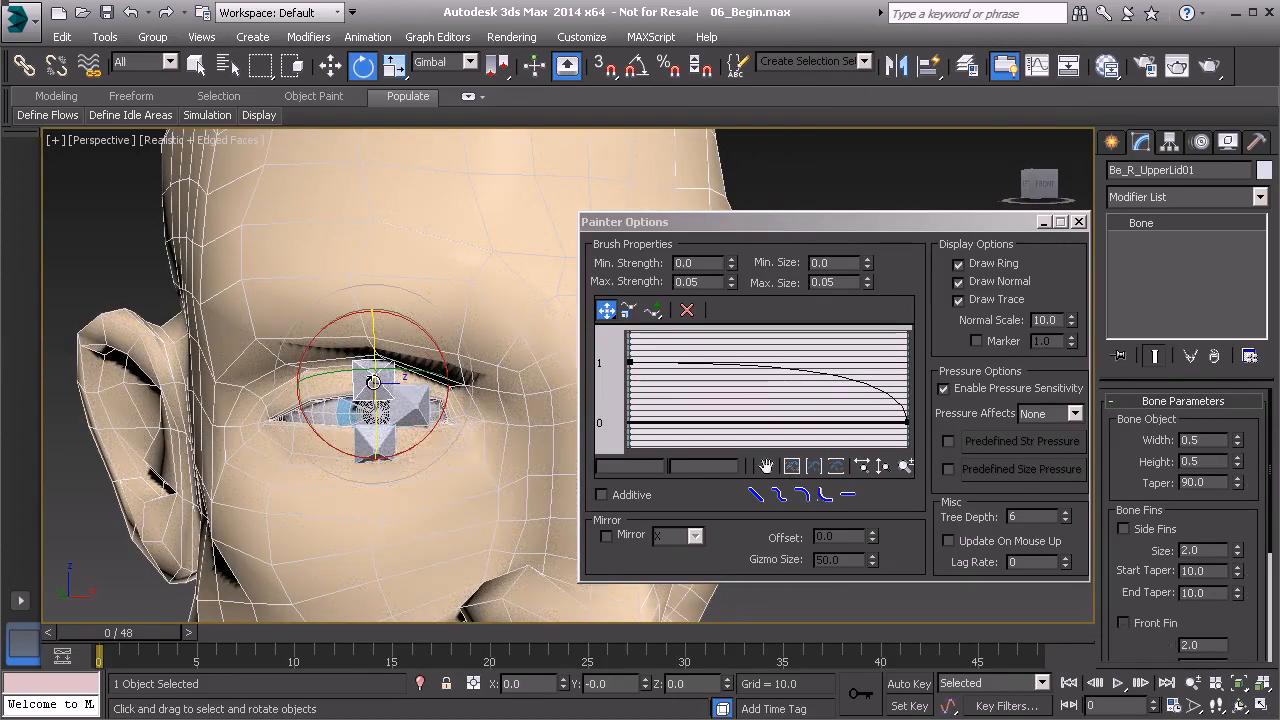
Step: Test-rotate the right upper eyelid bone Bn_R_UpperLid01 and cancel the rotation
drag(388, 403, 383, 423)
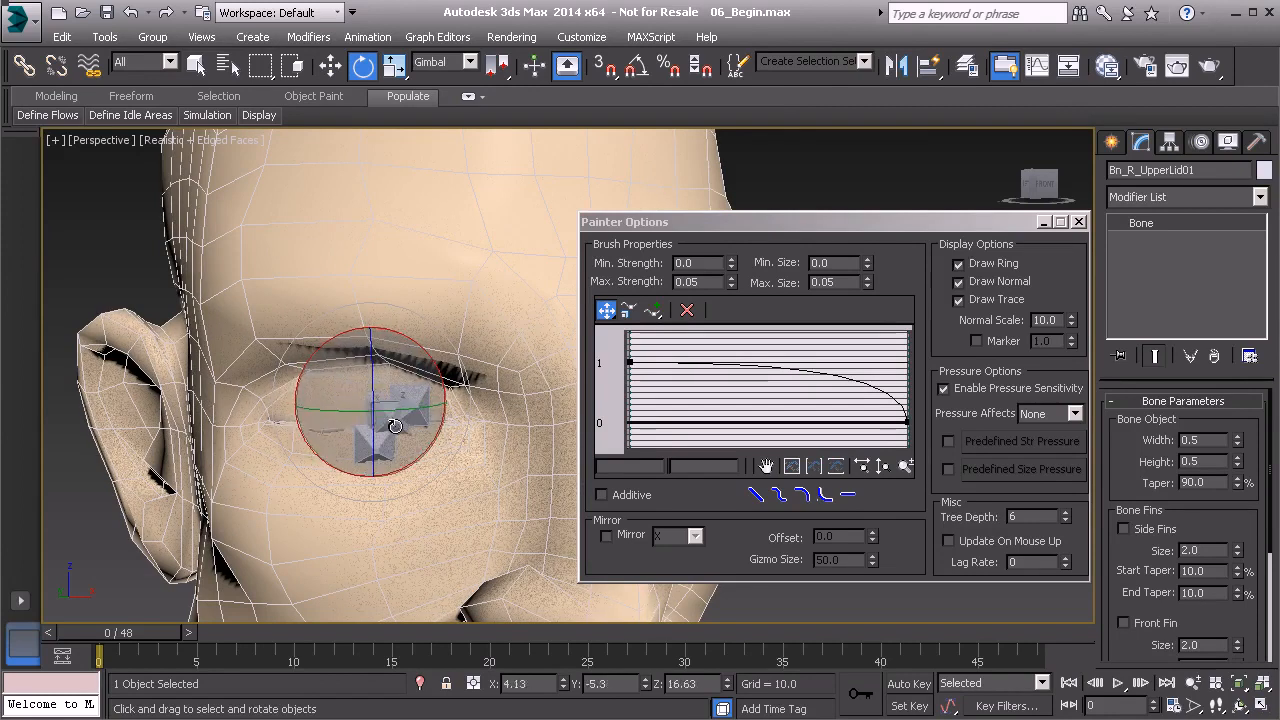
drag(360, 423, 404, 370)
alt+middle_drag(391, 458, 331, 400)
scroll(351, 449, down, 5)
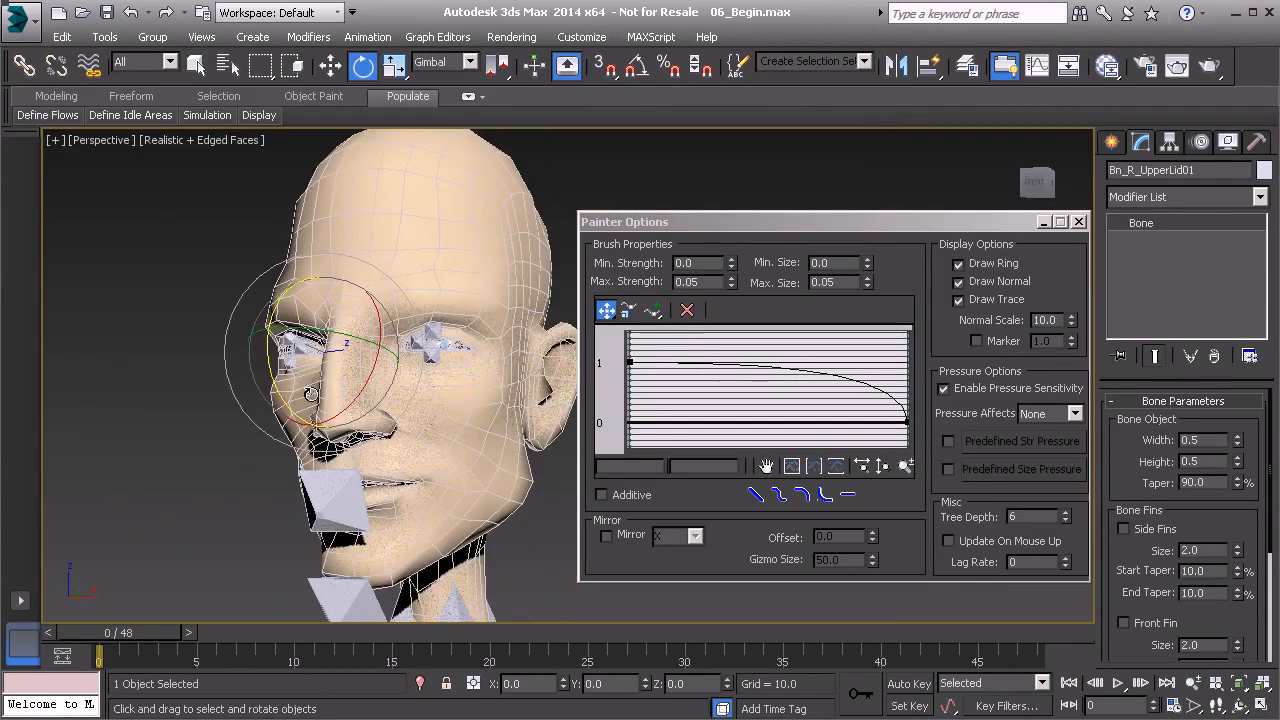
Step: Rotate the jaw bone Bn_UpperJaw01 to open the mouth wide and examine the lip vertices
mouse_move(337, 520)
alt+middle_down()
mouse_move(360, 487)
mouse_move(332, 494)
mouse_move(345, 483)
alt+middle_up()
click(322, 502)
click(345, 483)
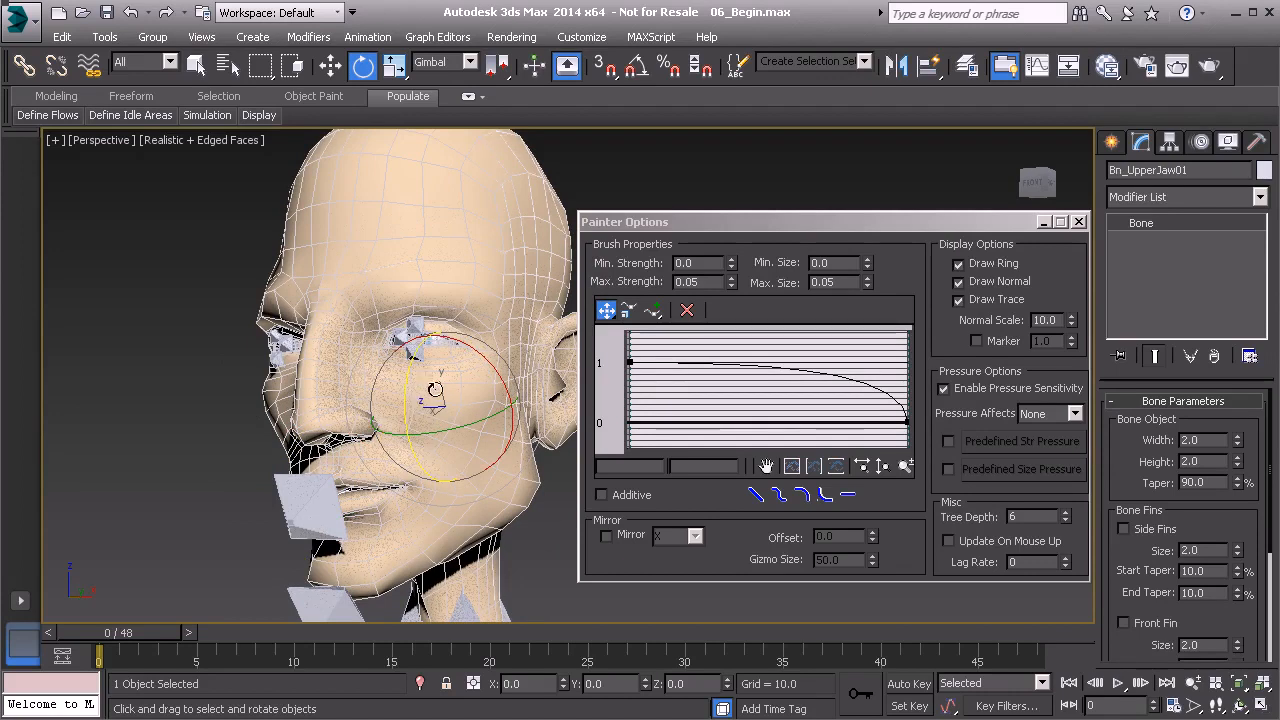
drag(434, 396, 328, 443)
scroll(327, 443, up, 1)
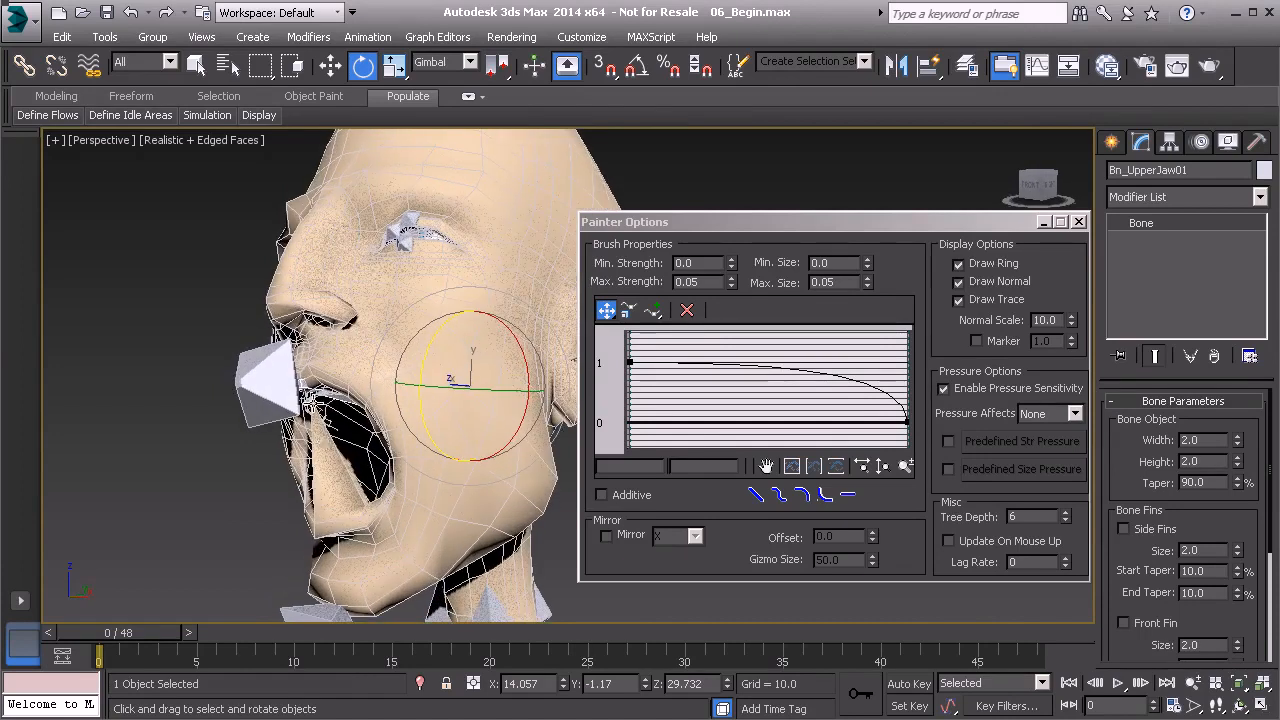
scroll(323, 420, up, 3)
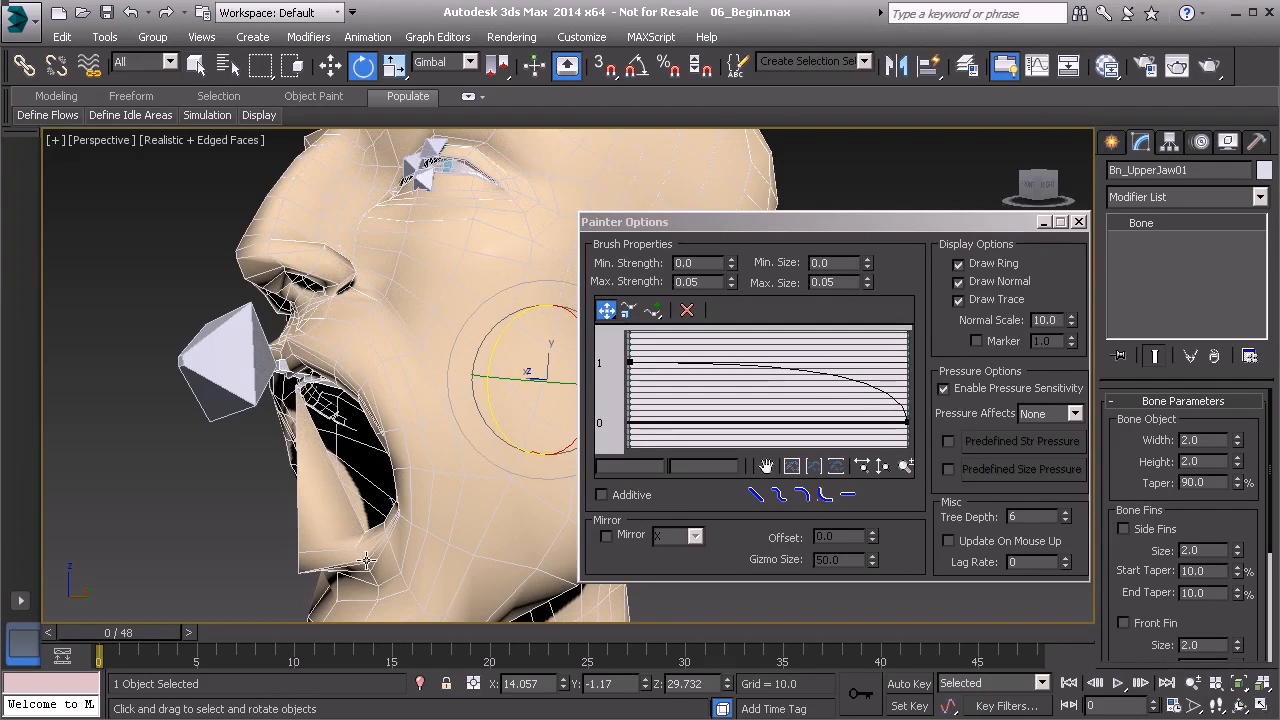
mouse_move(250, 476)
alt+middle_down()
mouse_move(346, 442)
mouse_move(212, 468)
mouse_move(340, 472)
alt+middle_up()
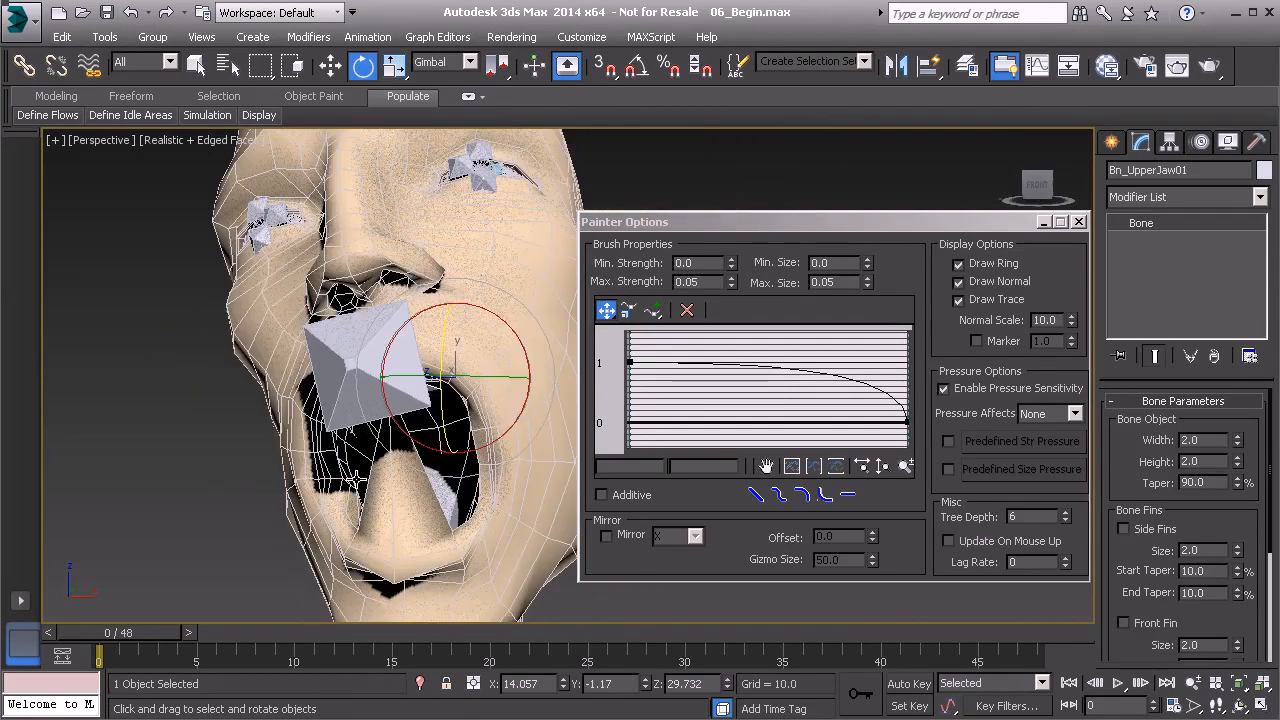
mouse_move(337, 366)
alt+middle_down()
mouse_move(383, 366)
mouse_move(411, 415)
mouse_move(286, 440)
alt+middle_up()
Step: Select the lower jaw envelope in the head's Skin modifier, set the brush's max strength to 1.0, and turn on weight painting
click(385, 382)
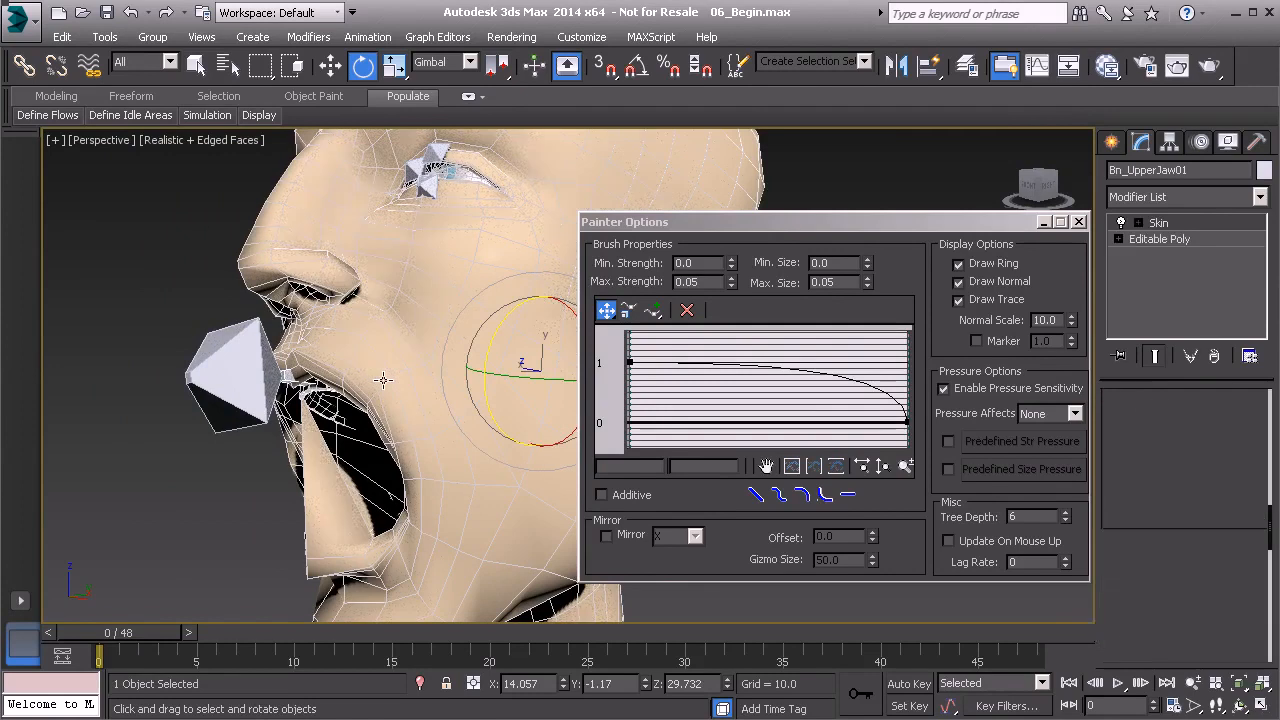
middle_drag(384, 381, 394, 432)
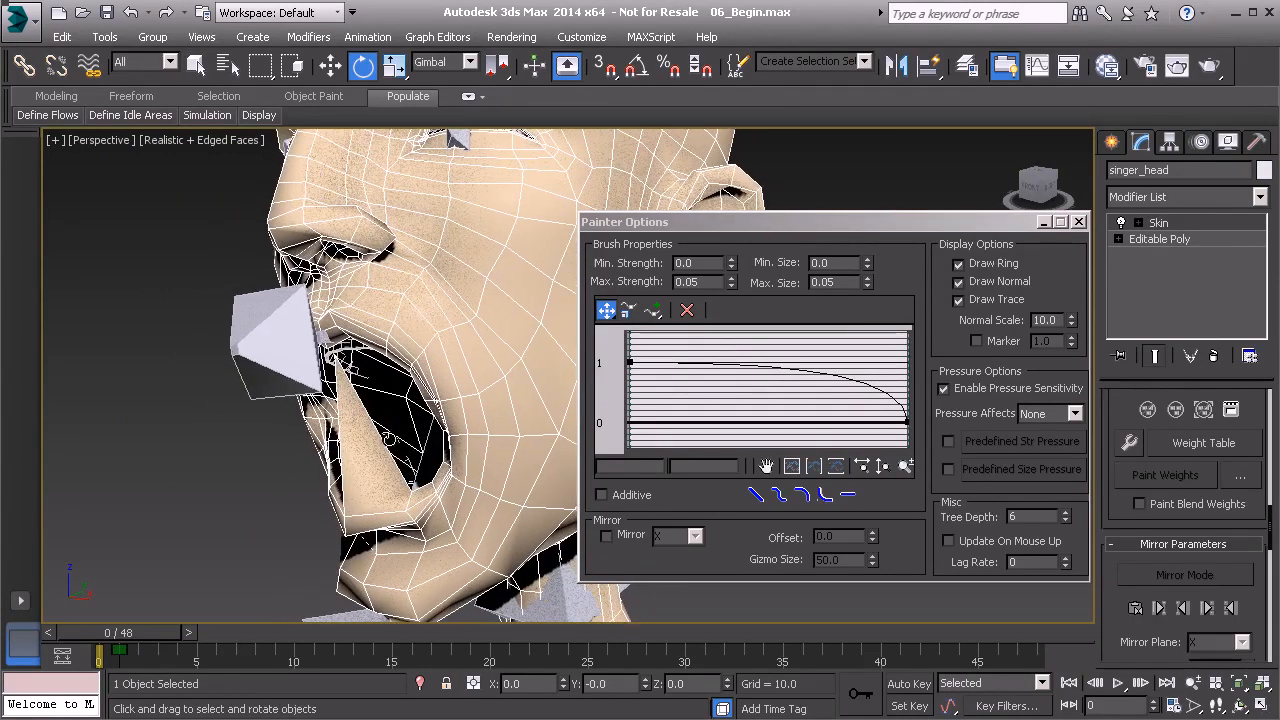
alt+middle_drag(310, 396, 298, 397)
click(1194, 224)
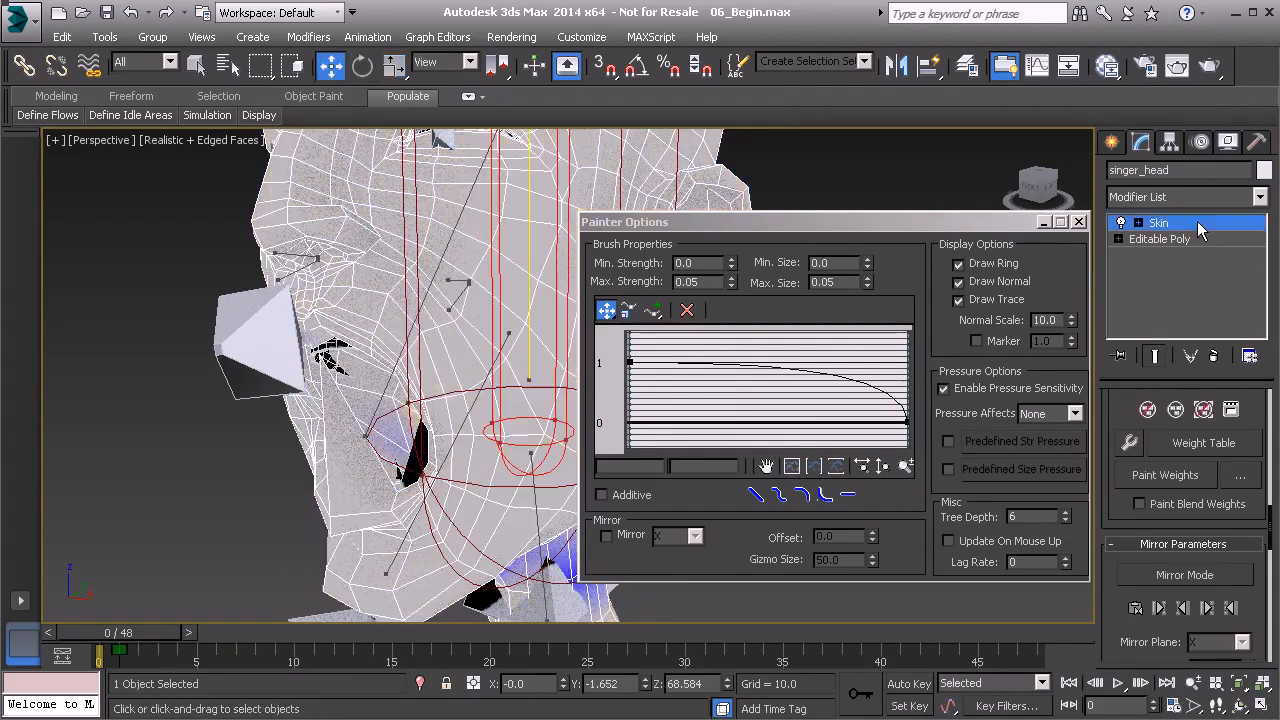
click(448, 453)
click(699, 284)
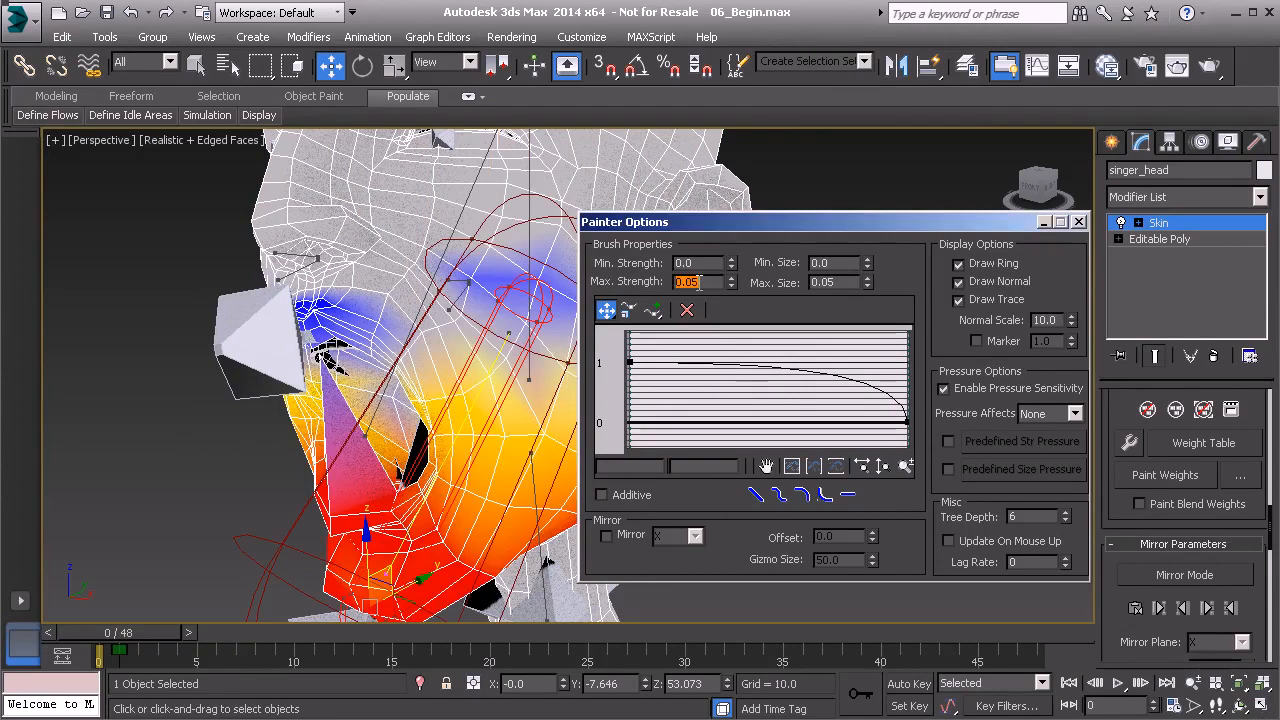
click(1164, 480)
Step: Paint full lower jaw weight onto the stray lower-lip vertices stretching across the open mouth, and leave envelope editing
mouse_move(306, 416)
alt+middle_down()
mouse_move(349, 443)
mouse_move(336, 430)
alt+middle_up()
scroll(328, 430, up, 3)
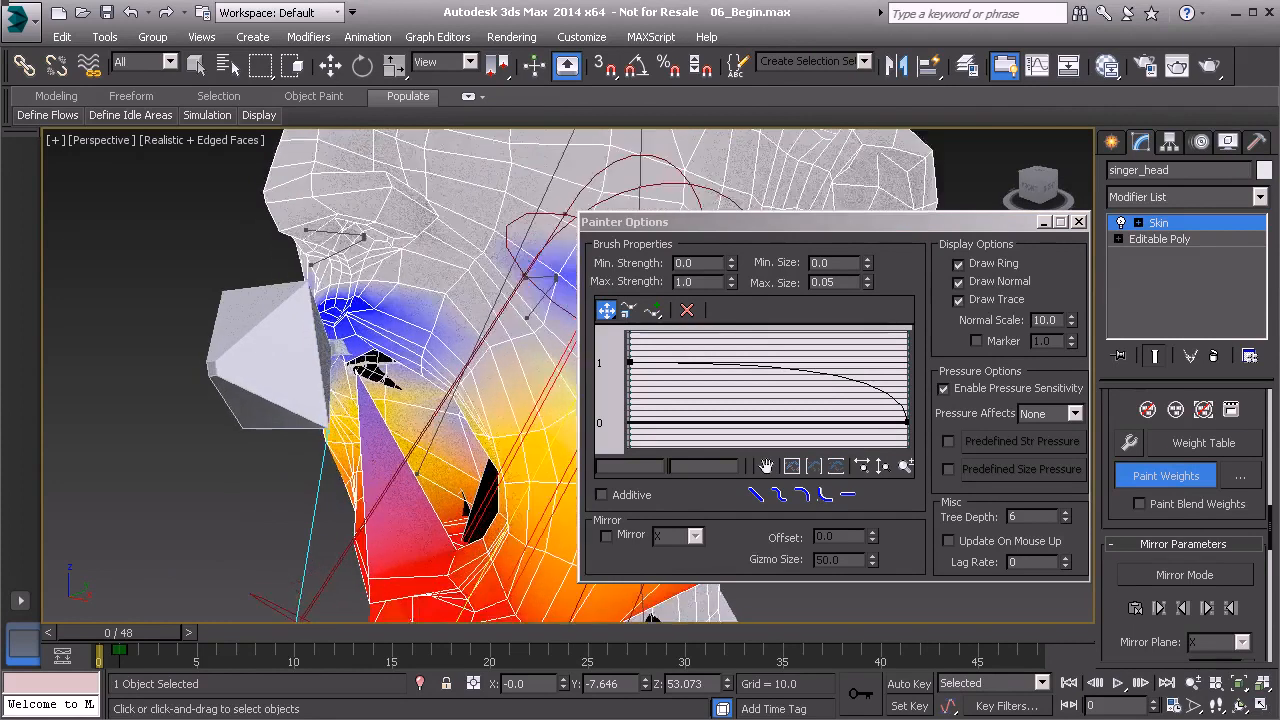
scroll(372, 362, up, 4)
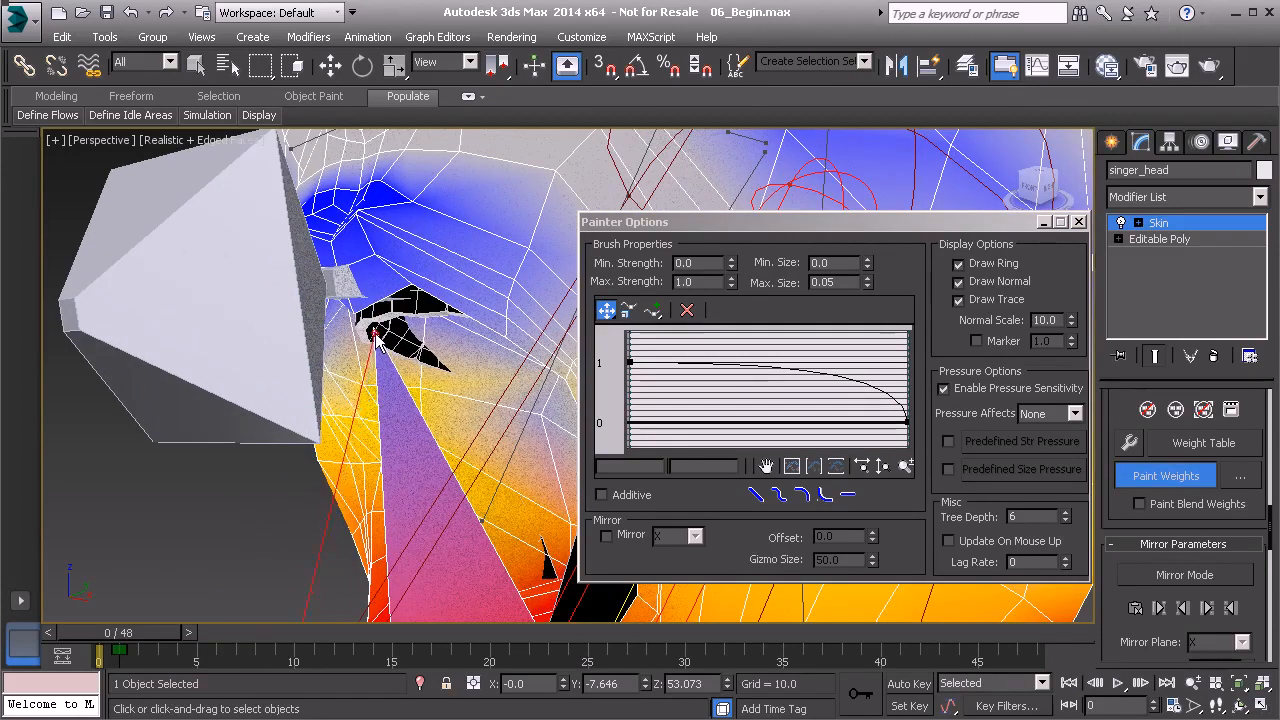
click(420, 539)
alt+middle_drag(422, 540, 420, 397)
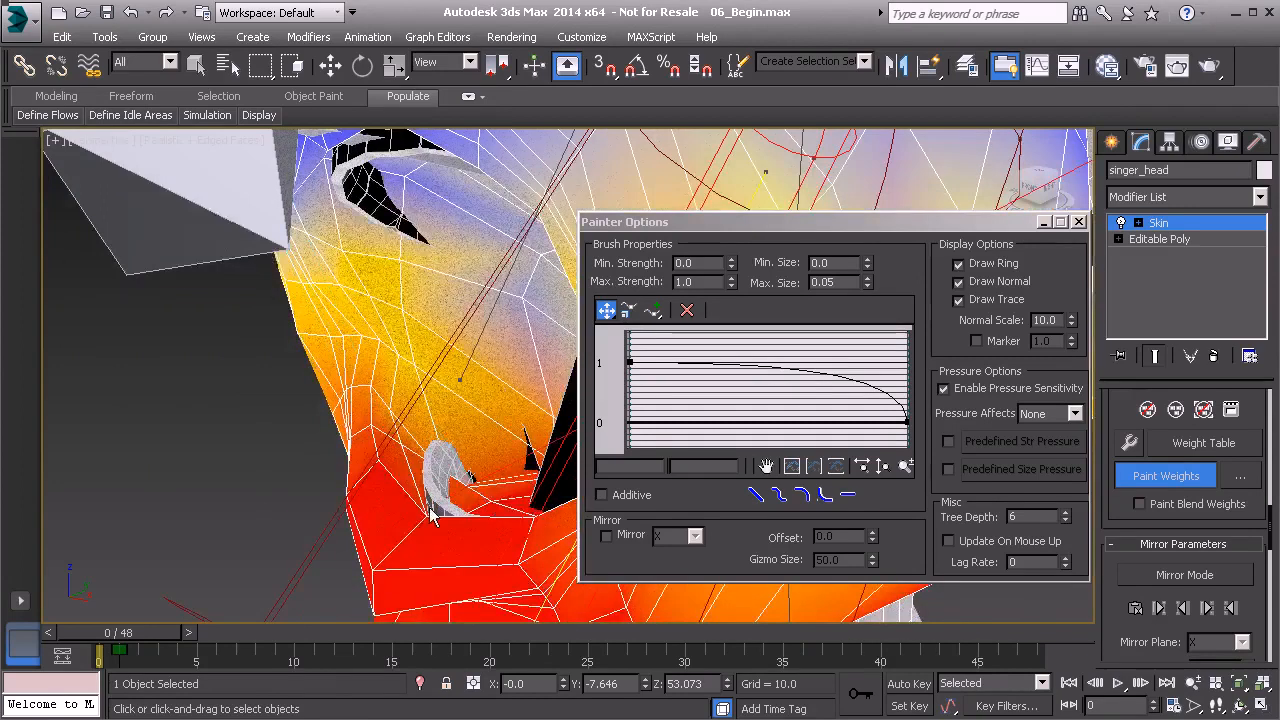
scroll(376, 453, down, 4)
alt+middle_drag(376, 453, 430, 373)
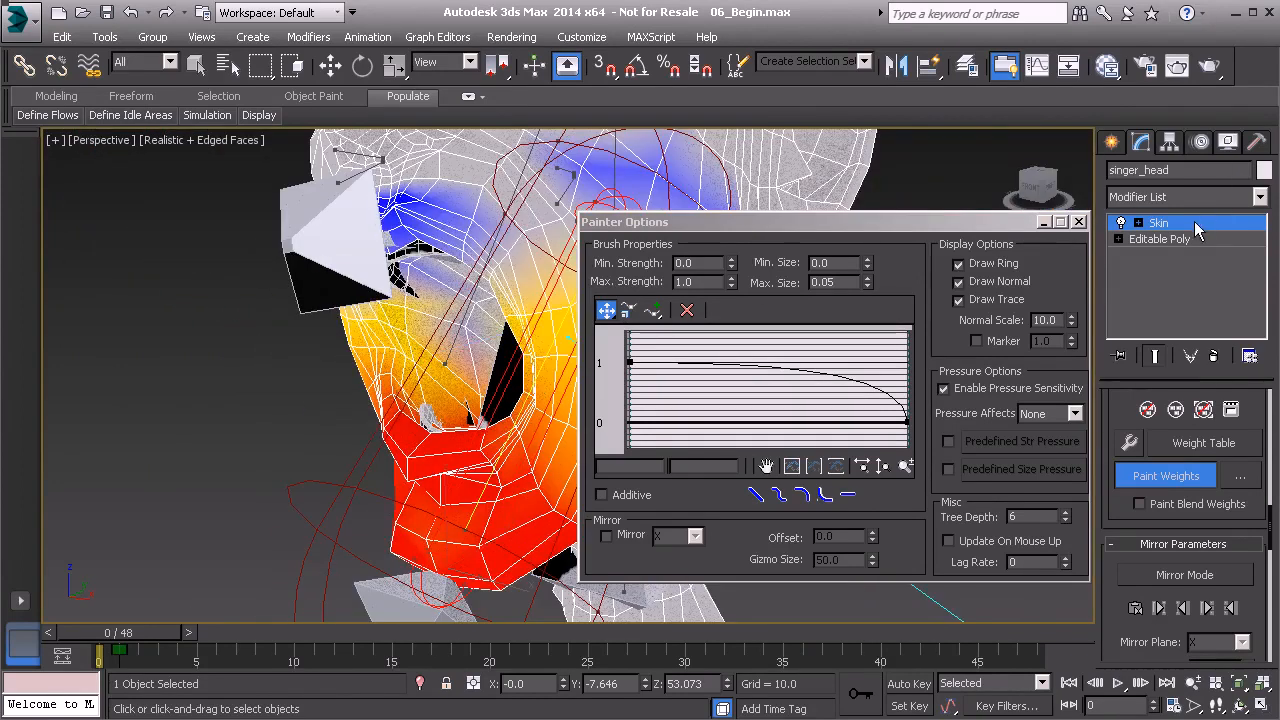
key(w)
scroll(399, 441, up, 5)
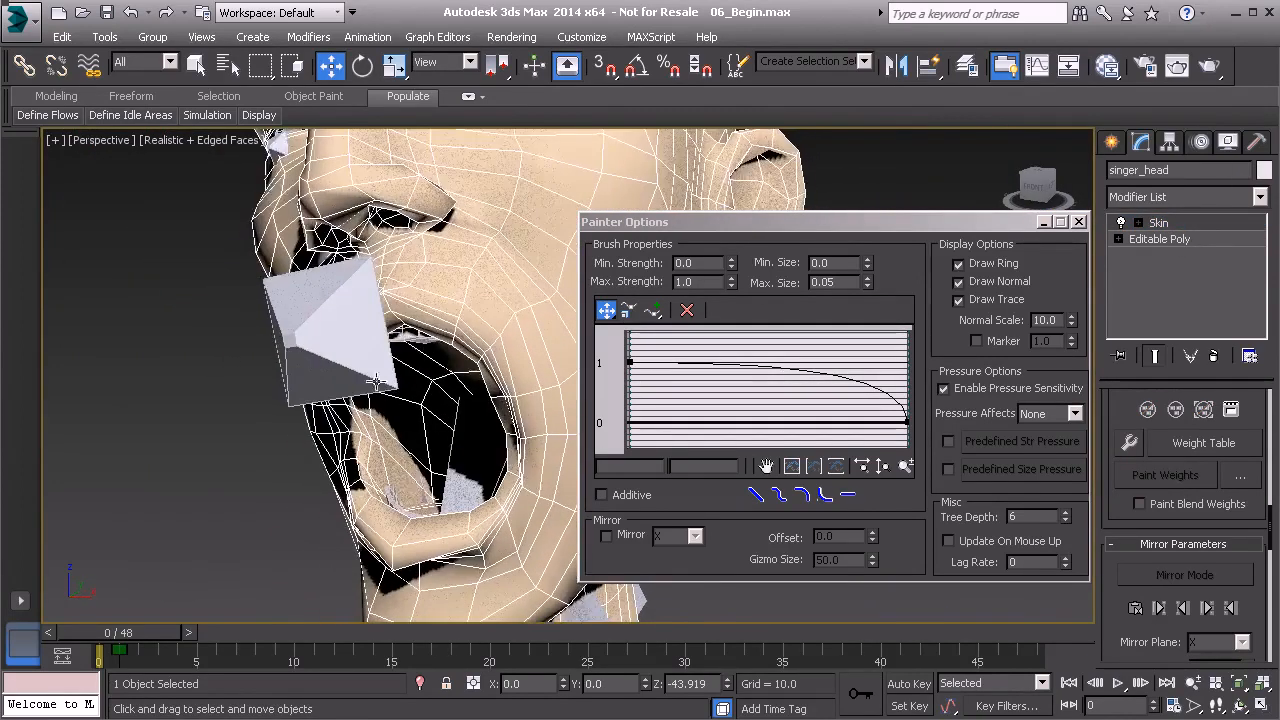
scroll(399, 441, down, 4)
Step: Reset the jaw bones Bn_LowerJaw01 and Bn_UpperJaw01 to their rest pose with Transform To Zero
click(428, 445)
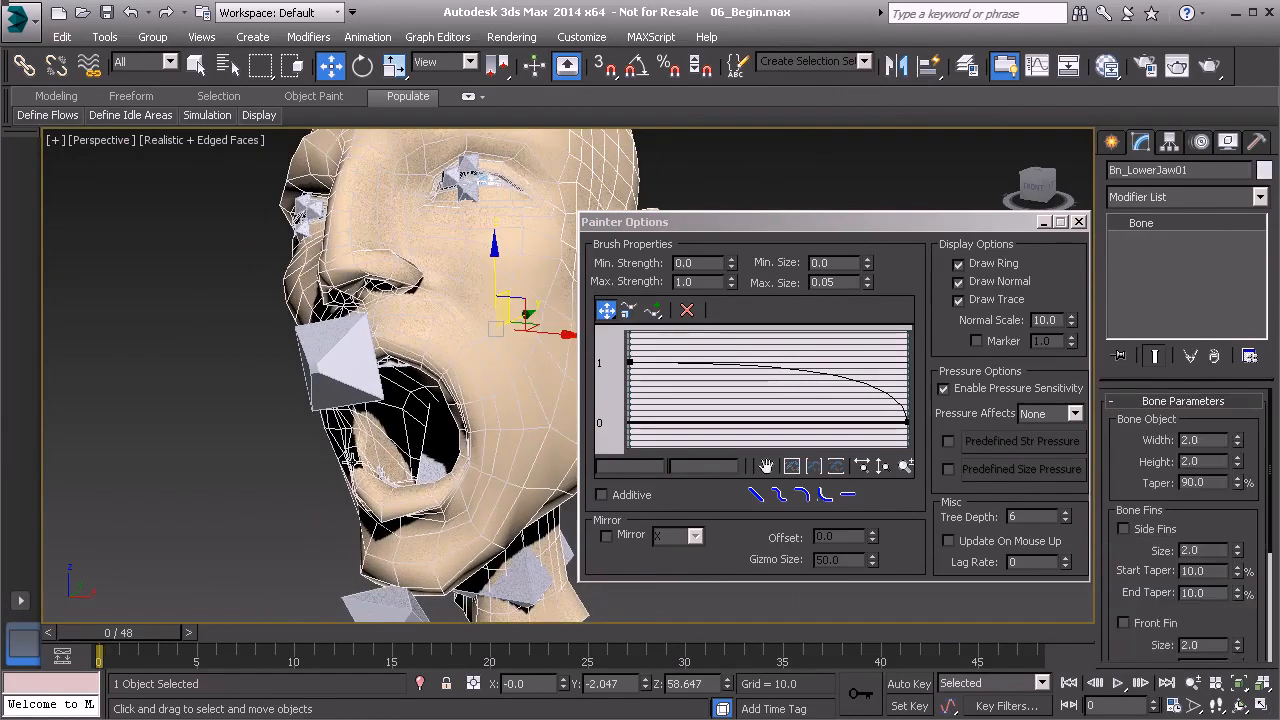
right_click(155, 413)
click(123, 364)
alt+middle_drag(423, 342, 385, 345)
click(302, 376)
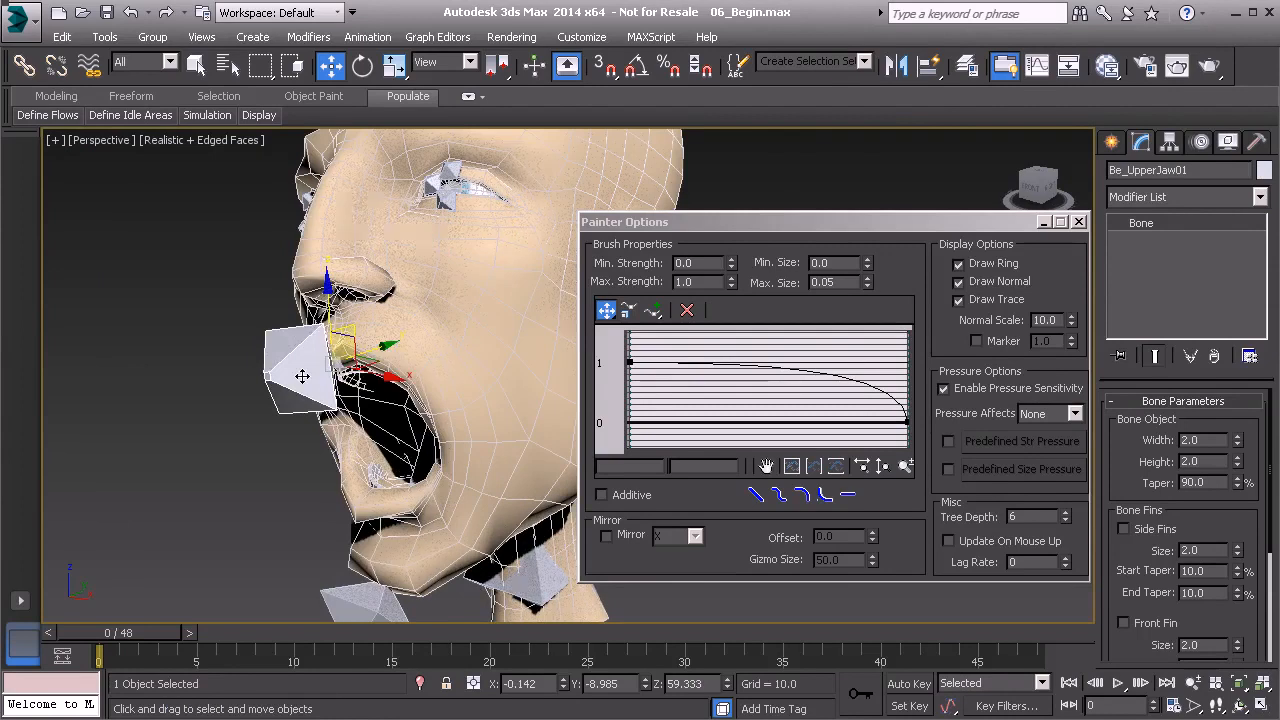
key(Page_Up)
alt+right_click(217, 311)
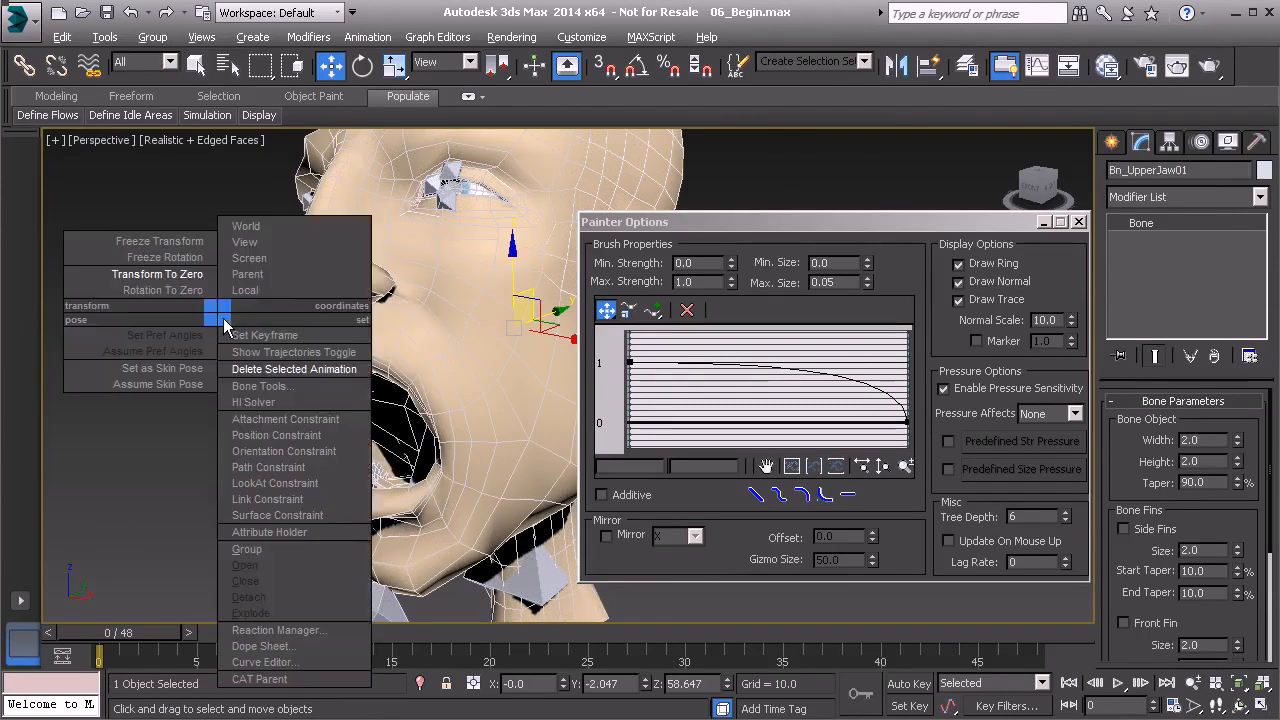
click(193, 276)
alt+middle_drag(193, 276, 318, 335)
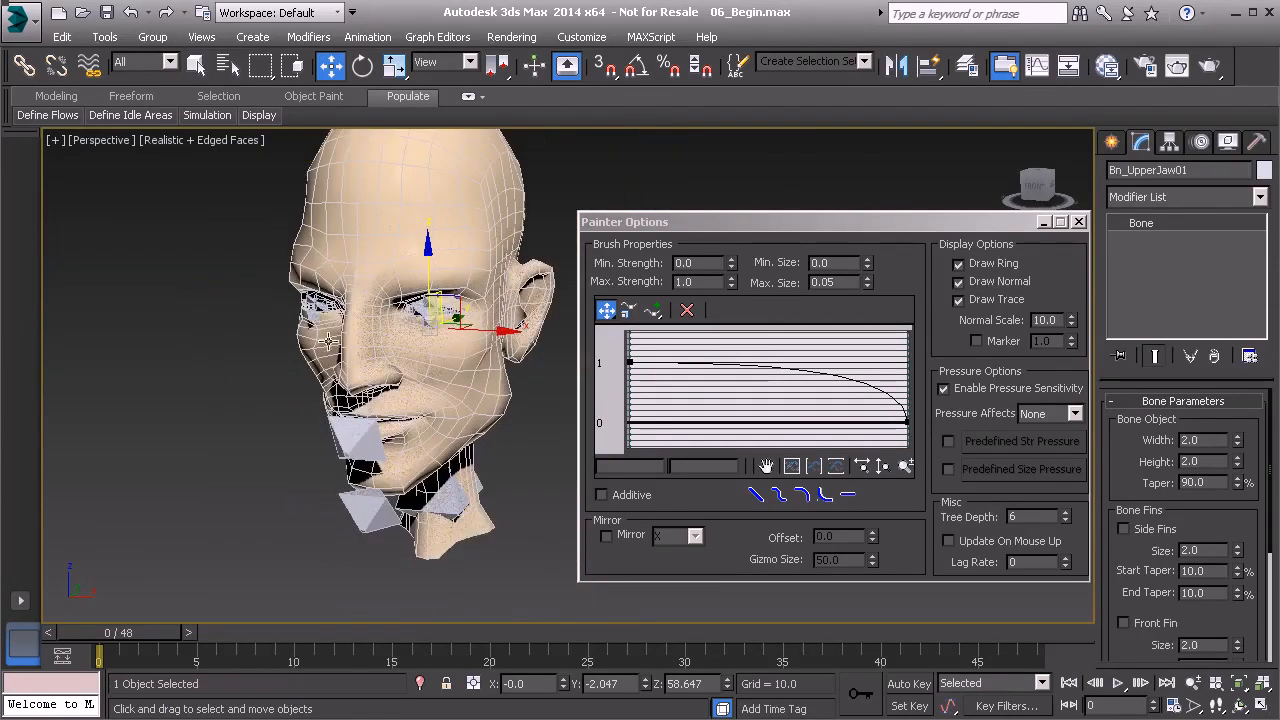
Step: Close the Painter Options window and deselect everything in the scene
click(1079, 221)
mouse_move(714, 438)
alt+middle_down()
mouse_move(668, 470)
mouse_move(628, 428)
alt+middle_up()
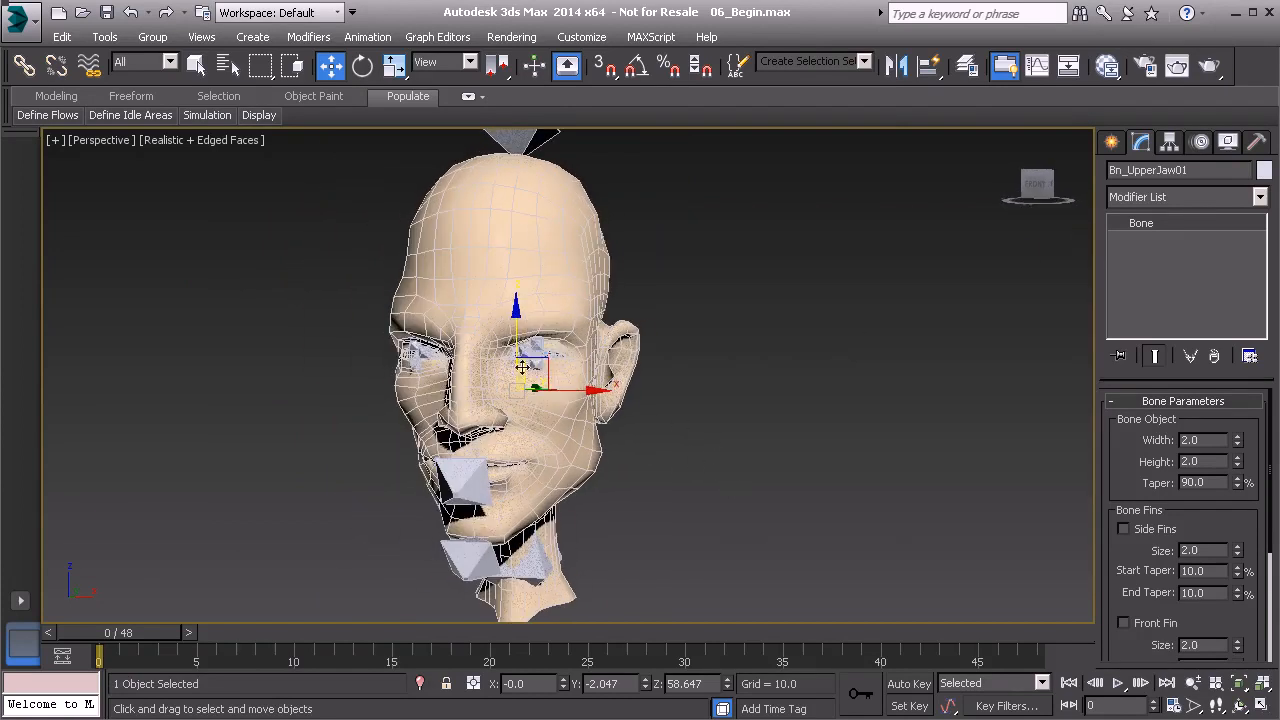
mouse_move(582, 387)
middle_down()
mouse_move(585, 399)
mouse_move(606, 395)
middle_up()
click(739, 351)
scroll(608, 398, up, 3)
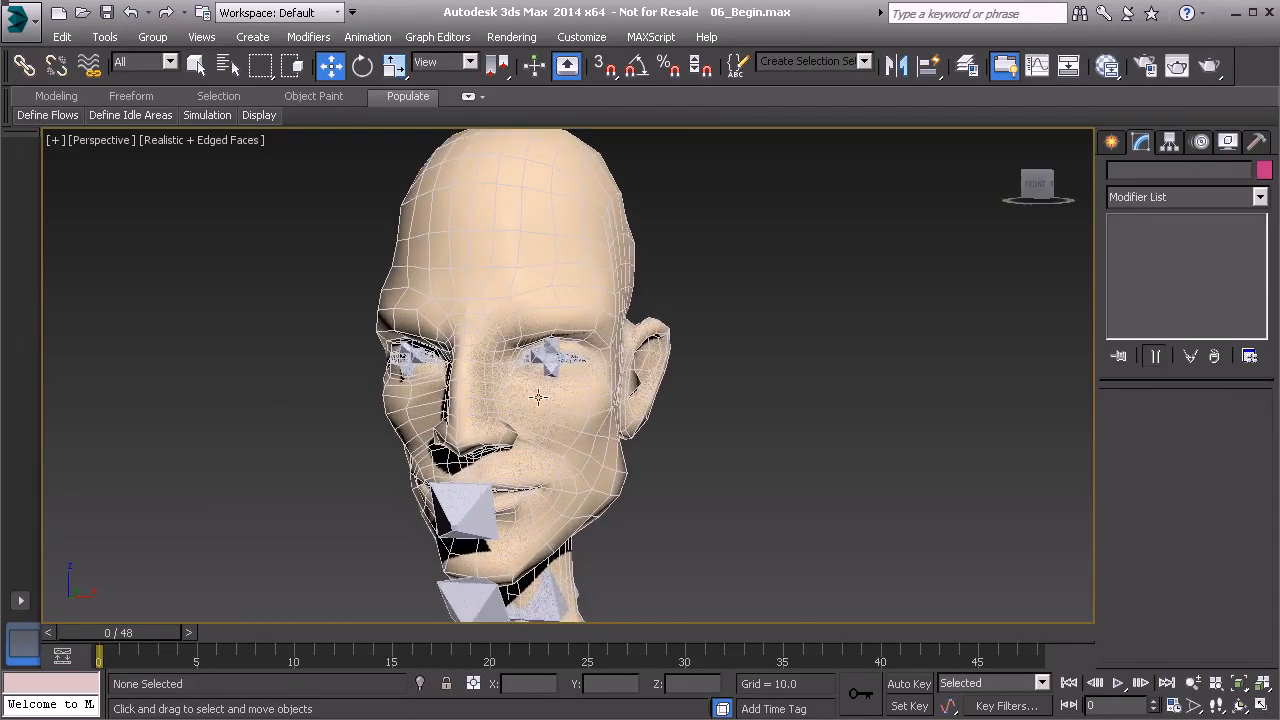